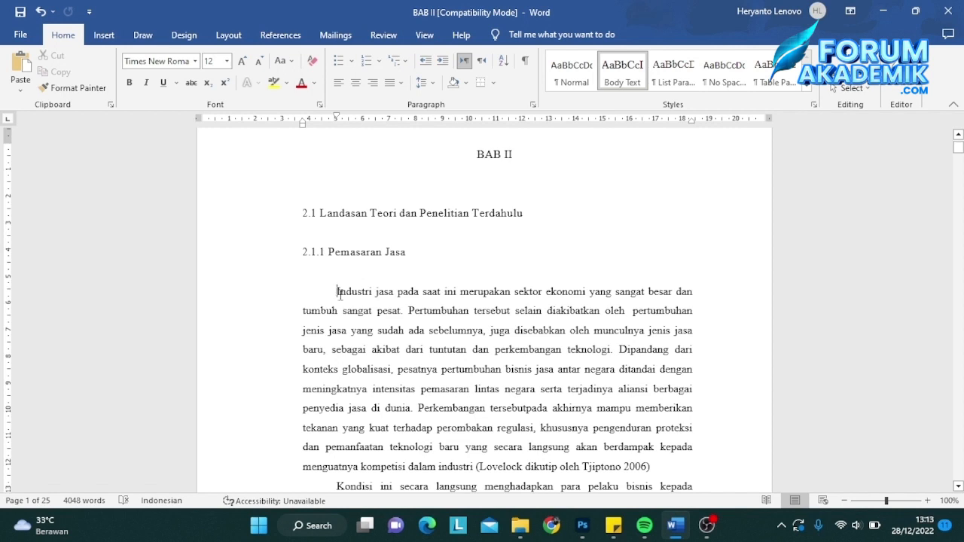
Step: Select all the text in the document, look over the selection and clear it
{"action": "key", "text": "ctrl+a"}
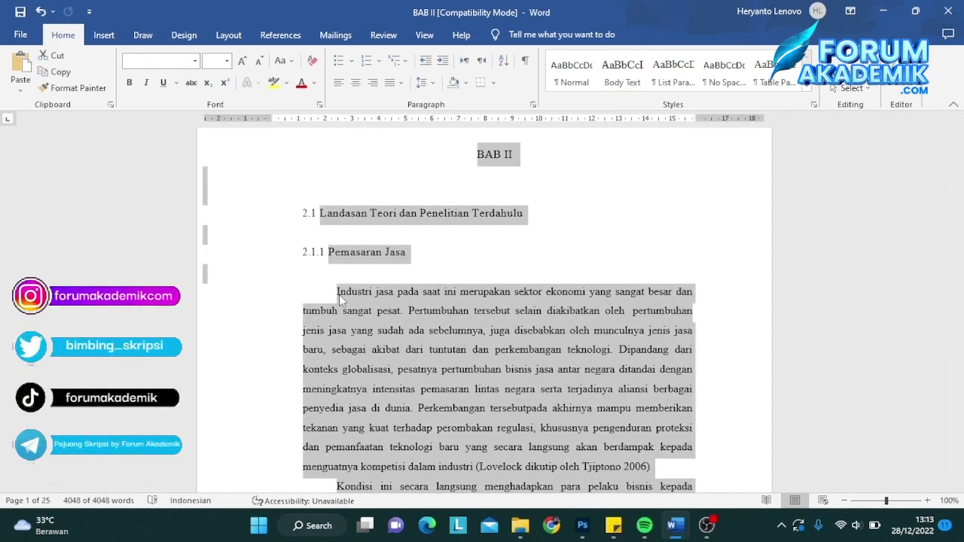
{"action": "scroll", "coordinate": [957, 155], "scroll_direction": "down", "scroll_amount": 4}
{"action": "left_click_drag", "start_coordinate": [958, 156], "coordinate": [903, 178]}
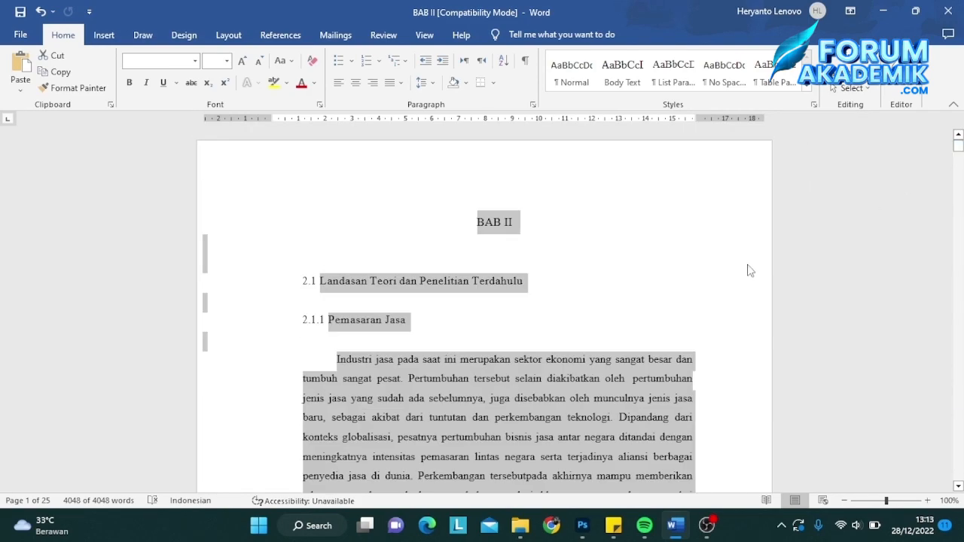
{"action": "left_click", "coordinate": [470, 387]}
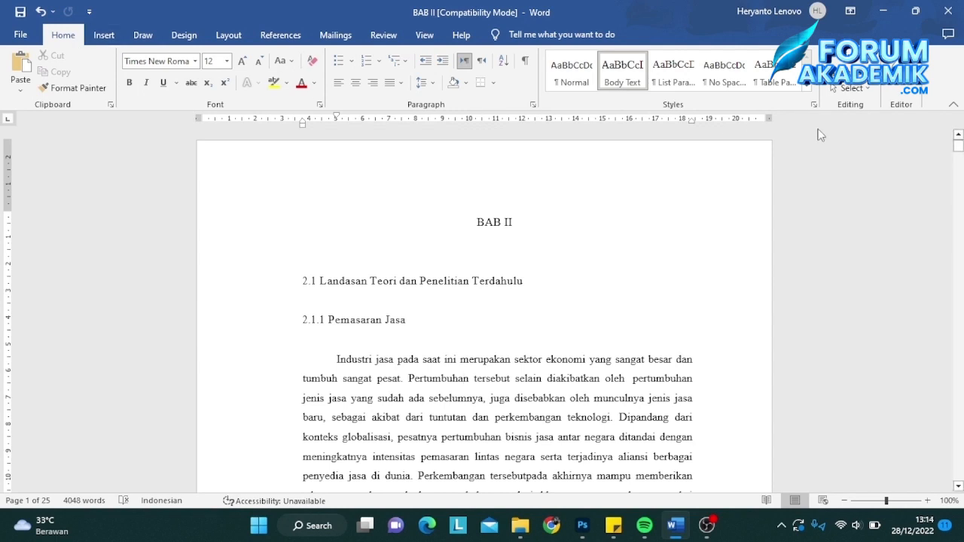
Step: Use the Select All command on the whole document again and deselect the text
{"action": "left_click", "coordinate": [868, 94]}
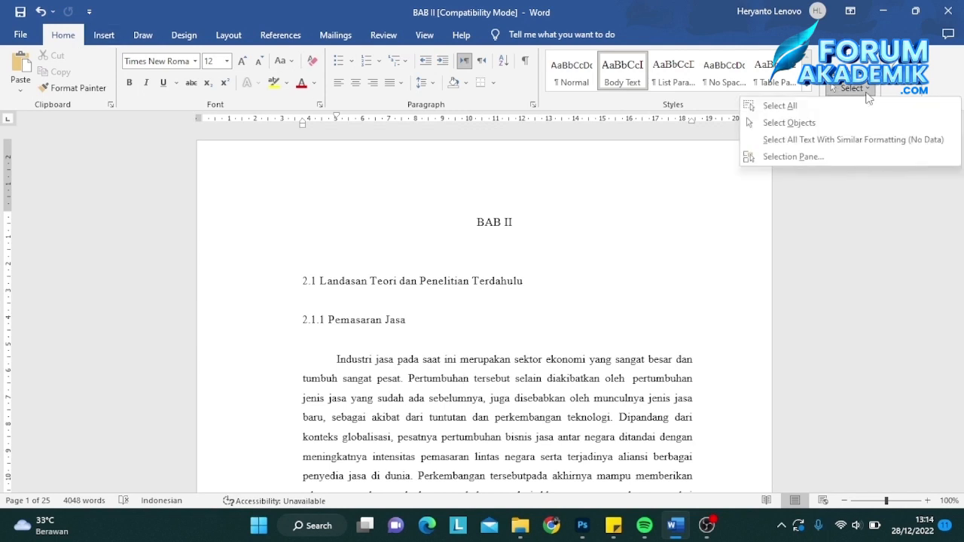
{"action": "left_click", "coordinate": [803, 106]}
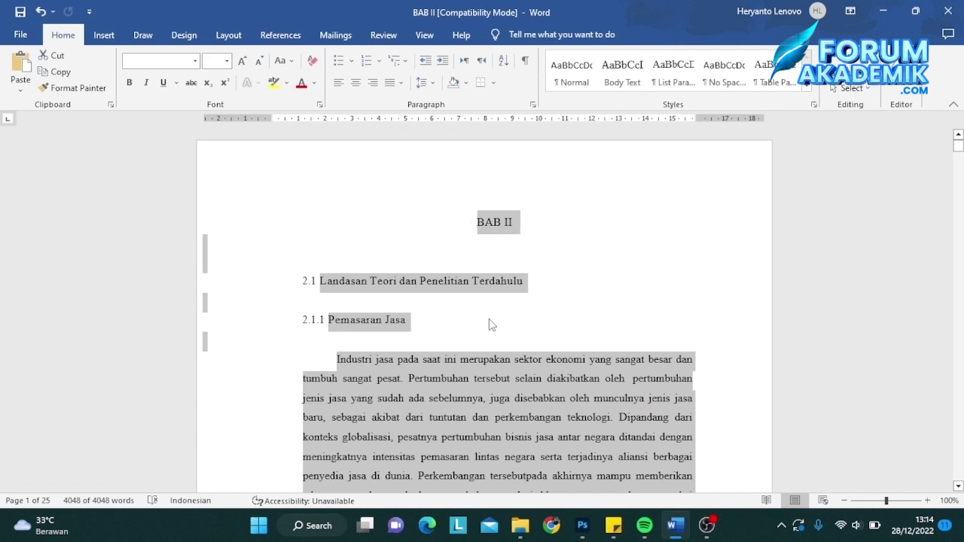
{"action": "left_click", "coordinate": [446, 399]}
{"action": "scroll", "coordinate": [364, 357], "scroll_direction": "down", "scroll_amount": 4}
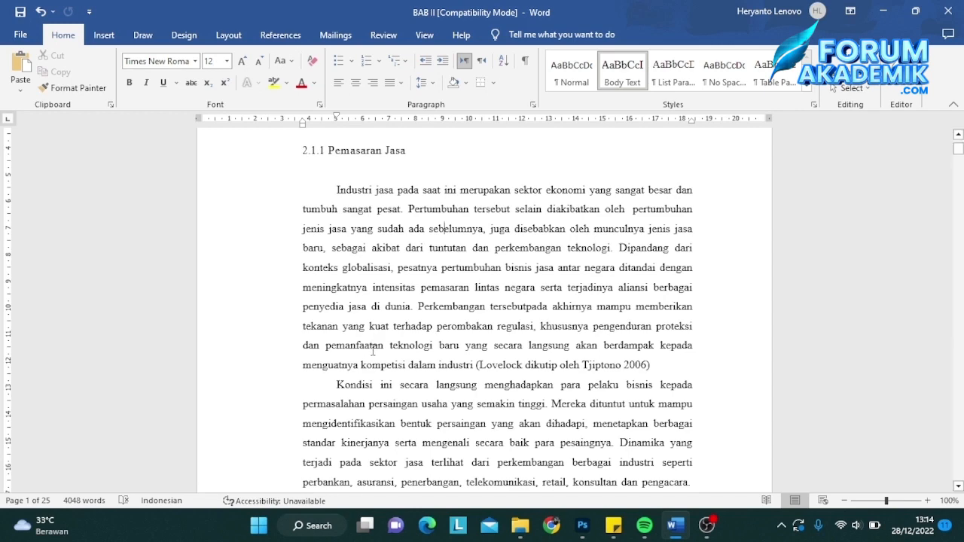
{"action": "scroll", "coordinate": [369, 345], "scroll_direction": "up", "scroll_amount": 3}
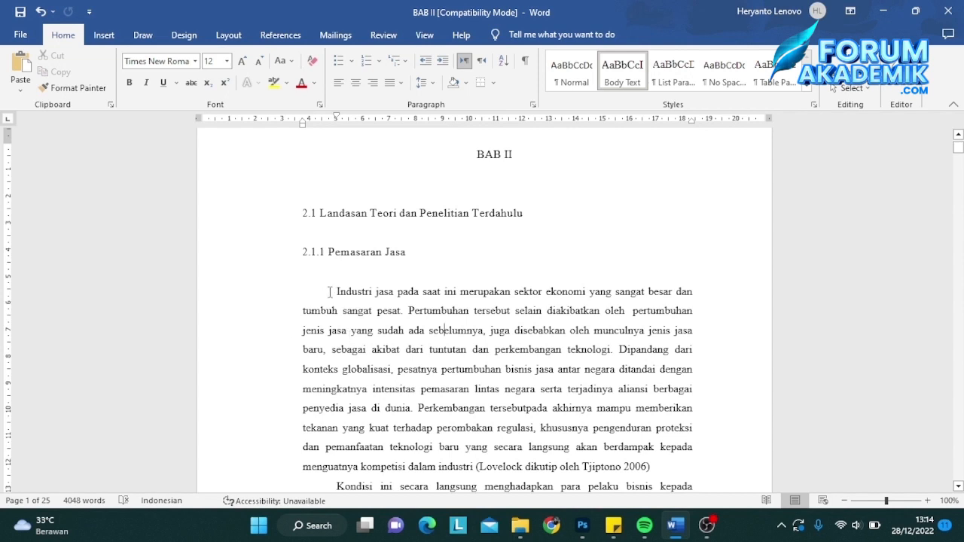
Step: Select the first body paragraph under 2.1.1 Pemasaran Jasa, make it bold and remove the bold
{"action": "scroll", "coordinate": [334, 290], "scroll_direction": "down", "scroll_amount": 1}
{"action": "left_click_drag", "start_coordinate": [336, 257], "coordinate": [678, 434]}
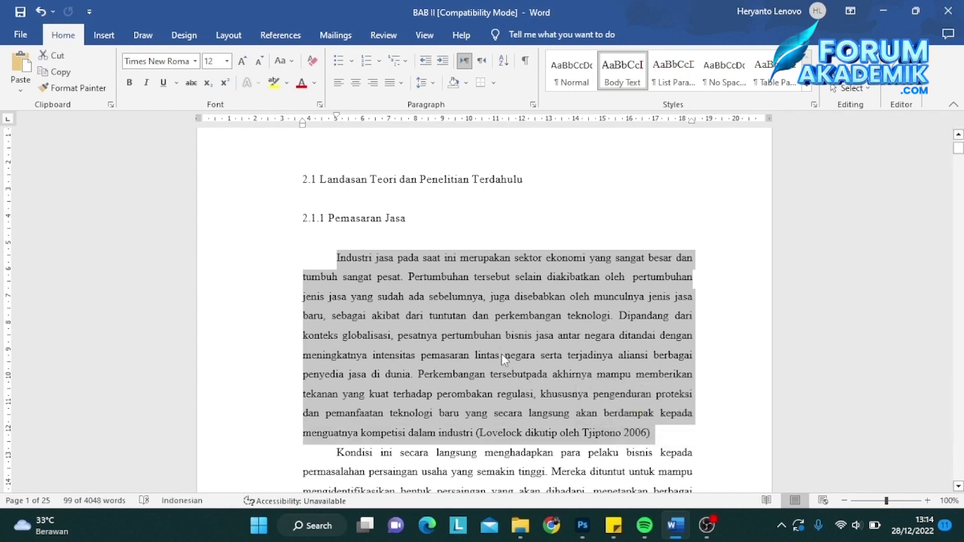
{"action": "key", "text": "ctrl+b"}
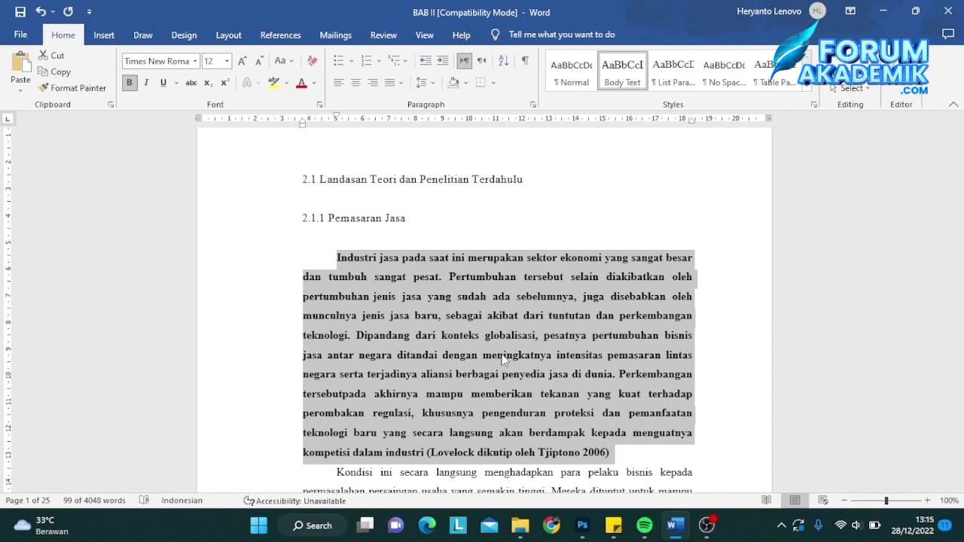
{"action": "key", "text": "ctrl+b"}
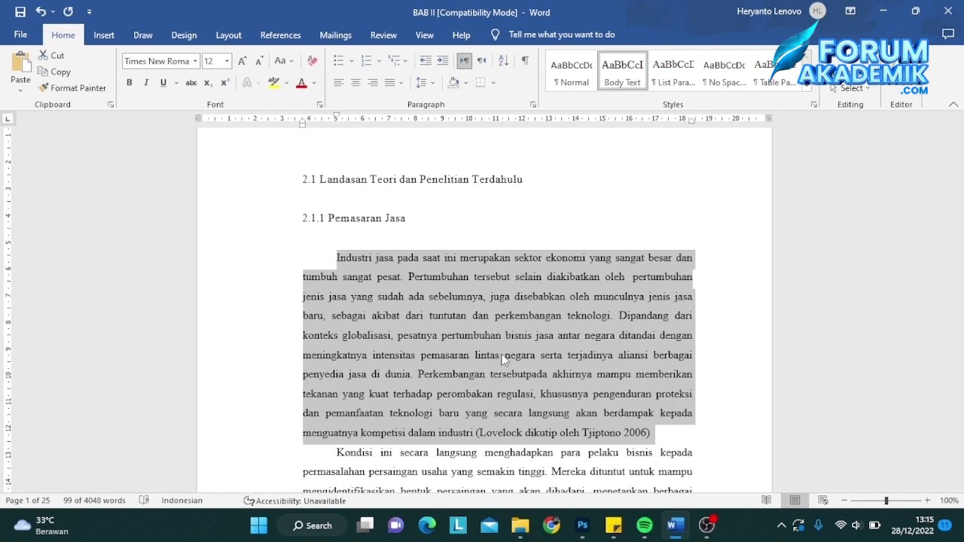
Step: Apply bold to the selected paragraph once more, remove it and clear the selection
{"action": "left_click", "coordinate": [130, 85]}
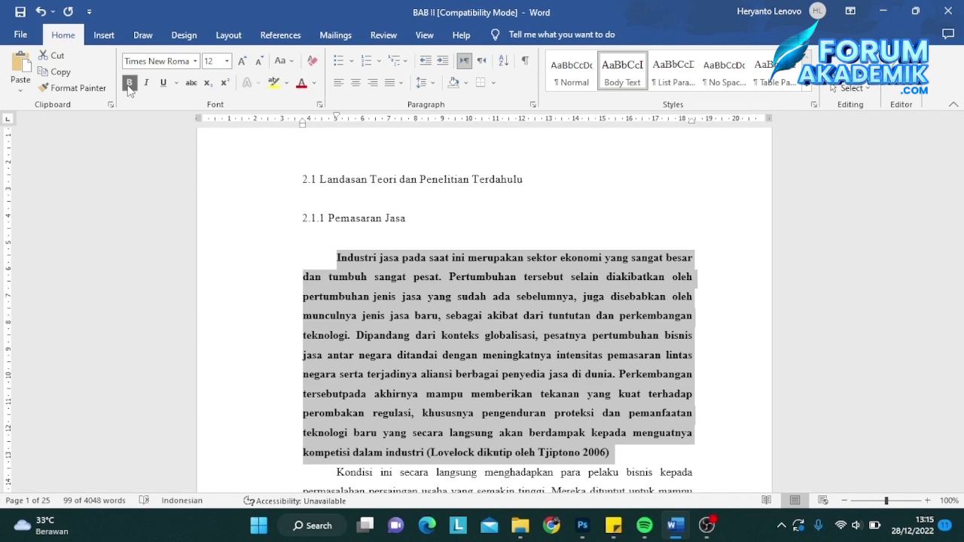
{"action": "left_click", "coordinate": [129, 84]}
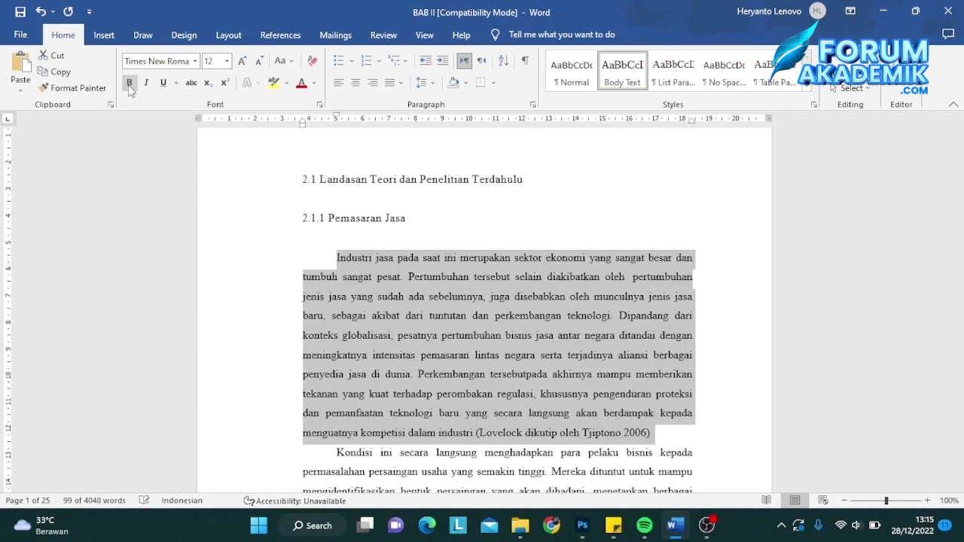
{"action": "left_click", "coordinate": [660, 435]}
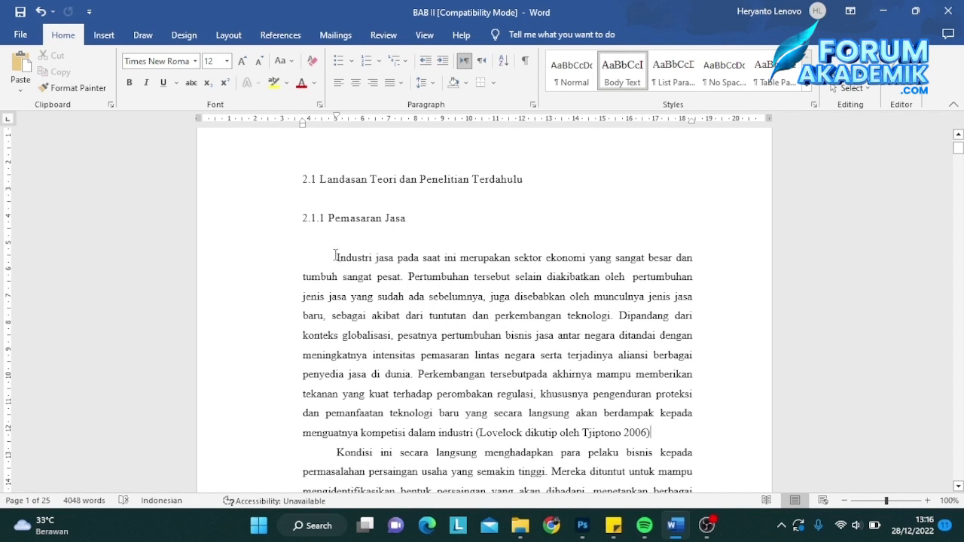
Step: Copy the first paragraph under 2.1.1 Pemasaran Jasa and paste it on a new line directly below itself
{"action": "left_click_drag", "start_coordinate": [337, 257], "coordinate": [668, 430]}
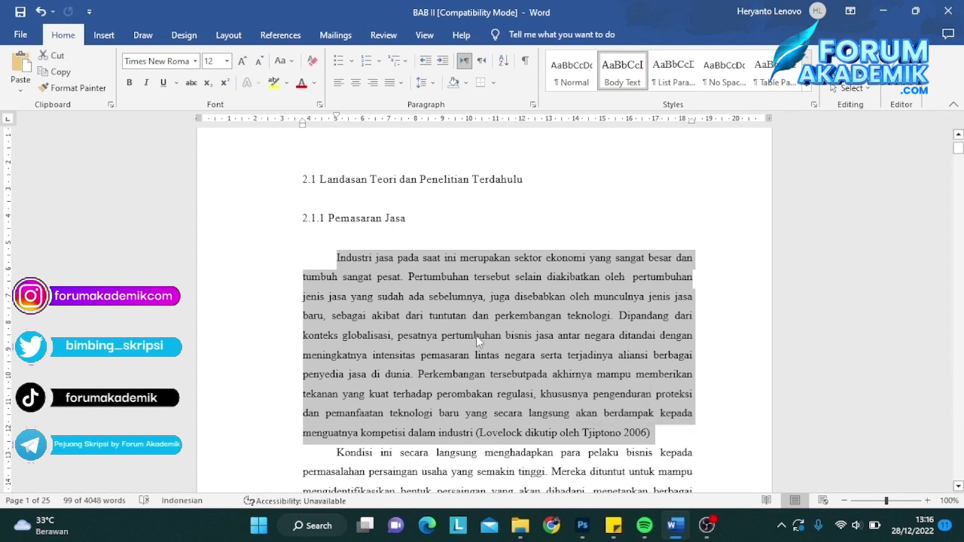
{"action": "key", "text": "ctrl+c"}
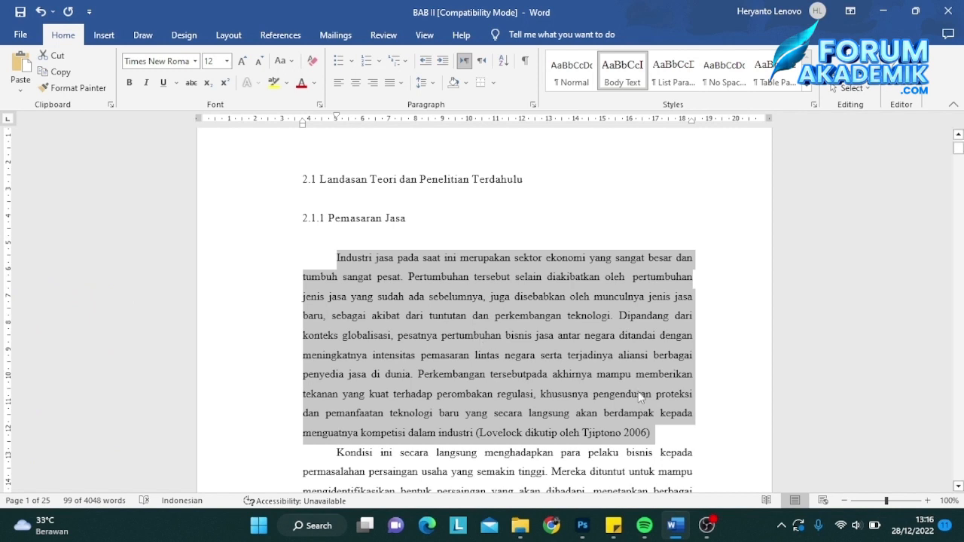
{"action": "scroll", "coordinate": [640, 392], "scroll_direction": "down", "scroll_amount": 3}
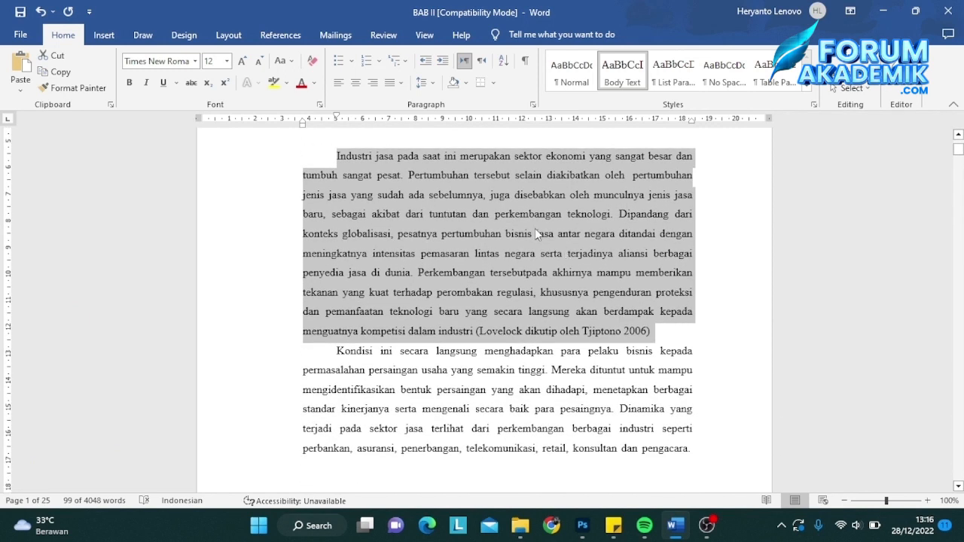
{"action": "left_click", "coordinate": [656, 333]}
{"action": "key", "text": "Return"}
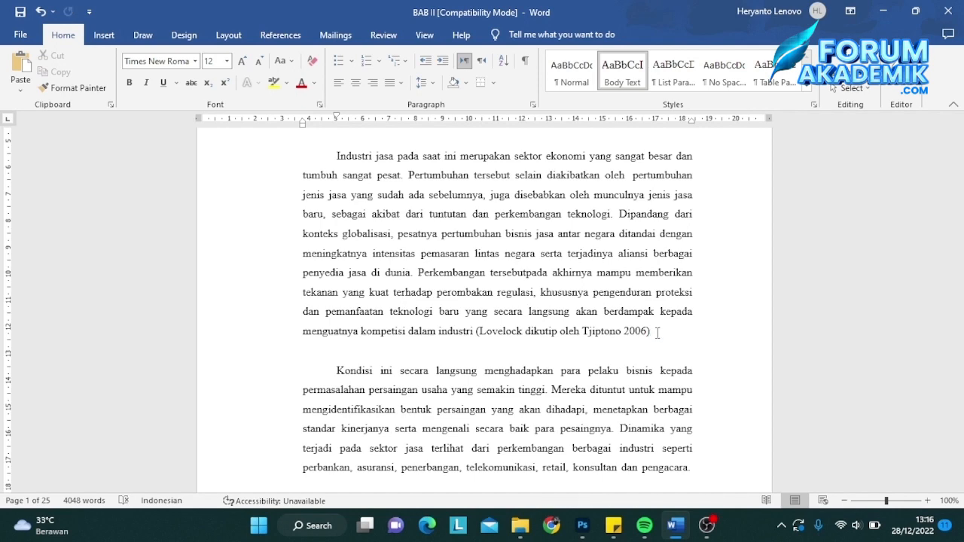
{"action": "key", "text": "ctrl+v"}
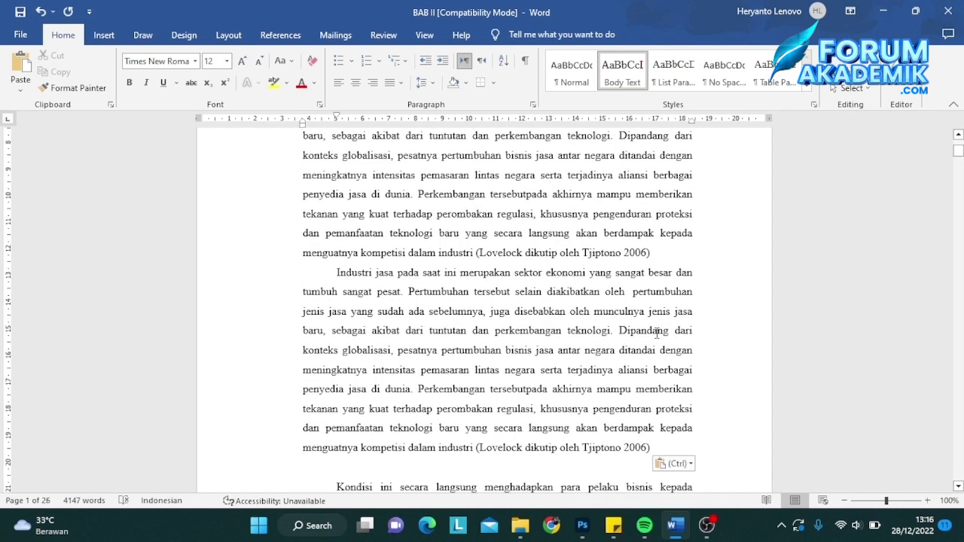
Step: Compare the pasted paragraph with the original and undo the paste
{"action": "scroll", "coordinate": [516, 196], "scroll_direction": "up", "scroll_amount": 1}
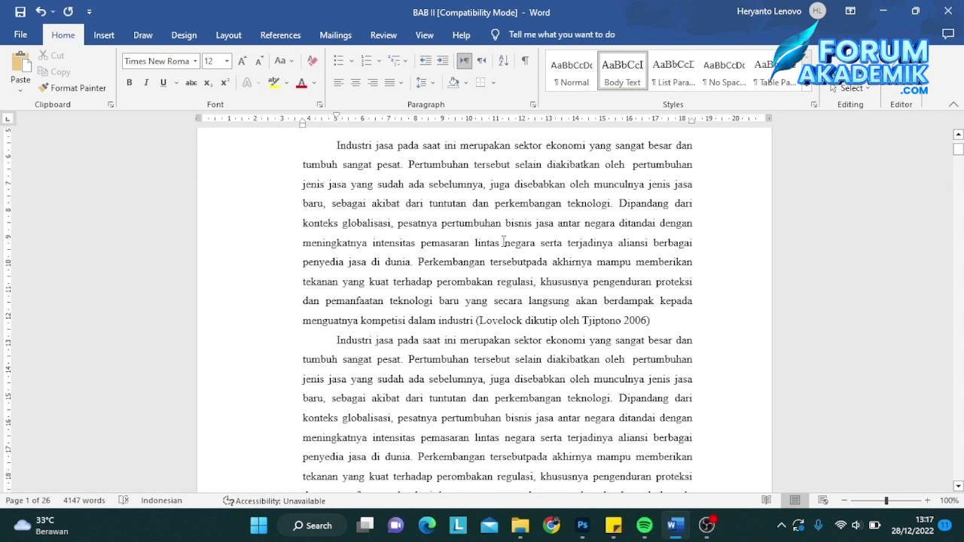
{"action": "scroll", "coordinate": [495, 277], "scroll_direction": "down", "scroll_amount": 1}
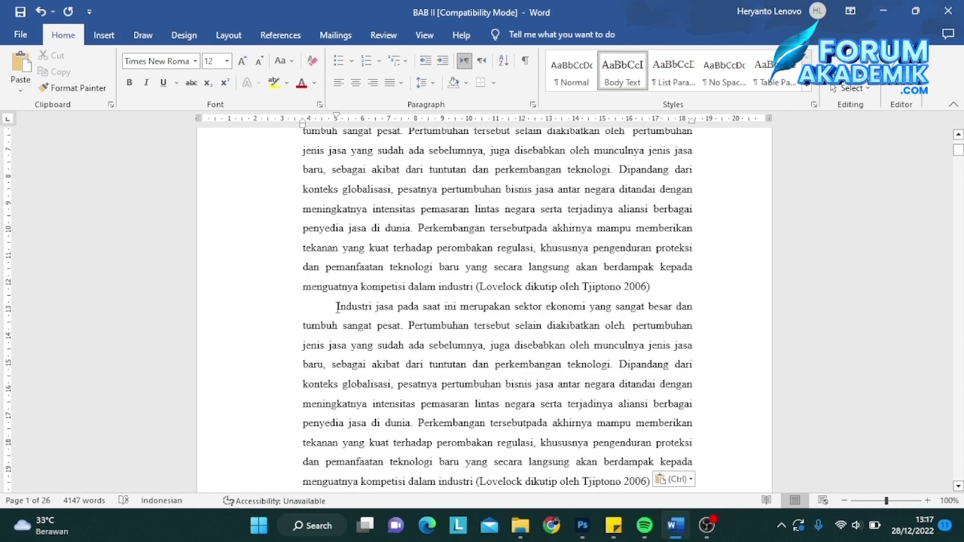
{"action": "scroll", "coordinate": [559, 392], "scroll_direction": "down", "scroll_amount": 1}
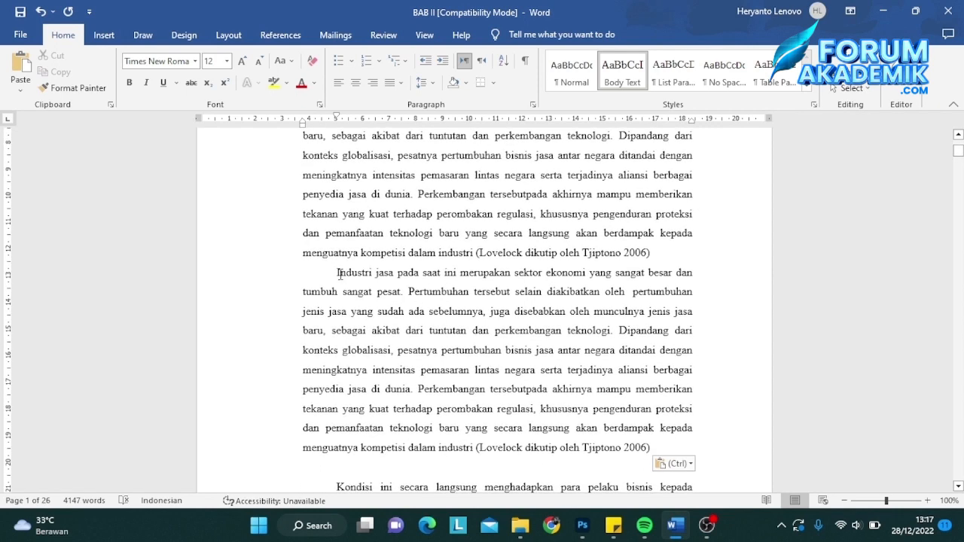
{"action": "left_click_drag", "start_coordinate": [336, 273], "coordinate": [681, 429]}
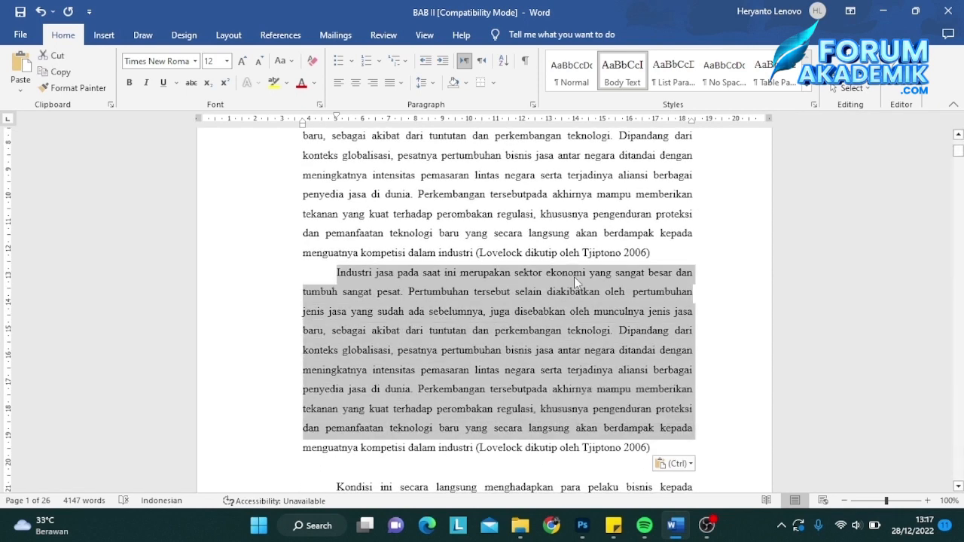
{"action": "scroll", "coordinate": [579, 283], "scroll_direction": "up", "scroll_amount": 2}
{"action": "key", "text": "ctrl+v"}
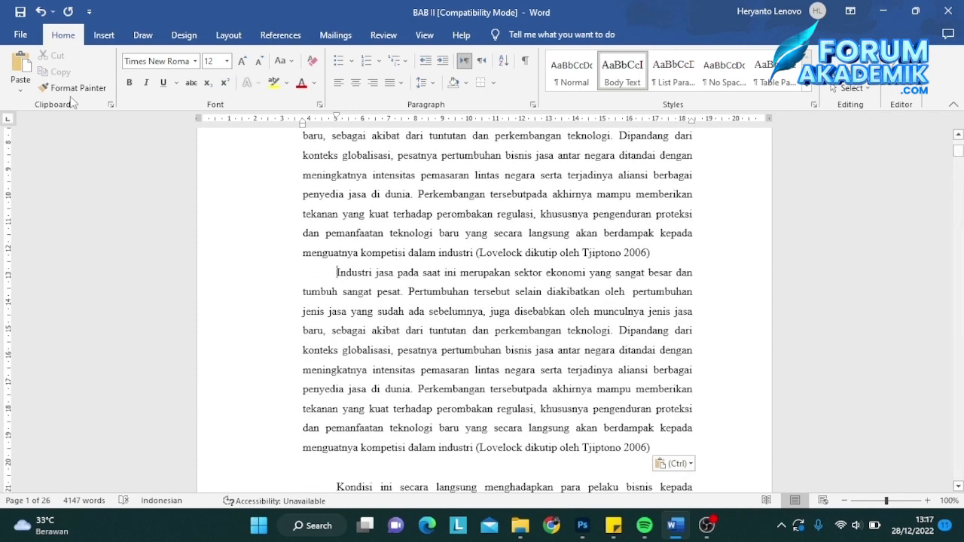
{"action": "left_click", "coordinate": [40, 12]}
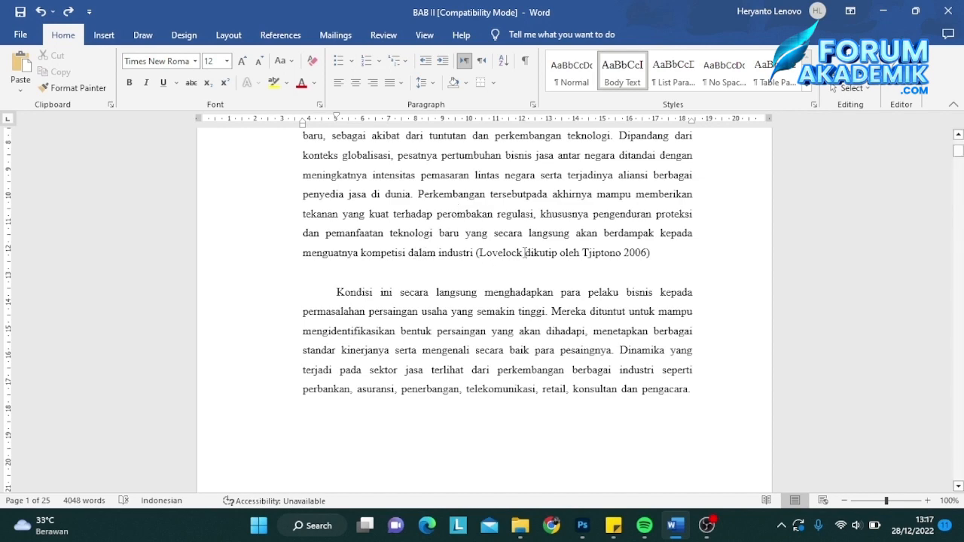
Step: Place the cursor at the end of the first body paragraph, view the Font settings twice and close them without changes
{"action": "scroll", "coordinate": [668, 322], "scroll_direction": "up", "scroll_amount": 3}
{"action": "scroll", "coordinate": [667, 322], "scroll_direction": "down", "scroll_amount": 2}
{"action": "left_click", "coordinate": [668, 323]}
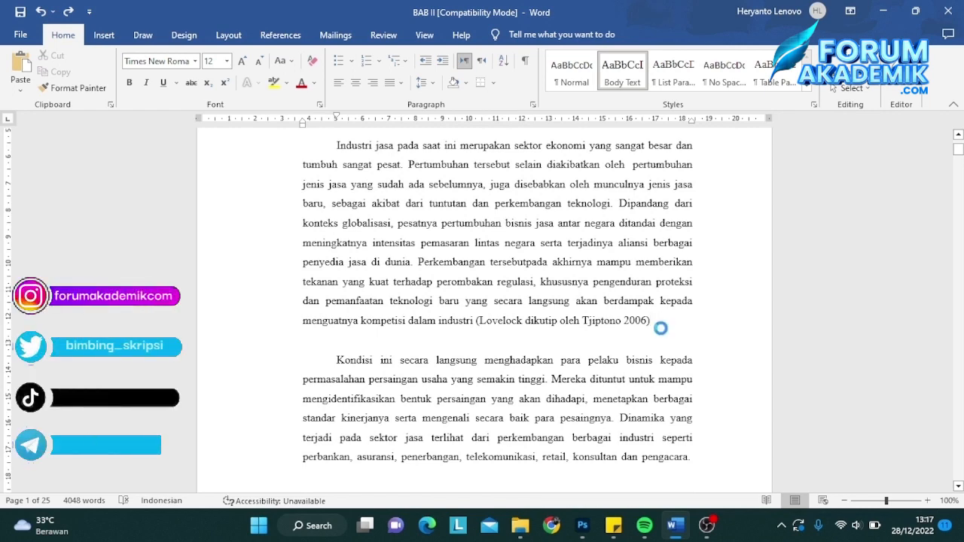
{"action": "key", "text": "ctrl+d"}
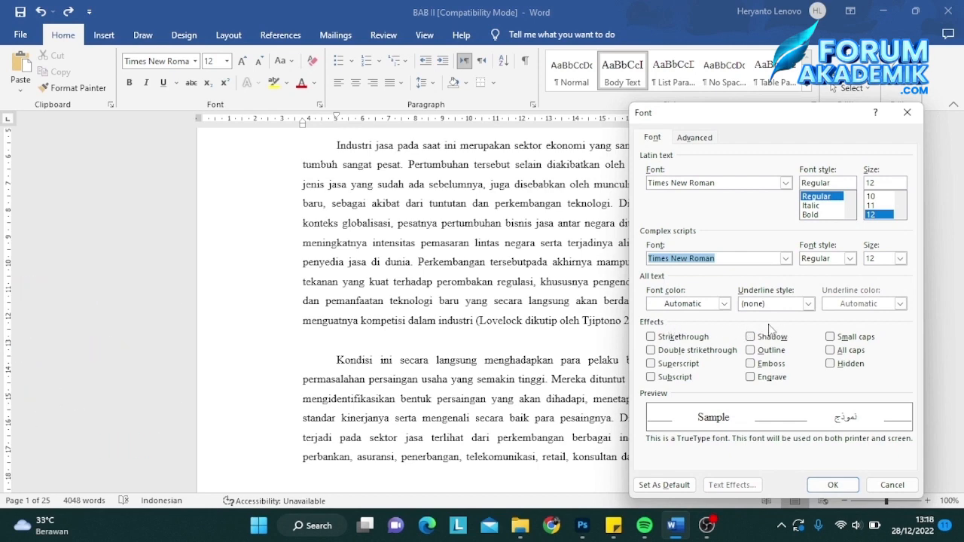
{"action": "left_click", "coordinate": [907, 112]}
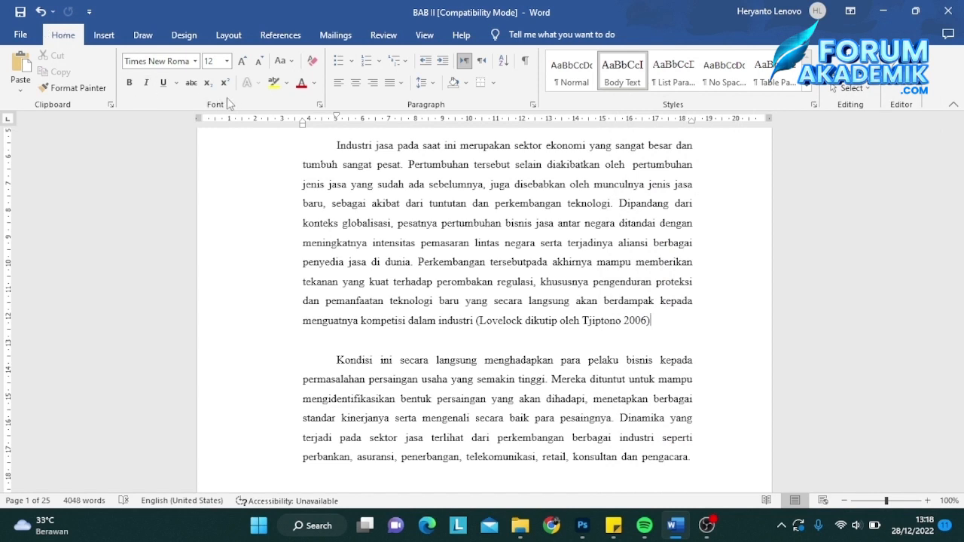
{"action": "left_click", "coordinate": [321, 104]}
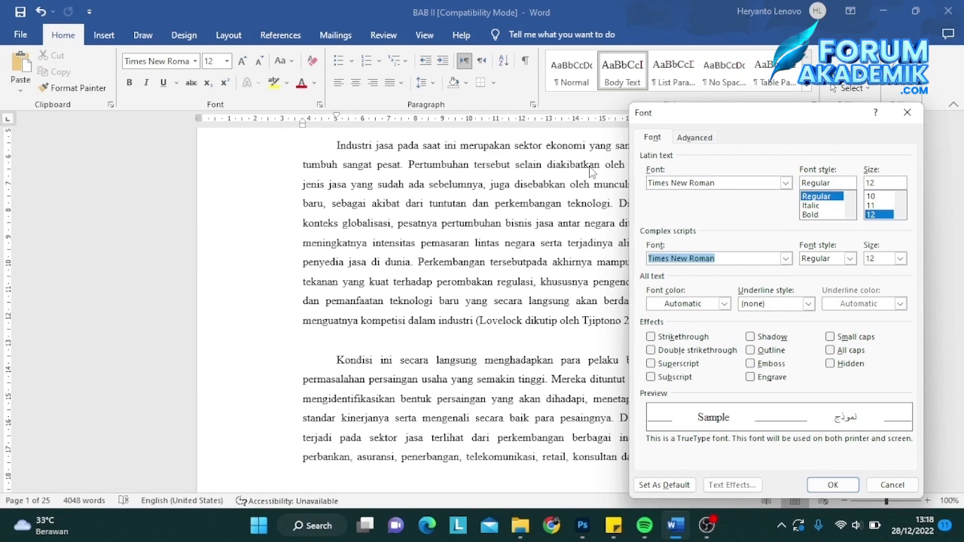
{"action": "left_click", "coordinate": [906, 113]}
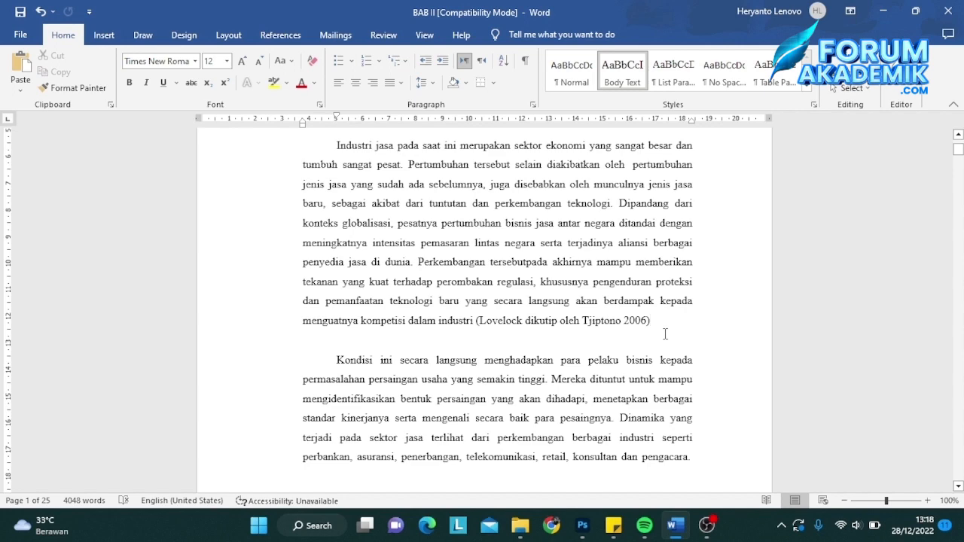
Step: Add an empty line after the first body paragraph and draw a wide, flat rectangle shape in the gap below it
{"action": "key", "text": "Return"}
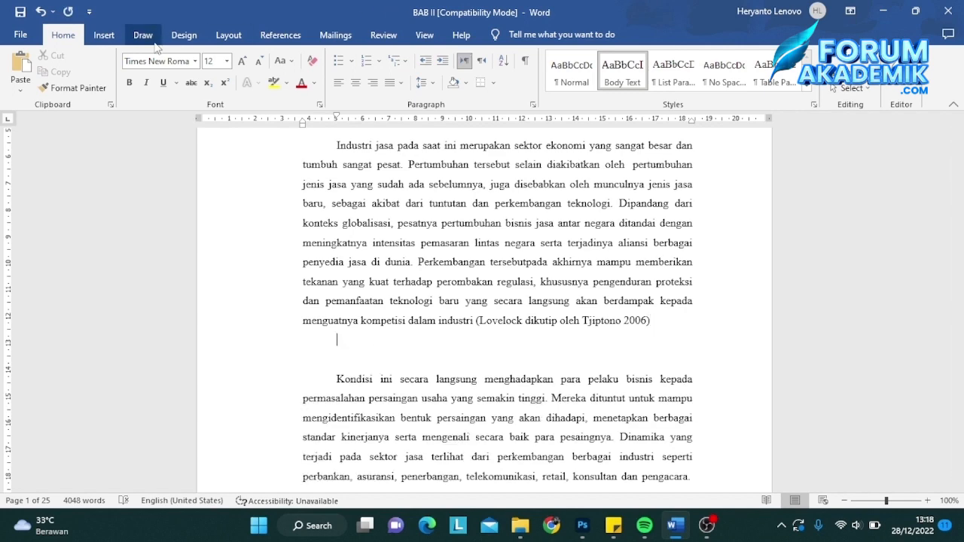
{"action": "left_click", "coordinate": [143, 35]}
{"action": "left_click", "coordinate": [104, 36]}
{"action": "left_click", "coordinate": [186, 55]}
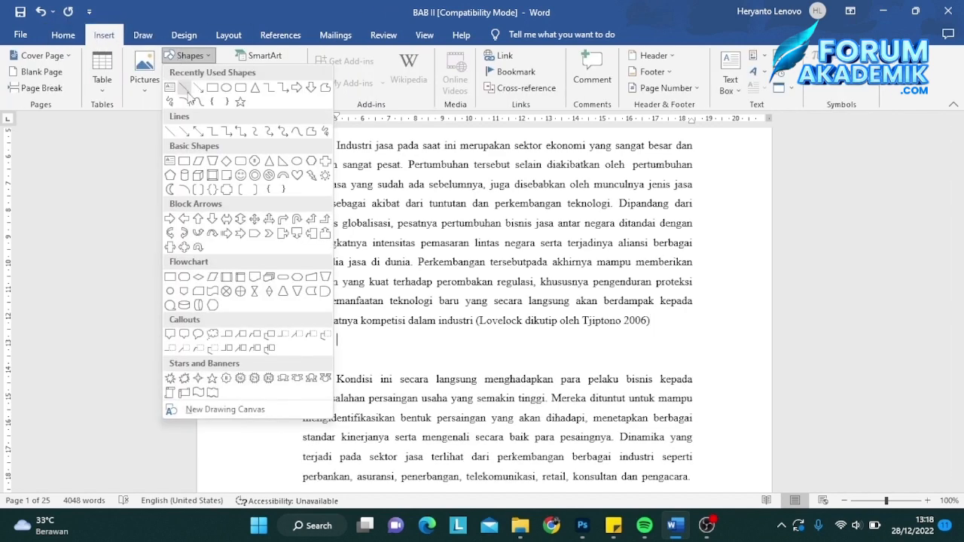
{"action": "left_click", "coordinate": [213, 90]}
{"action": "mouse_move", "coordinate": [337, 332]}
{"action": "left_mouse_down"}
{"action": "mouse_move", "coordinate": [503, 377]}
{"action": "mouse_move", "coordinate": [568, 370]}
{"action": "left_mouse_up"}
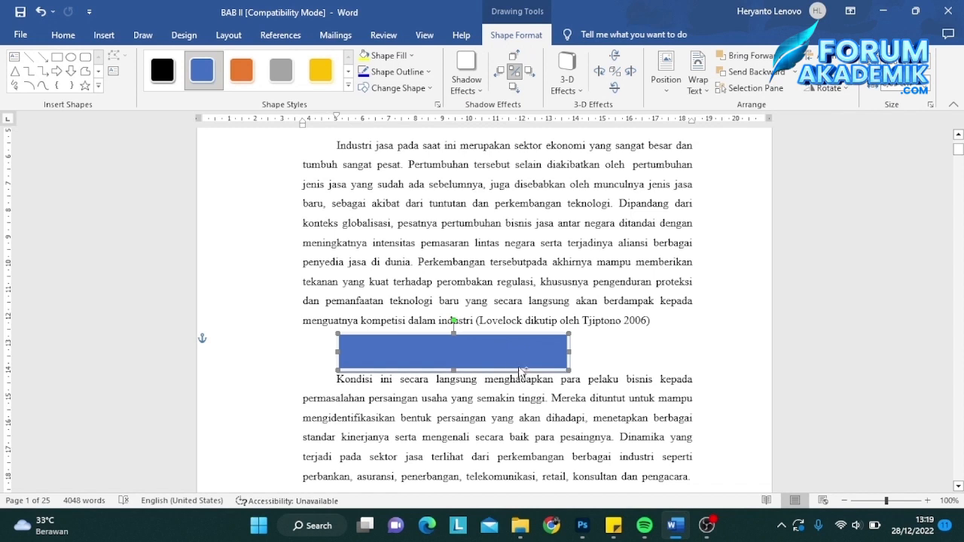
Step: Copy and paste the blue rectangle once, and create two more copies with the Duplicate command
{"action": "key", "text": "ctrl+c"}
{"action": "key", "text": "ctrl+v"}
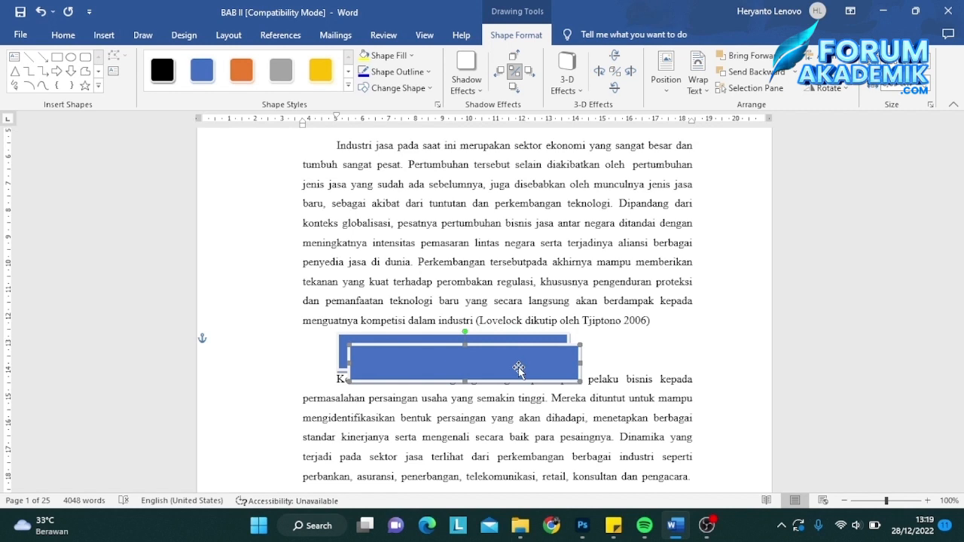
{"action": "key", "text": "ctrl+d"}
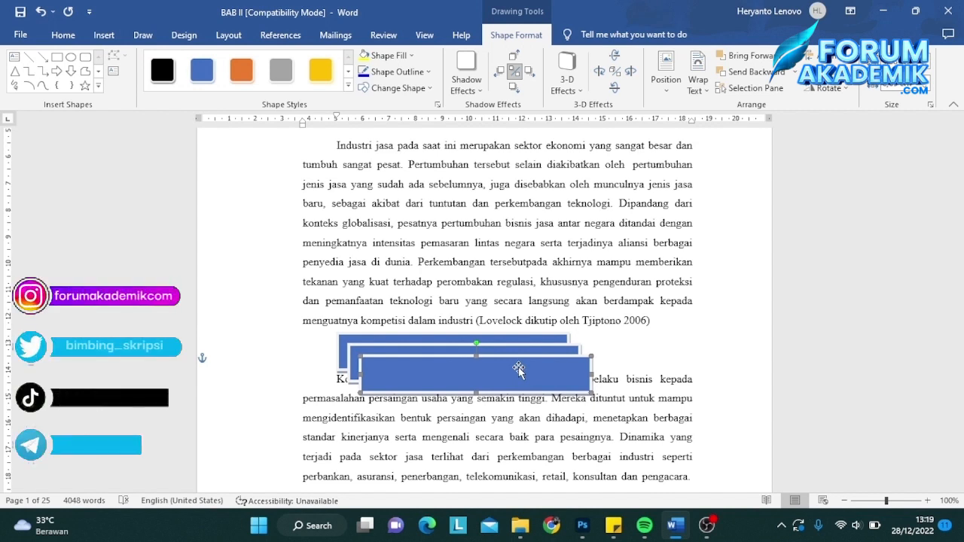
{"action": "key", "text": "ctrl+d"}
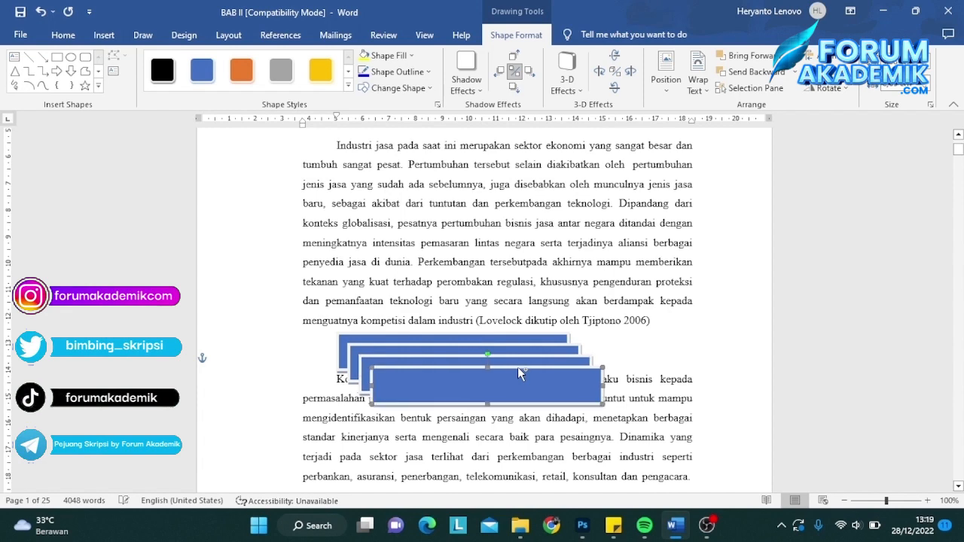
Step: Undo the two duplicated rectangles, the pasted copy and the original rectangle drawn below the first body paragraph
{"action": "left_click", "coordinate": [41, 13]}
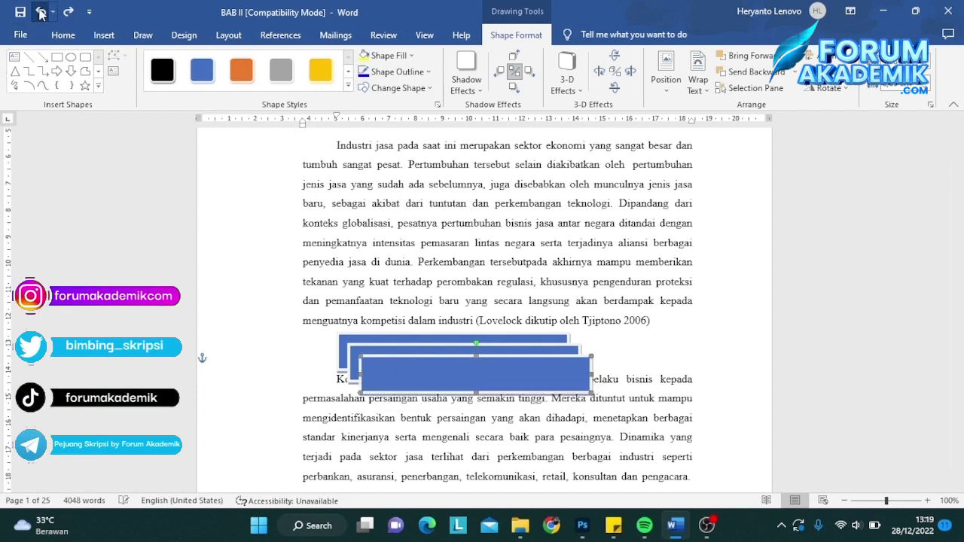
{"action": "left_click", "coordinate": [41, 12]}
{"action": "left_click", "coordinate": [41, 12]}
{"action": "left_click", "coordinate": [42, 13]}
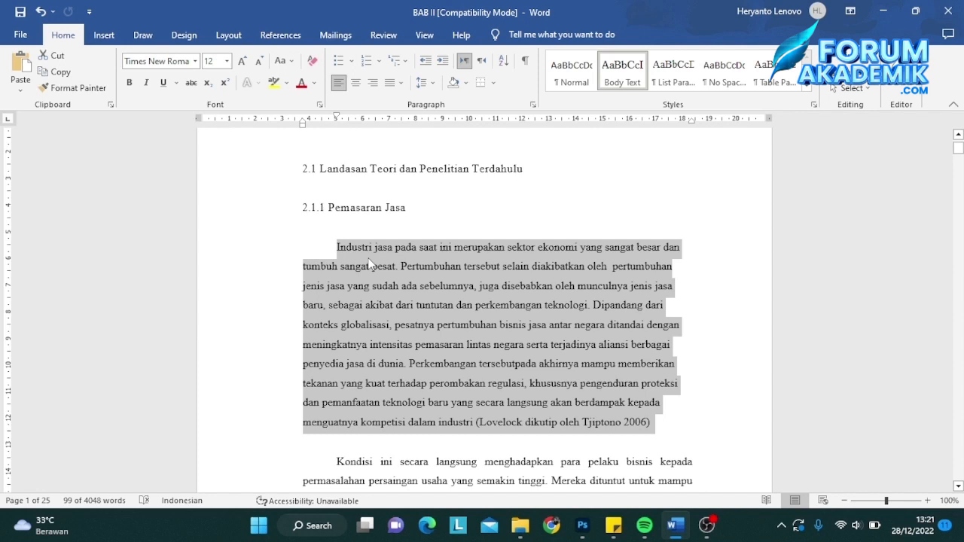
Step: Center the first body paragraph under 2.1.1 Pemasaran Jasa, return it to left alignment and deselect it
{"action": "left_click", "coordinate": [369, 267]}
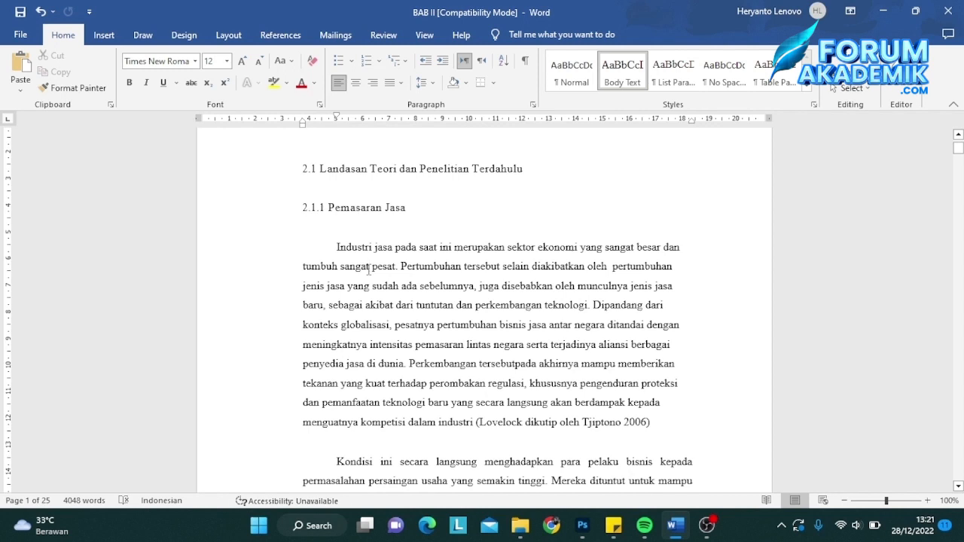
{"action": "left_click_drag", "start_coordinate": [336, 249], "coordinate": [656, 424]}
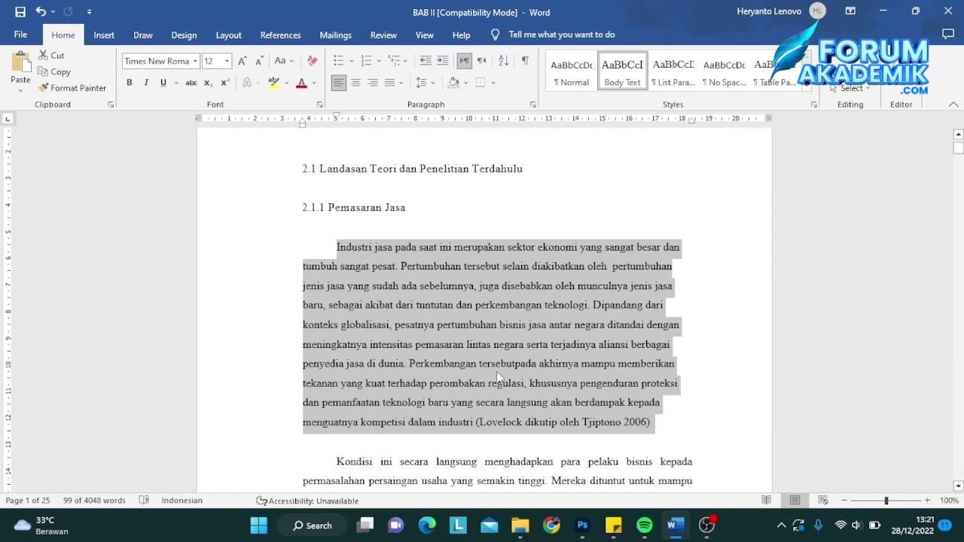
{"action": "key", "text": "ctrl+e"}
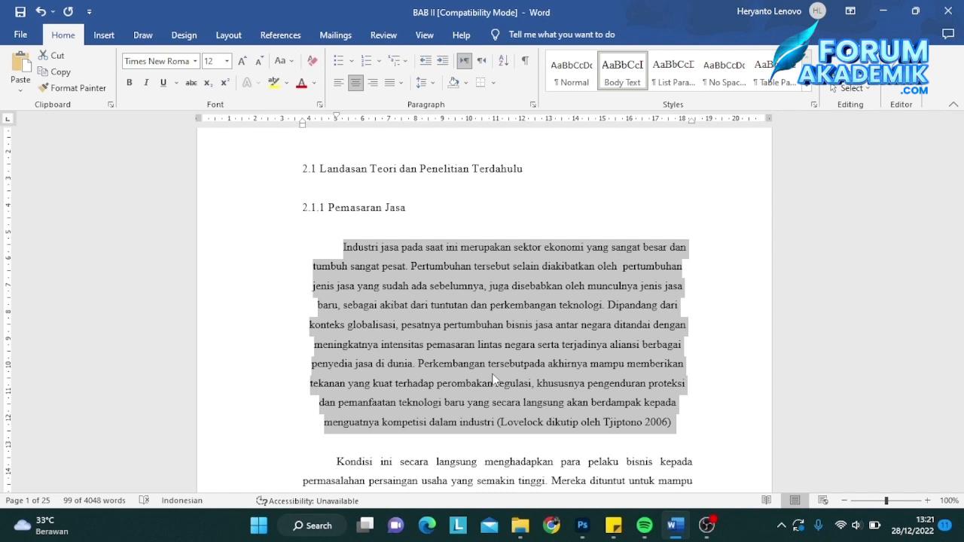
{"action": "key", "text": "ctrl+l"}
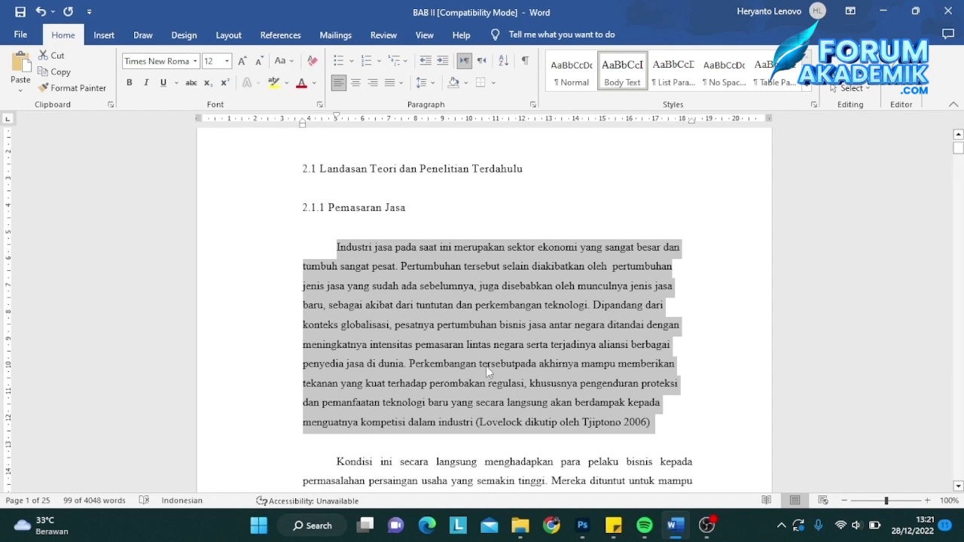
{"action": "left_click", "coordinate": [486, 367]}
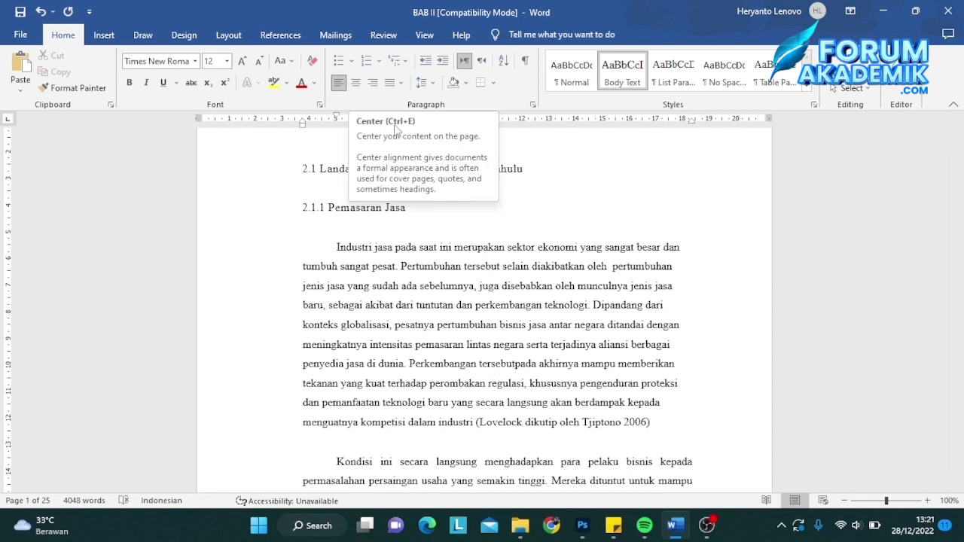
{"action": "left_click", "coordinate": [536, 345]}
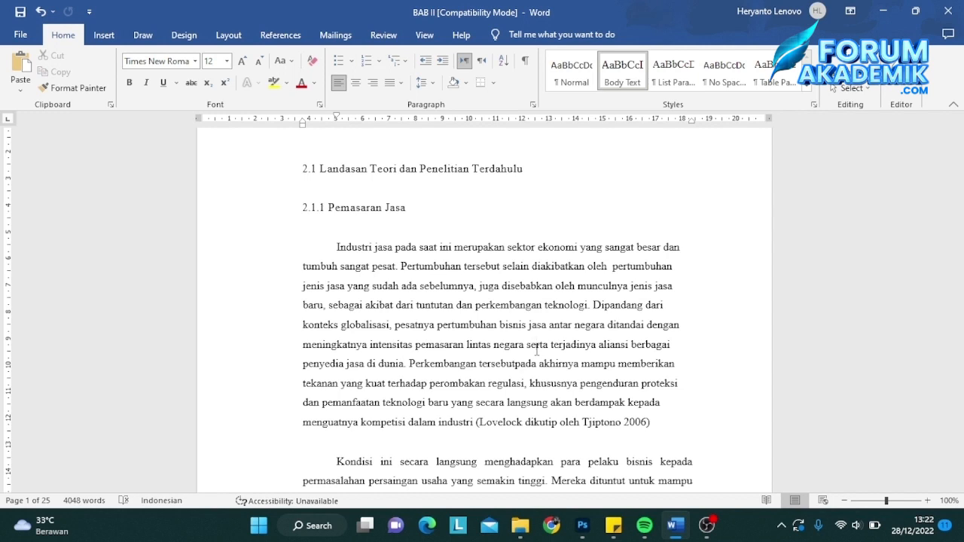
Step: From the start of the first body paragraph, open the Navigation search and the Advanced Find dialog, moving the dialog aside
{"action": "left_click", "coordinate": [334, 244]}
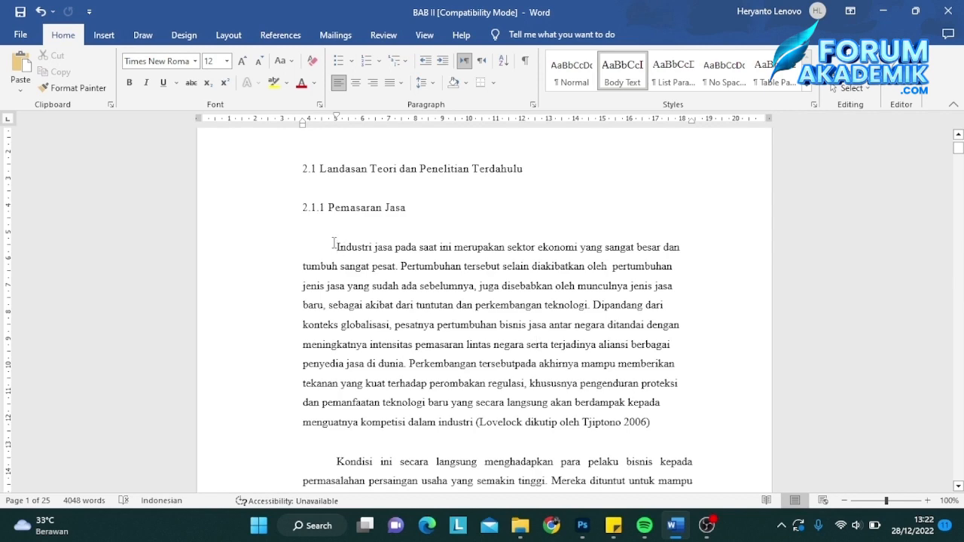
{"action": "key", "text": "ctrl+f"}
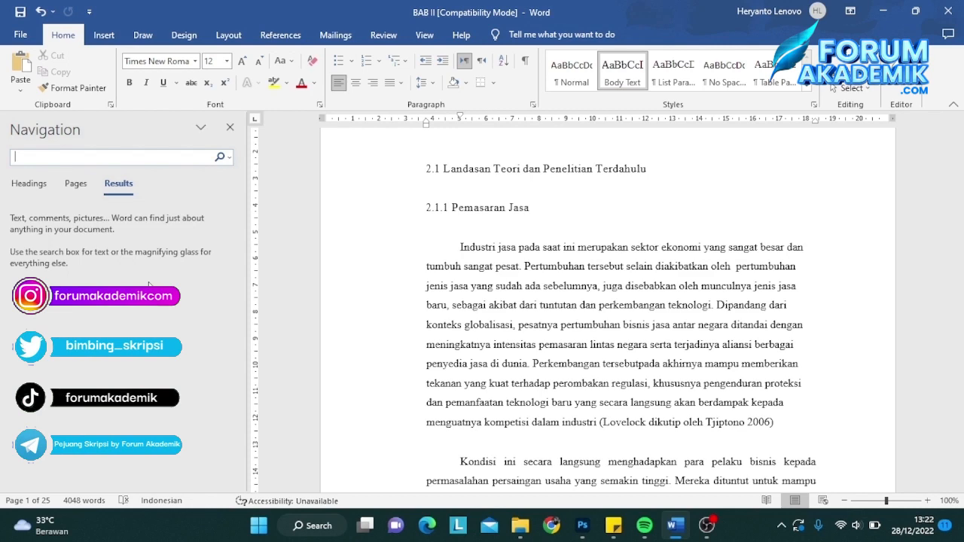
{"action": "left_click", "coordinate": [866, 57]}
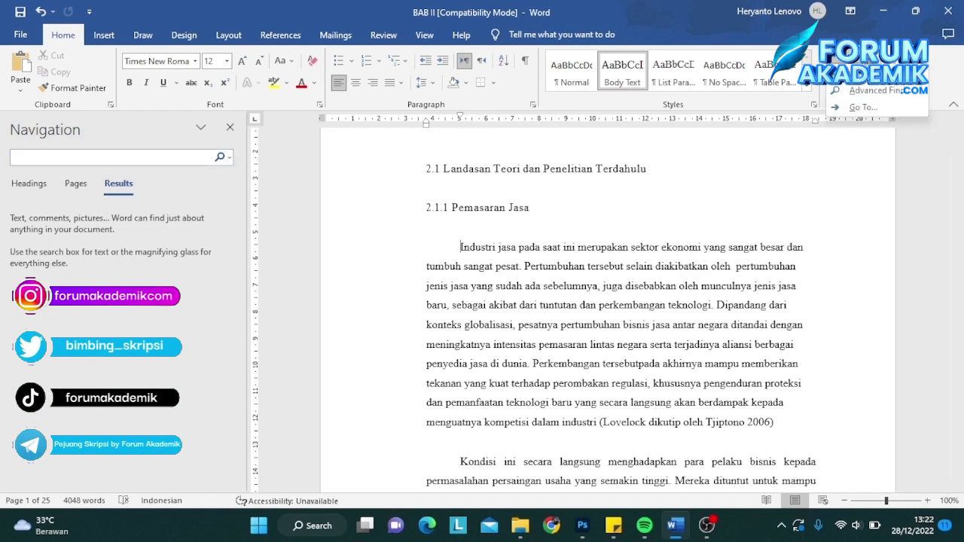
{"action": "left_click", "coordinate": [868, 90]}
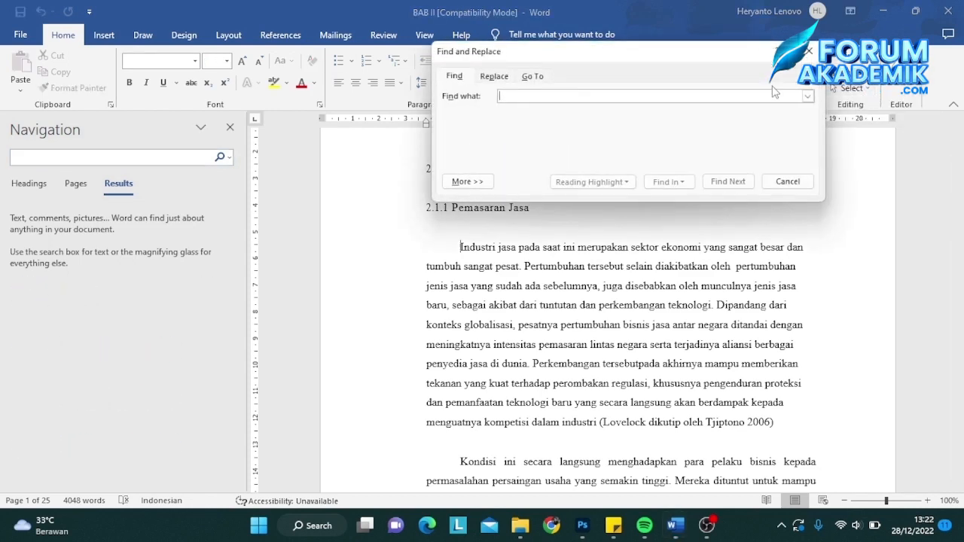
{"action": "left_click_drag", "start_coordinate": [616, 58], "coordinate": [647, 84]}
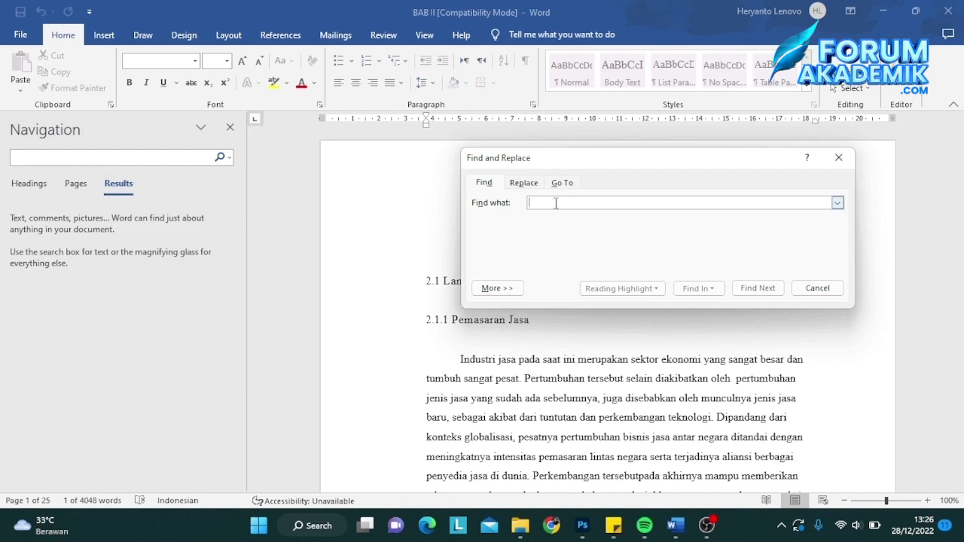
Step: Find several successive occurrences of "perusahaan" in the chapter and close the search dialog and the Navigation search
{"action": "type", "text": "p"}
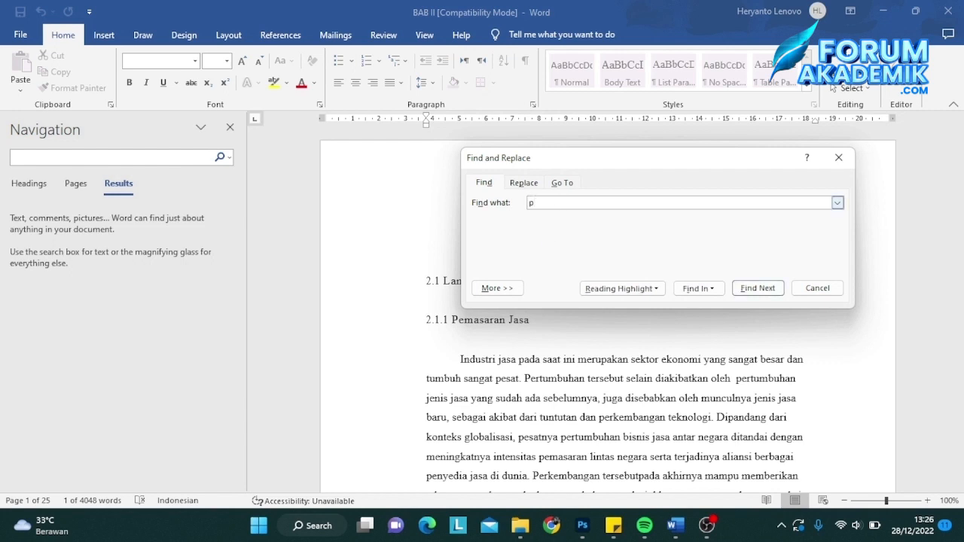
{"action": "type", "text": "erusahaan"}
{"action": "left_click", "coordinate": [757, 289]}
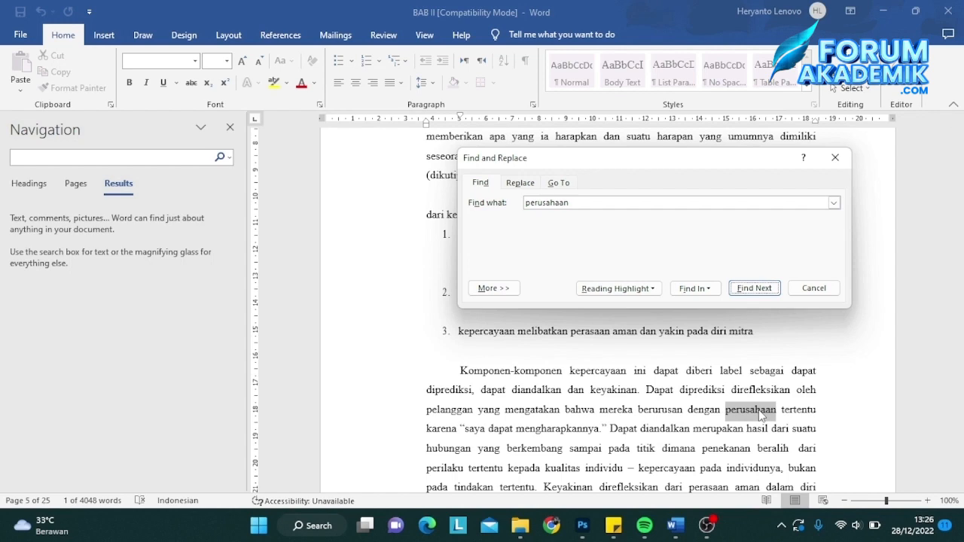
{"action": "left_click", "coordinate": [754, 288]}
{"action": "scroll", "coordinate": [452, 377], "scroll_direction": "up", "scroll_amount": 4}
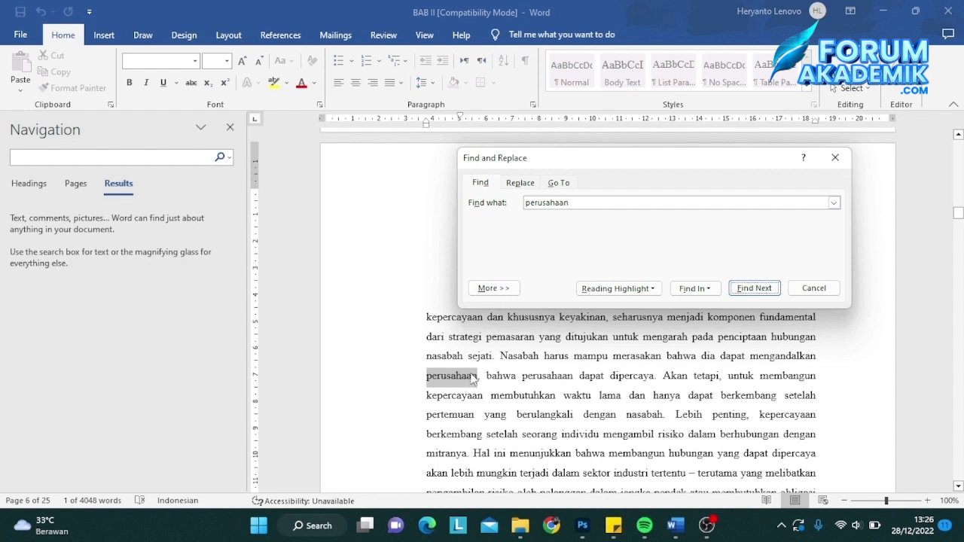
{"action": "left_click", "coordinate": [754, 288]}
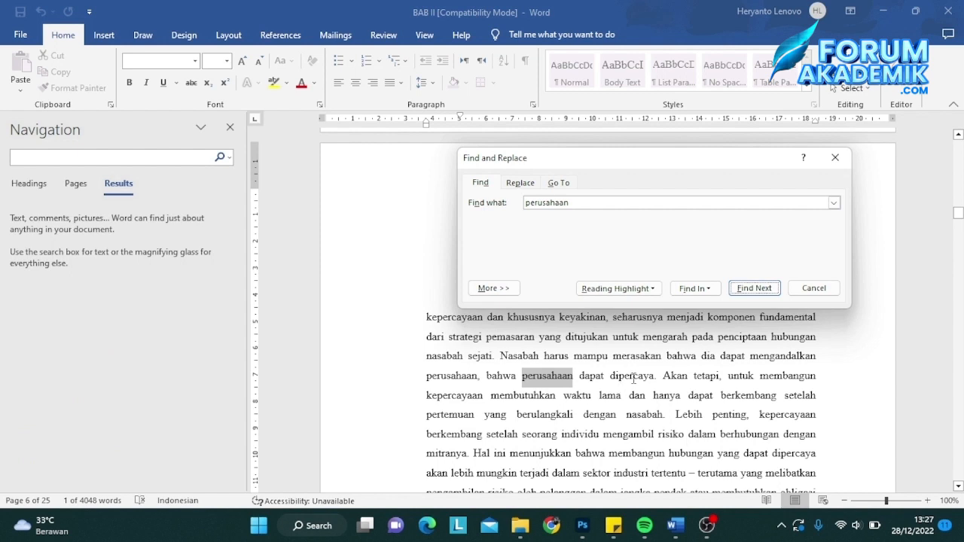
{"action": "left_click", "coordinate": [836, 160]}
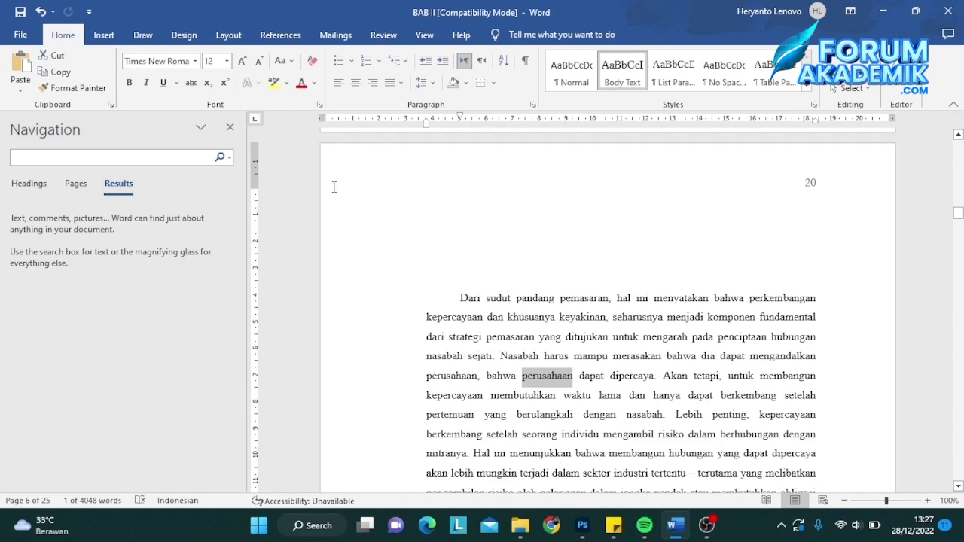
{"action": "left_click", "coordinate": [229, 126]}
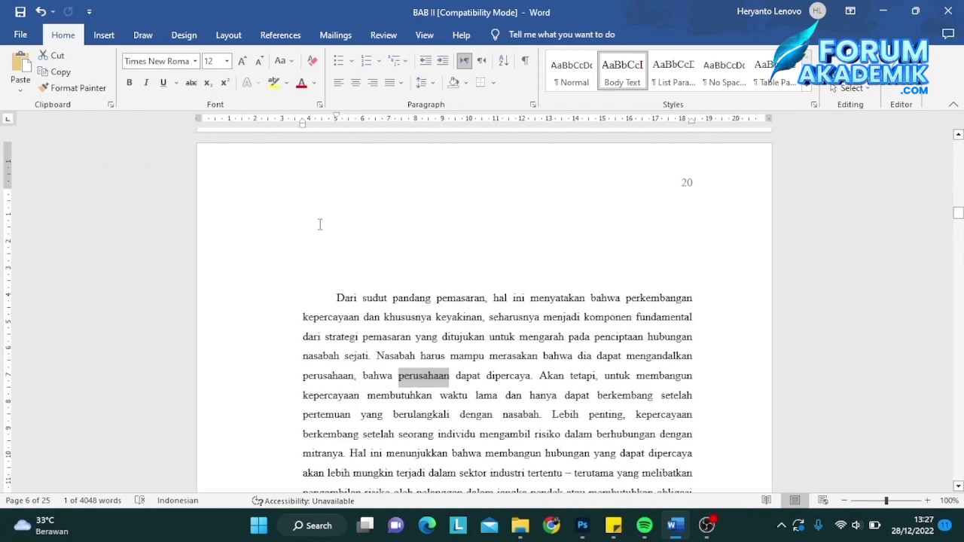
Step: Return to the start of the first body paragraph, use Go To to jump to page 10 and close the dialog
{"action": "left_click", "coordinate": [426, 377]}
{"action": "left_click_drag", "start_coordinate": [958, 213], "coordinate": [958, 148]}
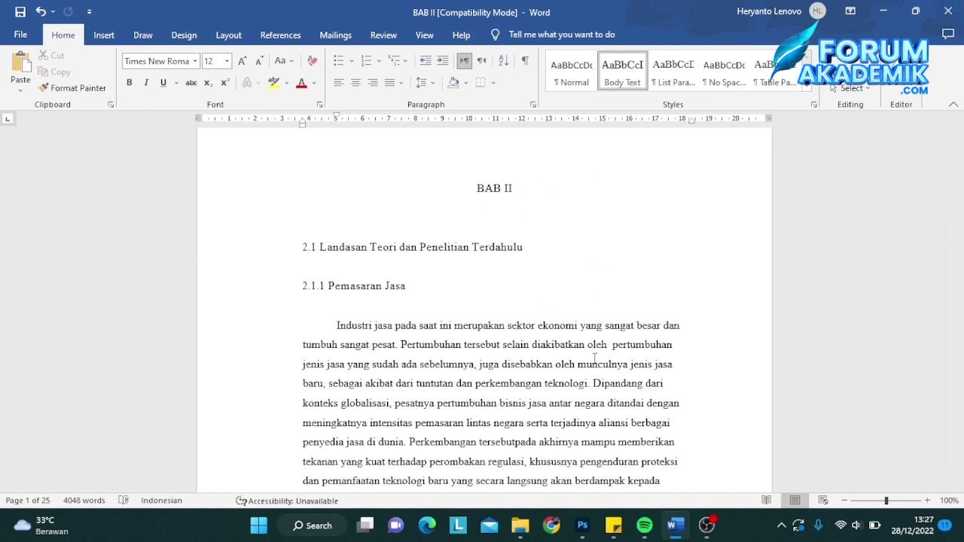
{"action": "left_click", "coordinate": [333, 324]}
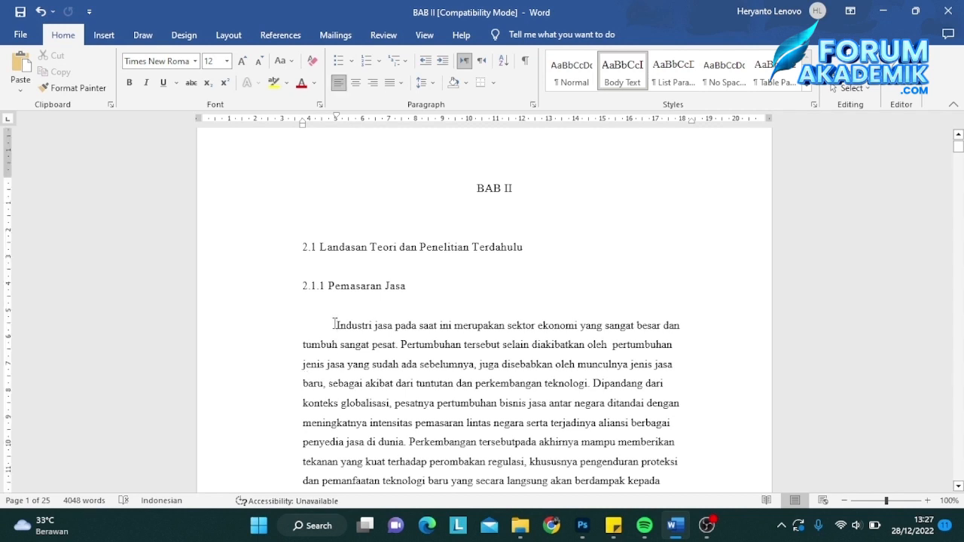
{"action": "key", "text": "ctrl+g"}
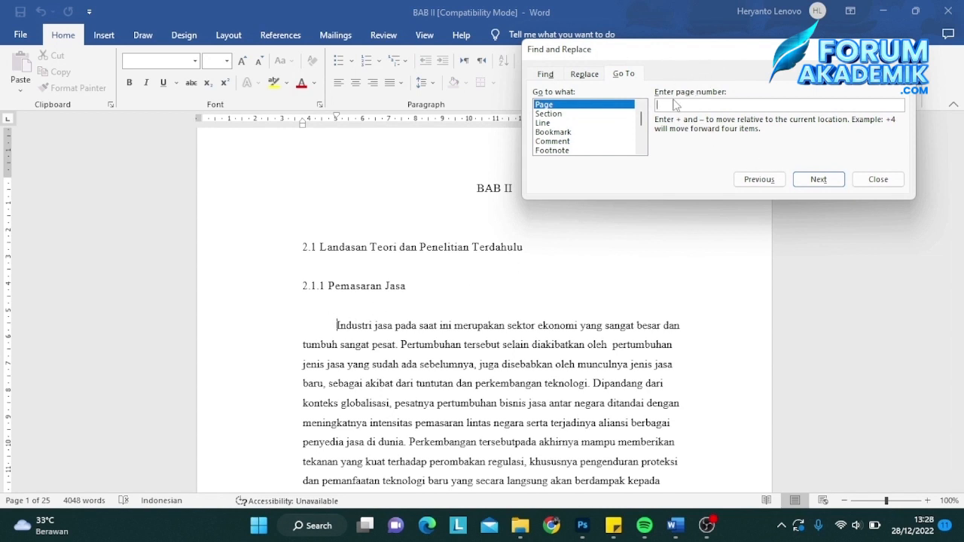
{"action": "left_click_drag", "start_coordinate": [669, 62], "coordinate": [638, 128]}
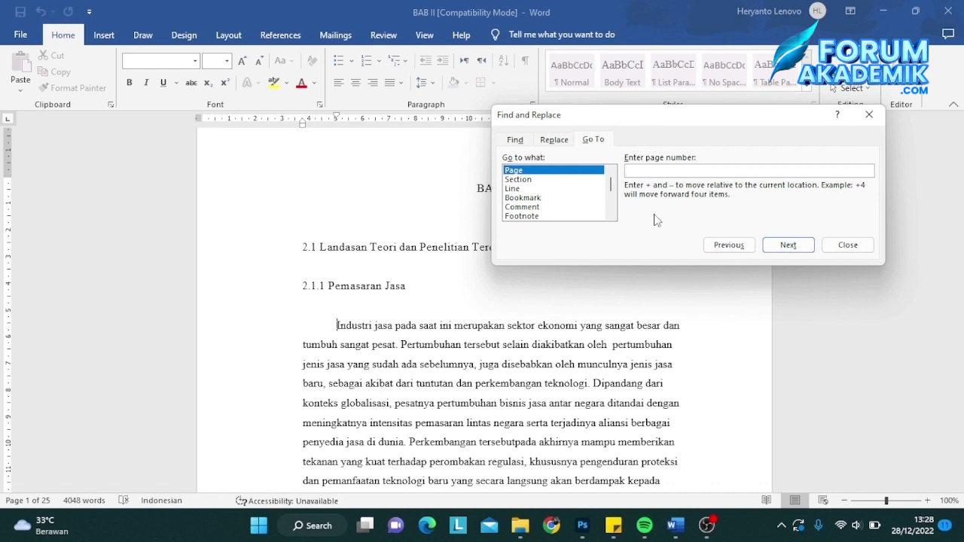
{"action": "type", "text": "10"}
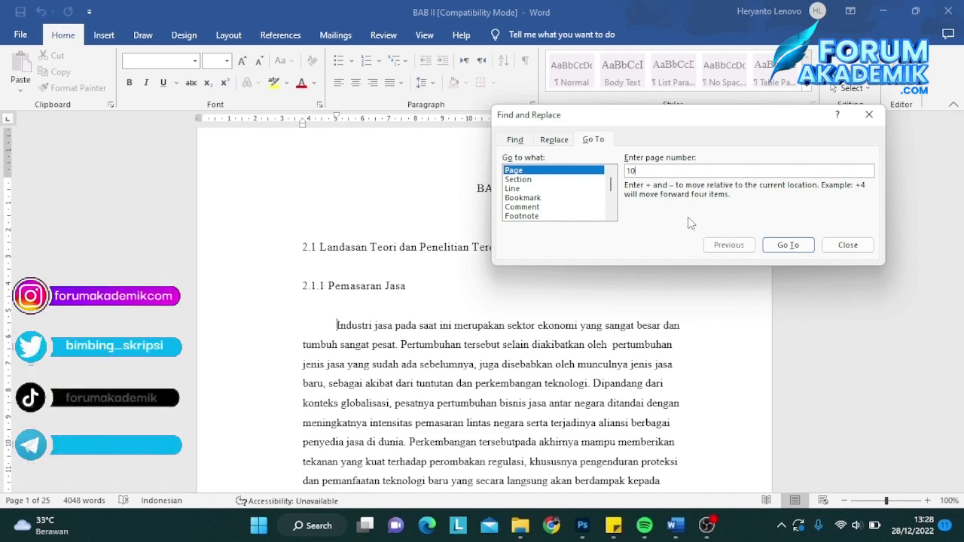
{"action": "key", "text": "Return"}
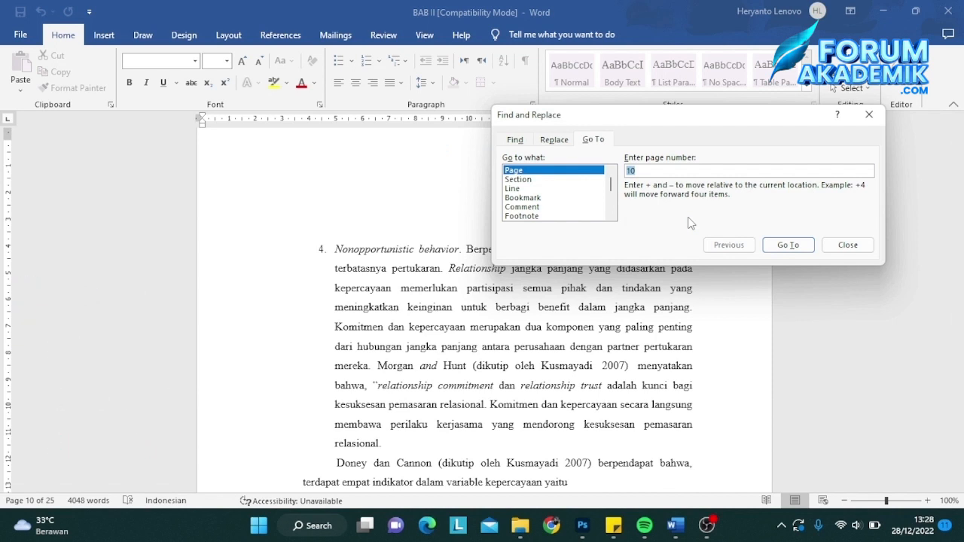
{"action": "left_click", "coordinate": [869, 115]}
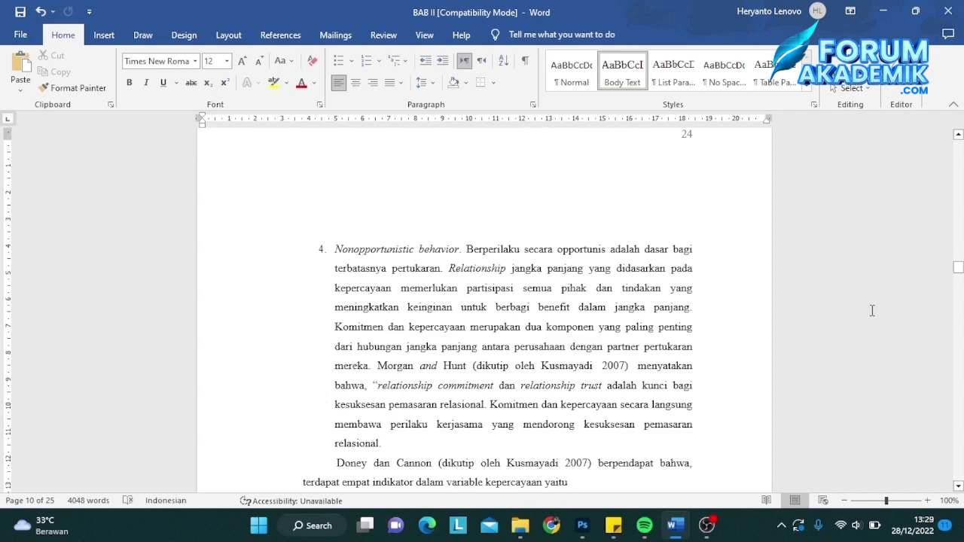
Step: Return to the start of the first body paragraph, open the Replace dialog and compare its Find and Replace options
{"action": "left_click_drag", "start_coordinate": [958, 267], "coordinate": [958, 145]}
{"action": "scroll", "coordinate": [536, 386], "scroll_direction": "down", "scroll_amount": 1}
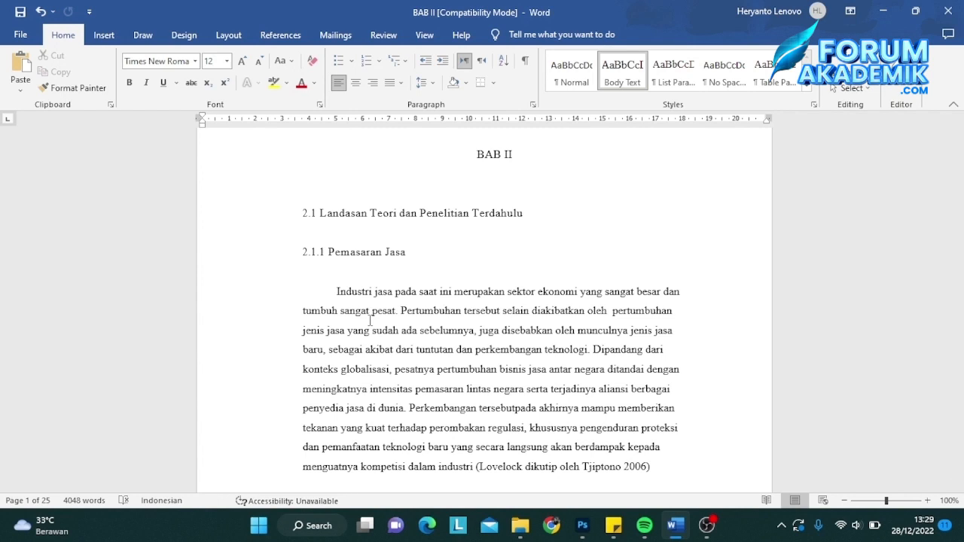
{"action": "left_click", "coordinate": [332, 294]}
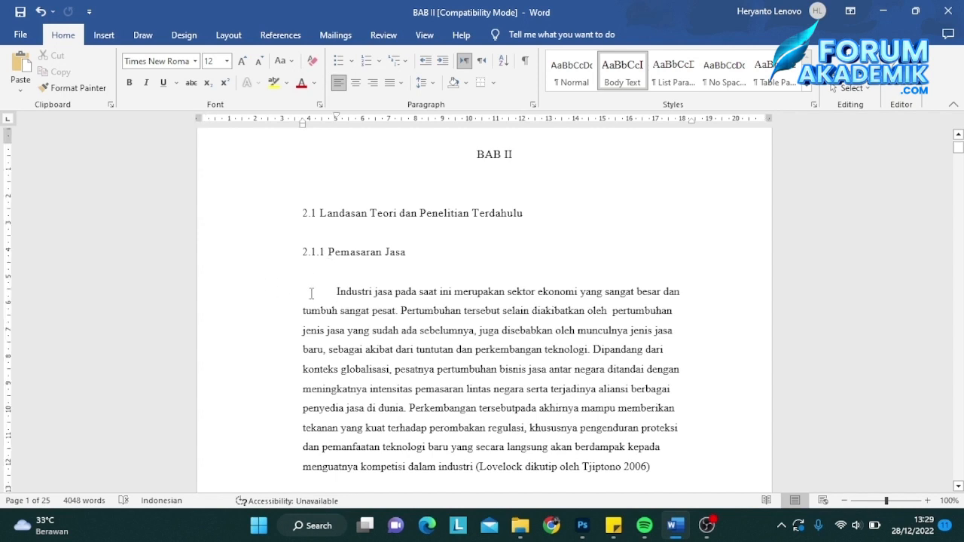
{"action": "key", "text": "ctrl+h"}
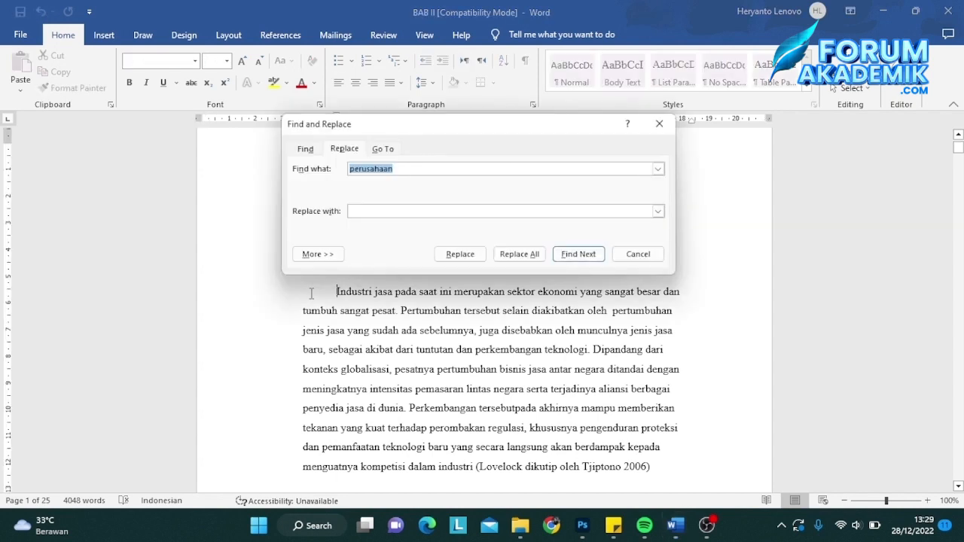
{"action": "left_click_drag", "start_coordinate": [506, 128], "coordinate": [680, 106]}
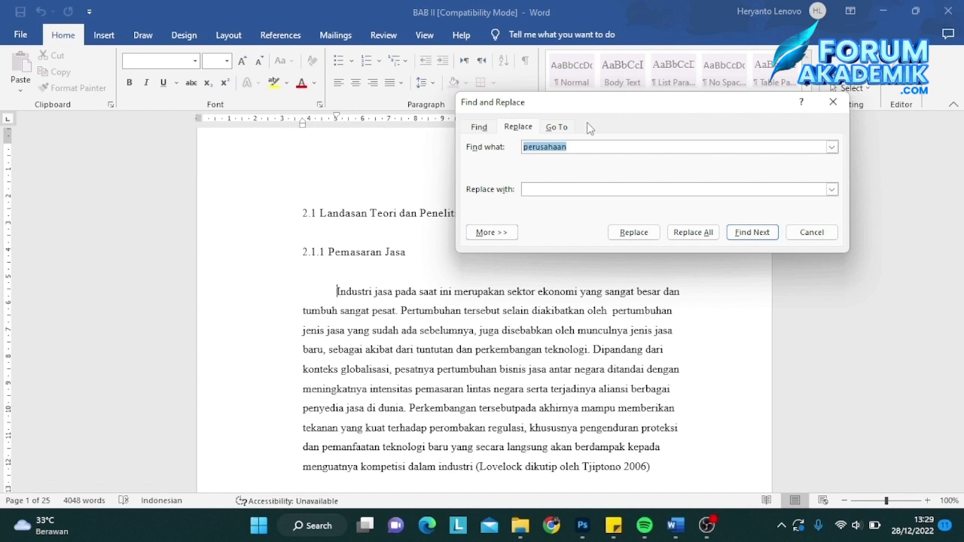
{"action": "left_click", "coordinate": [488, 128]}
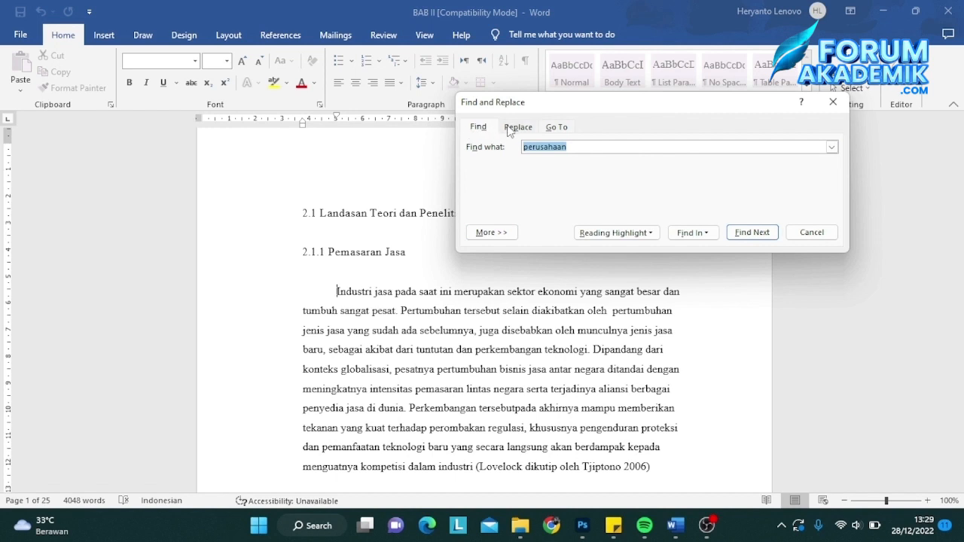
{"action": "left_click", "coordinate": [514, 130]}
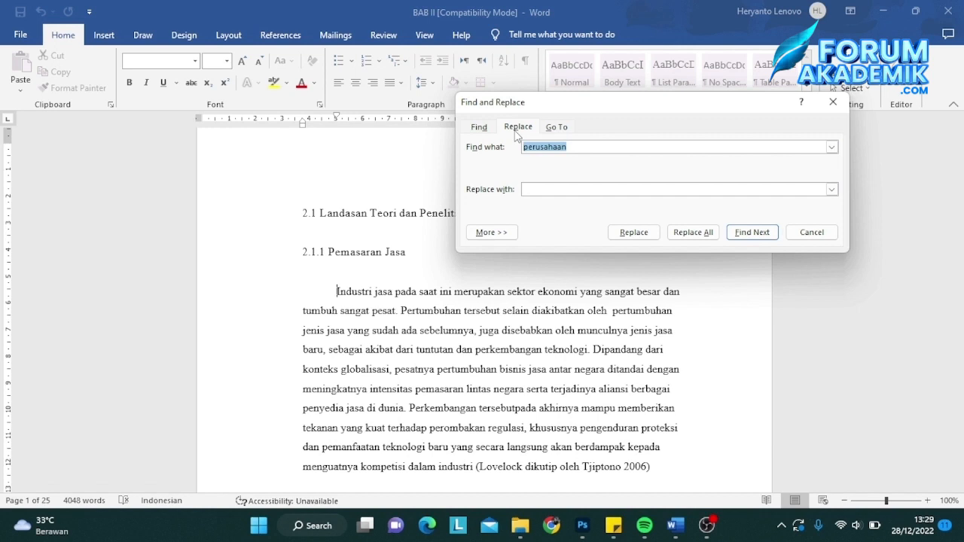
Step: Replace all occurrences of "perusahaan" with "usaha" throughout the document and close the Find and Replace dialog
{"action": "left_click", "coordinate": [573, 149]}
{"action": "key", "text": "shift+Left"}
{"action": "key", "text": "shift+Left"}
{"action": "key", "text": "shift+Left"}
{"action": "key", "text": "shift+Left"}
{"action": "key", "text": "shift+Left"}
{"action": "key", "text": "shift+Left"}
{"action": "key", "text": "shift+Left"}
{"action": "key", "text": "shift+Left"}
{"action": "key", "text": "shift+Left"}
{"action": "key", "text": "shift+Left"}
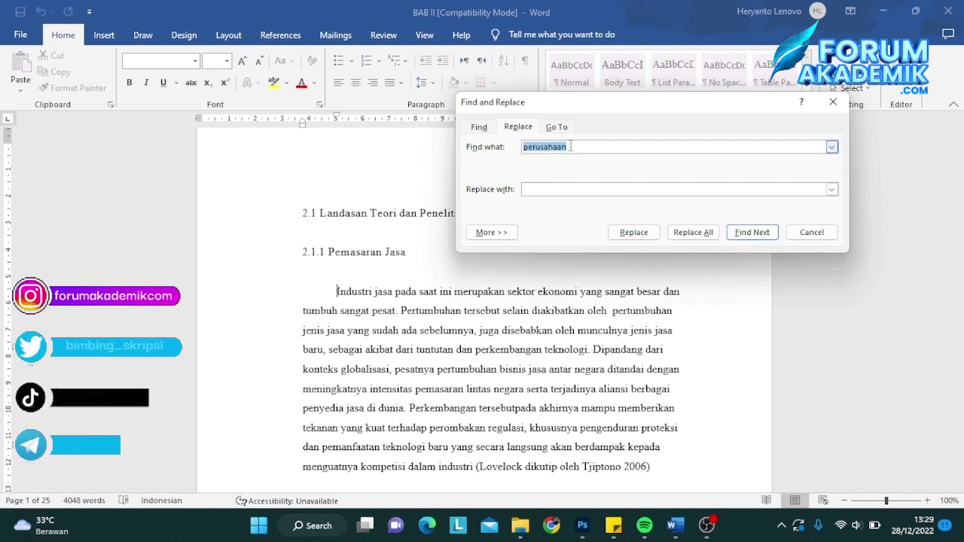
{"action": "left_click", "coordinate": [571, 147]}
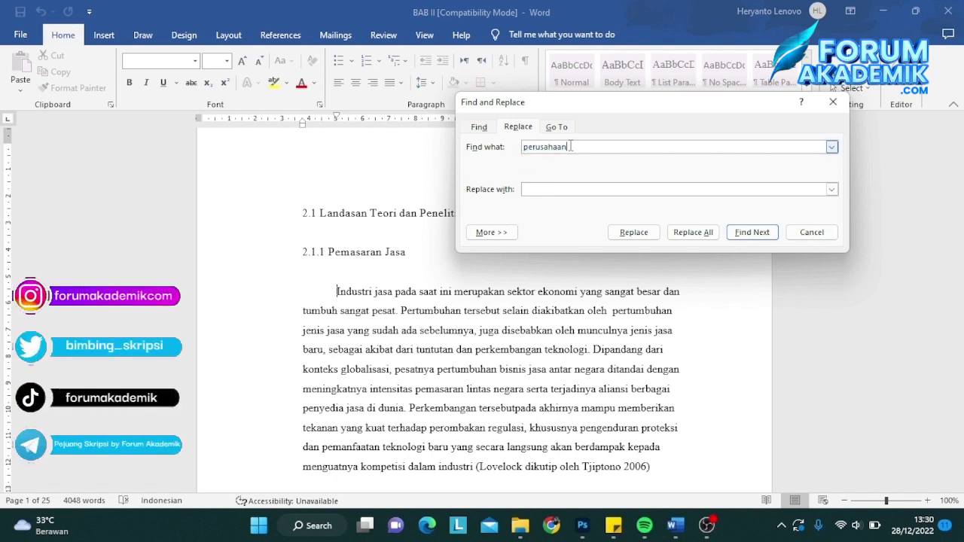
{"action": "left_click", "coordinate": [536, 188]}
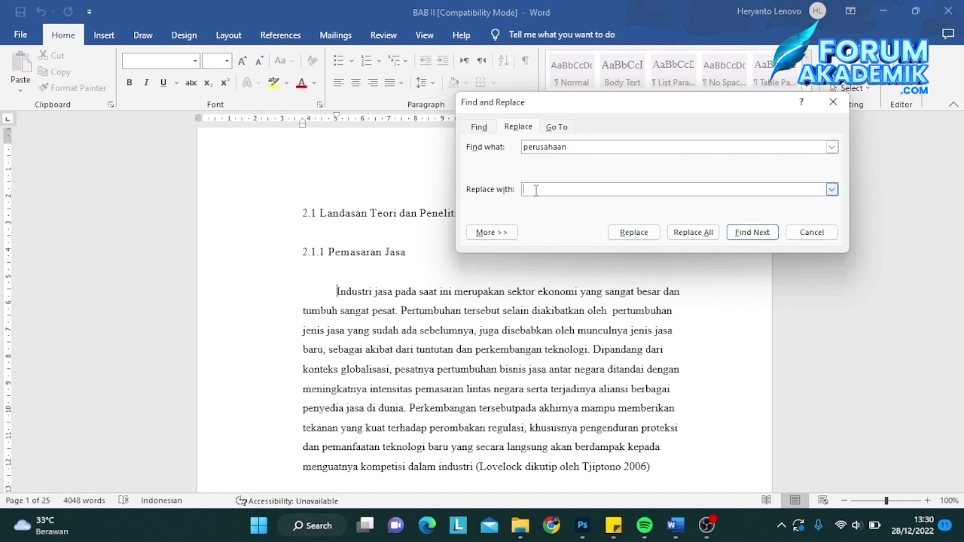
{"action": "type", "text": "usaha"}
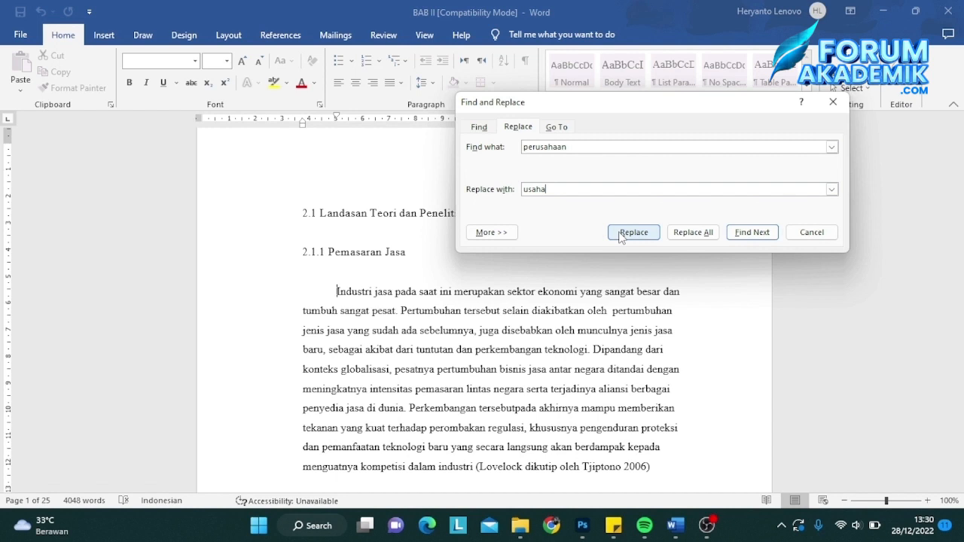
{"action": "left_click", "coordinate": [684, 235]}
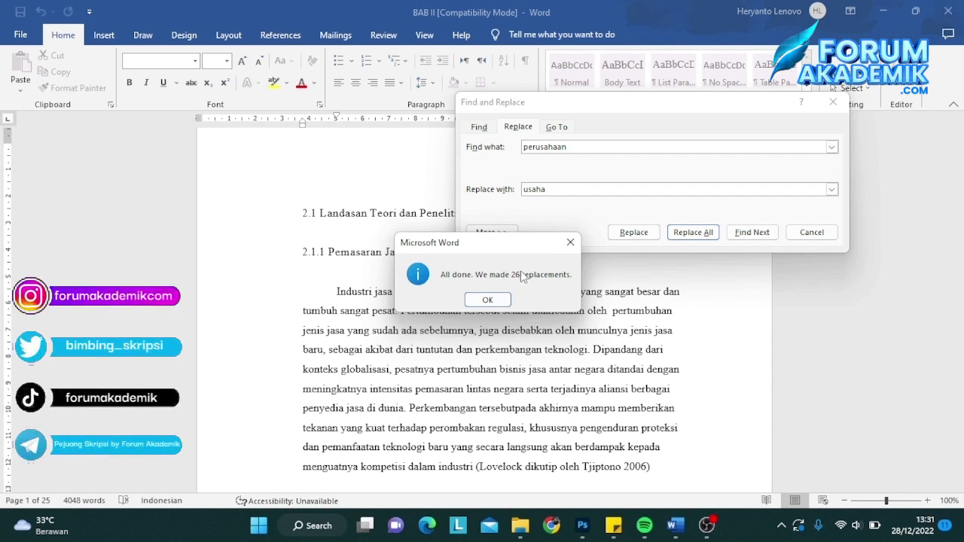
{"action": "left_click", "coordinate": [474, 299]}
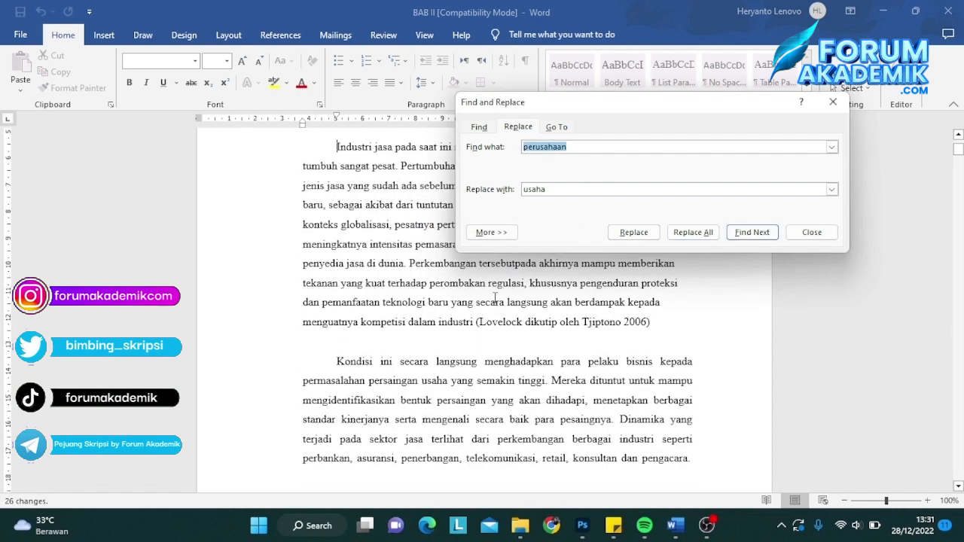
{"action": "left_click", "coordinate": [811, 232]}
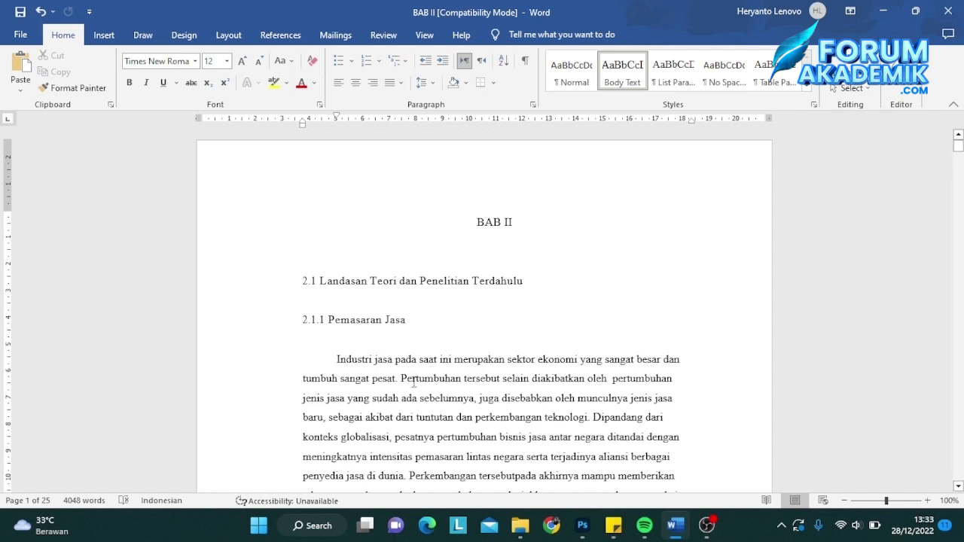
Step: Italicize the first body paragraph and remove the italics, twice, and deselect the text
{"action": "scroll", "coordinate": [413, 373], "scroll_direction": "down", "scroll_amount": 1}
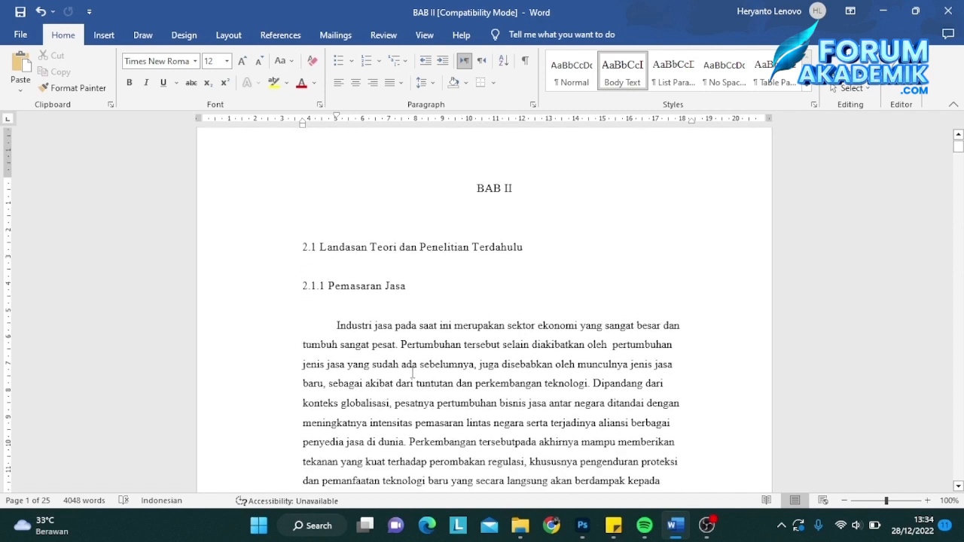
{"action": "scroll", "coordinate": [352, 364], "scroll_direction": "down", "scroll_amount": 3}
{"action": "left_click_drag", "start_coordinate": [336, 224], "coordinate": [662, 402]}
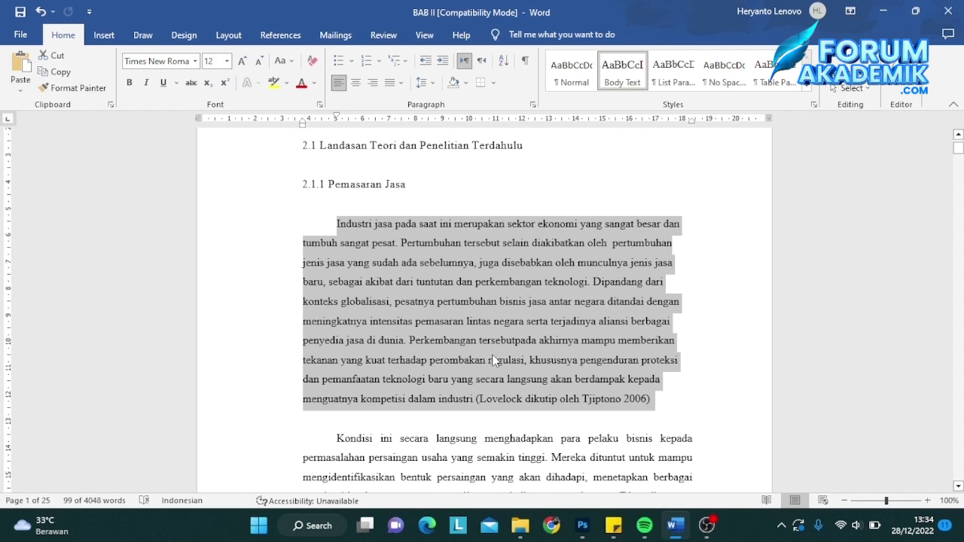
{"action": "key", "text": "ctrl+i"}
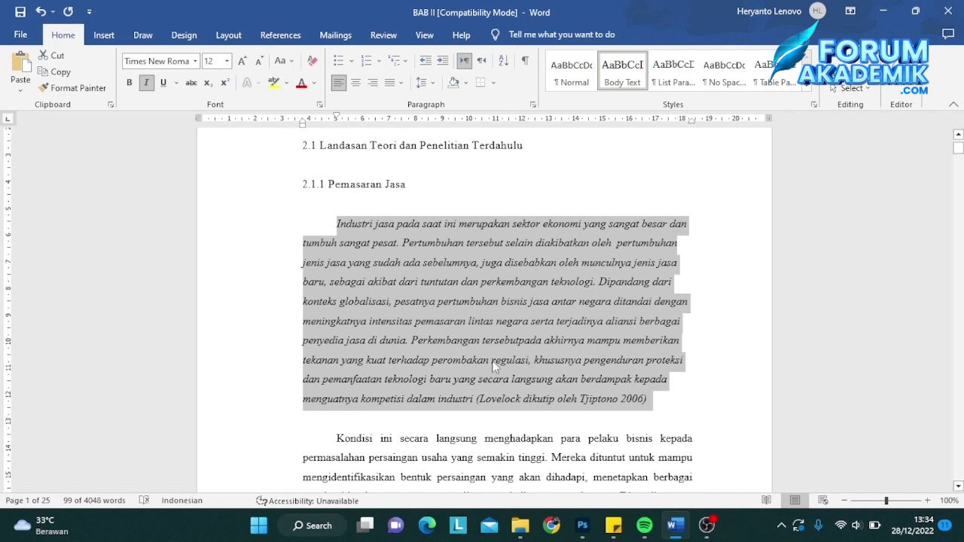
{"action": "key", "text": "ctrl+i"}
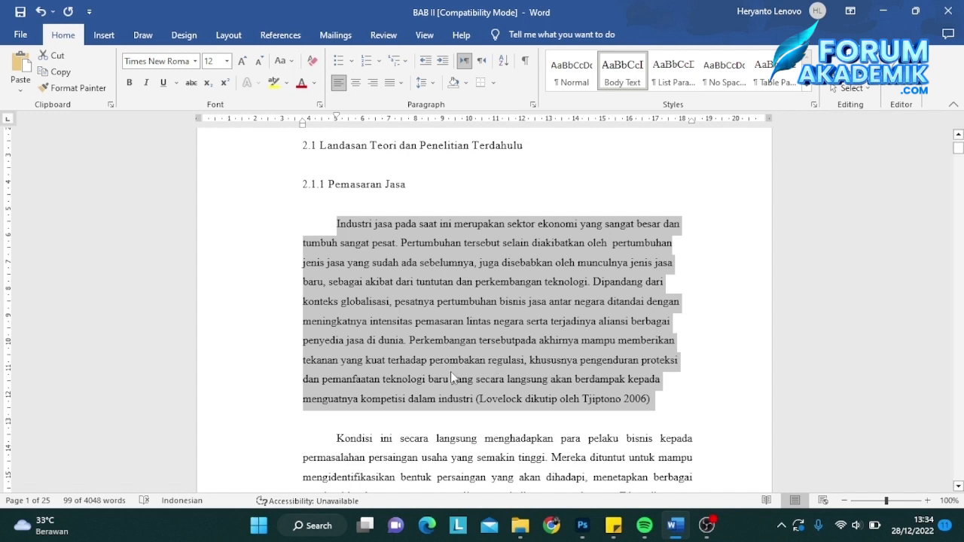
{"action": "left_click", "coordinate": [147, 83]}
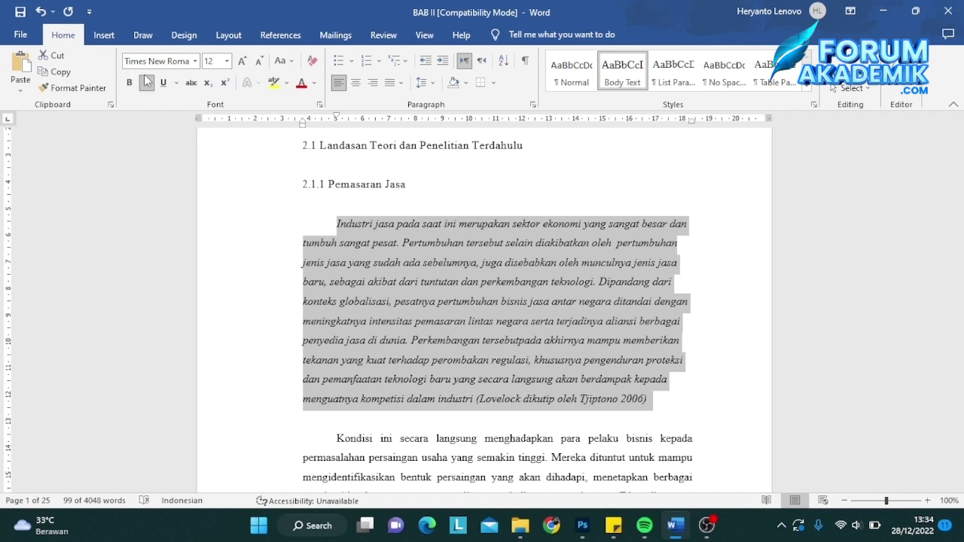
{"action": "left_click", "coordinate": [145, 90]}
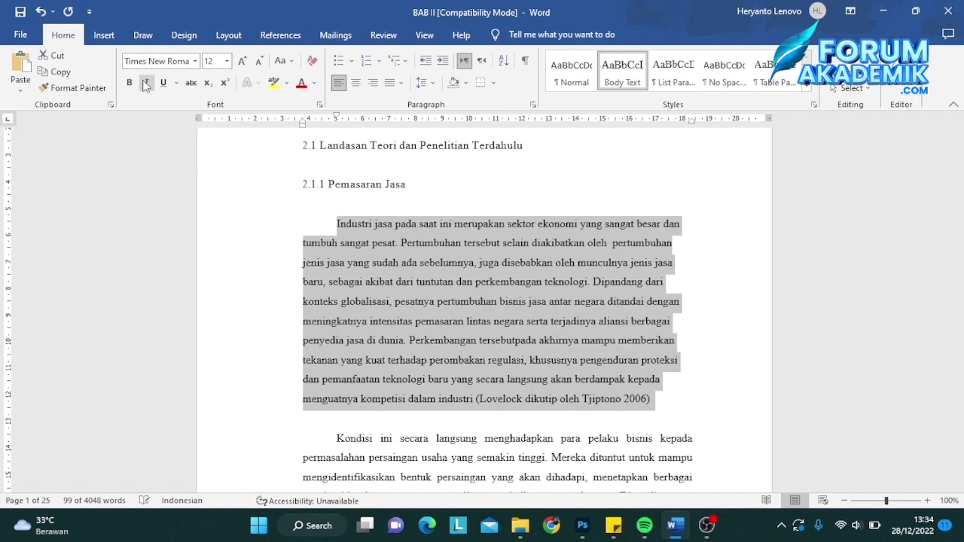
{"action": "left_click", "coordinate": [452, 304]}
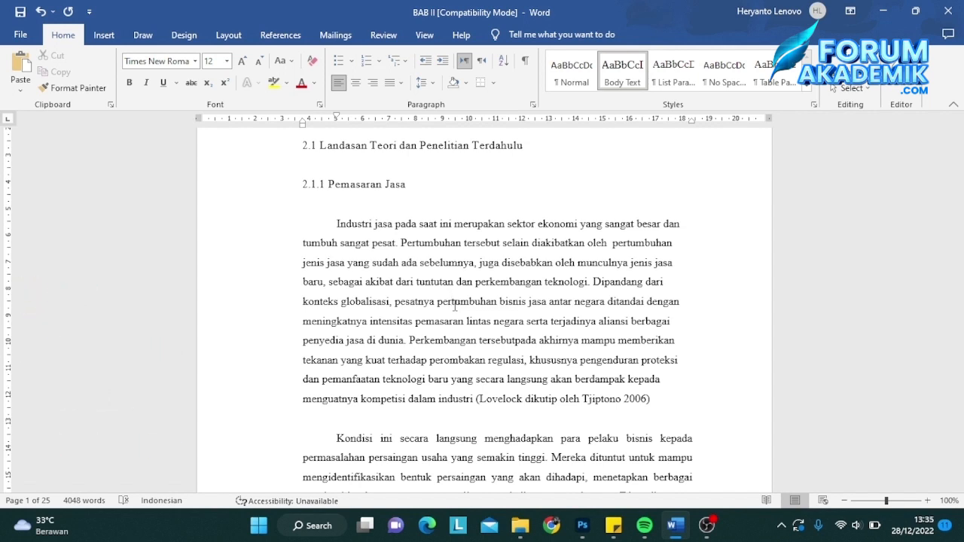
Step: Justify the first body paragraph, undo the alignment change and deselect the text
{"action": "left_click_drag", "start_coordinate": [333, 222], "coordinate": [657, 397]}
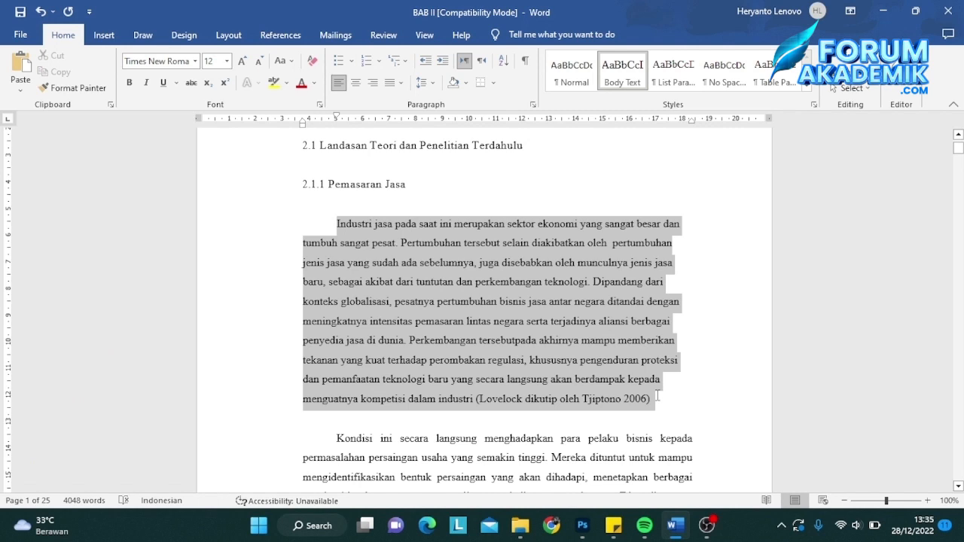
{"action": "left_click_drag", "start_coordinate": [657, 395], "coordinate": [658, 401]}
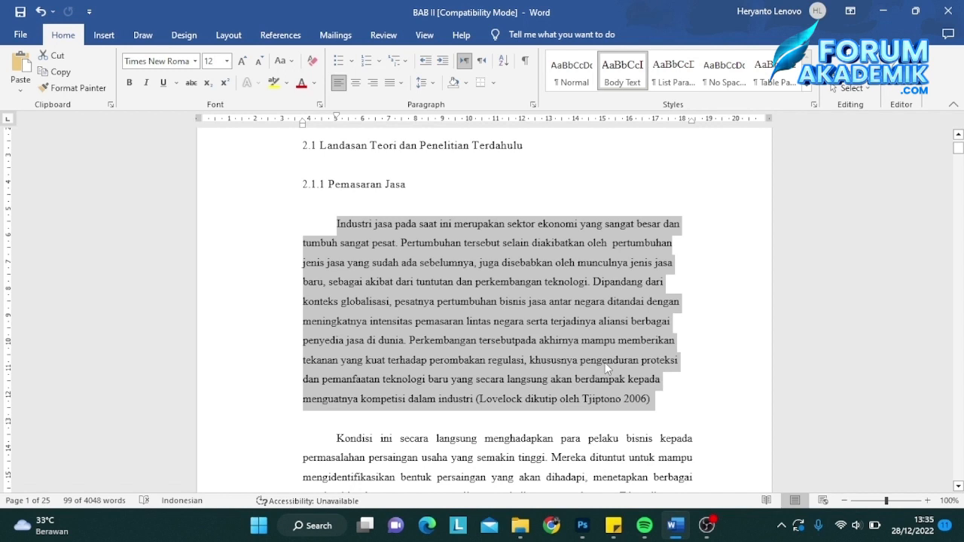
{"action": "key", "text": "ctrl+j"}
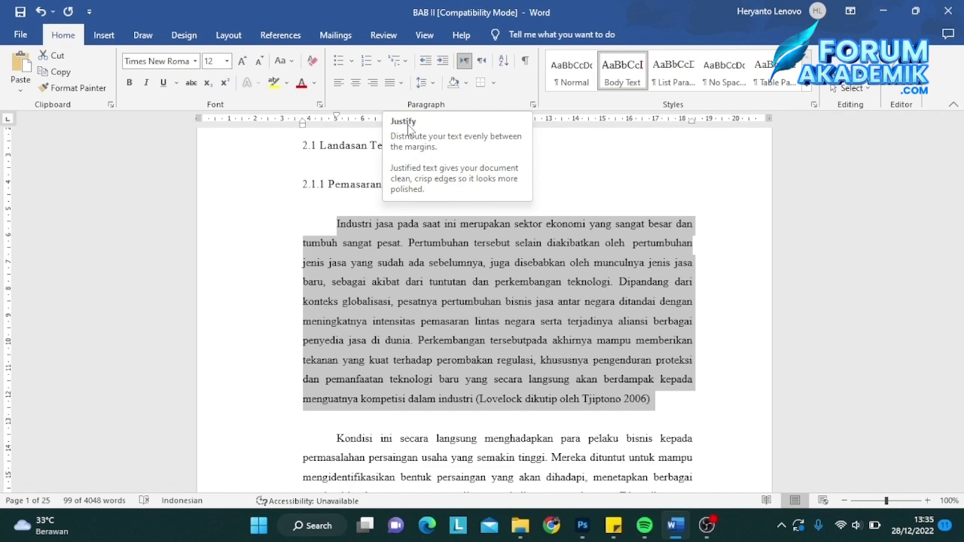
{"action": "left_click", "coordinate": [40, 12]}
{"action": "left_click", "coordinate": [461, 301]}
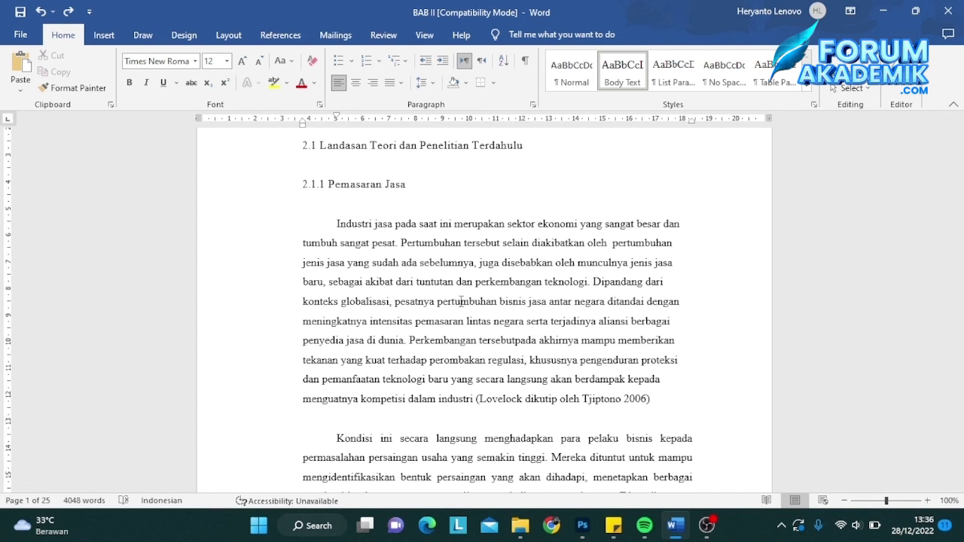
Step: Open the Insert Hyperlink dialog at the start of the first body paragraph, move it aside and close it
{"action": "left_click", "coordinate": [336, 225]}
{"action": "key", "text": "ctrl+k"}
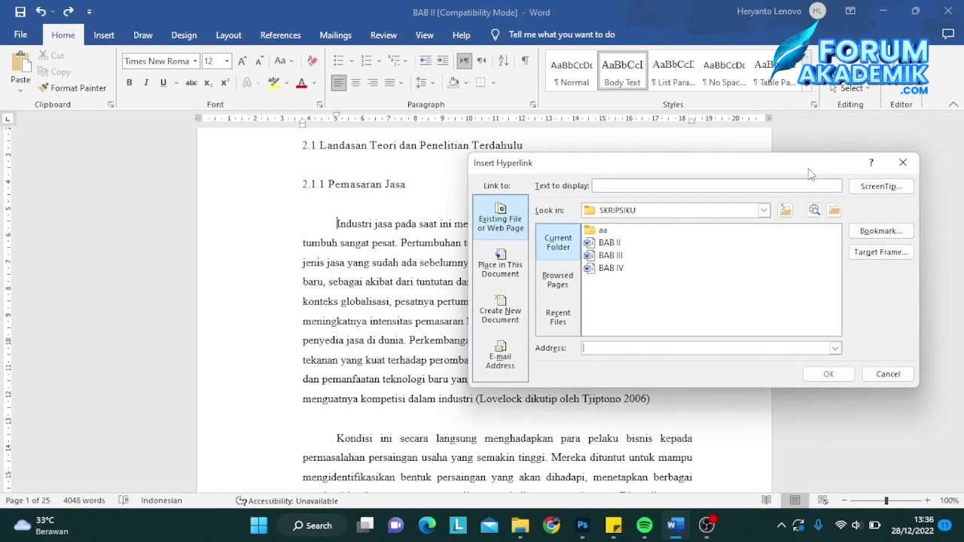
{"action": "left_click_drag", "start_coordinate": [784, 172], "coordinate": [726, 124]}
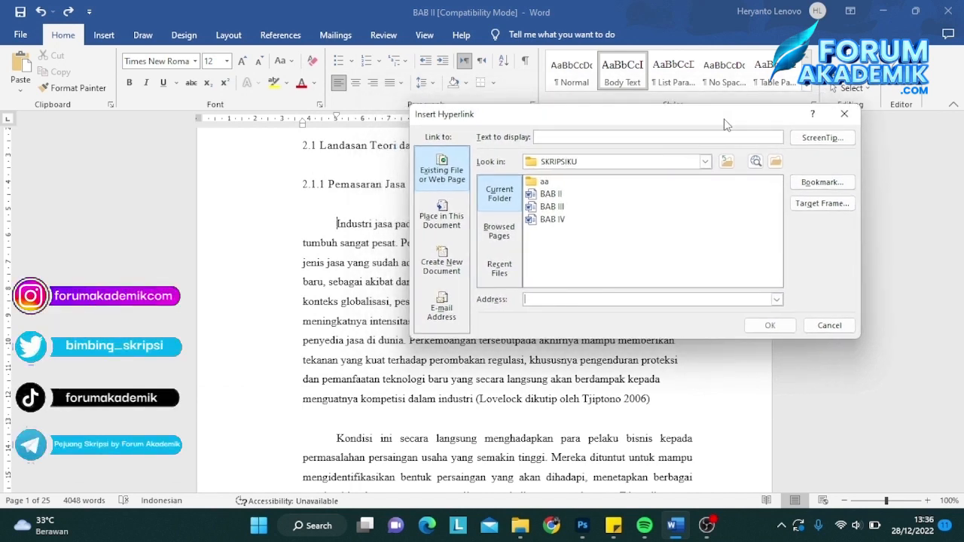
{"action": "left_click", "coordinate": [845, 114]}
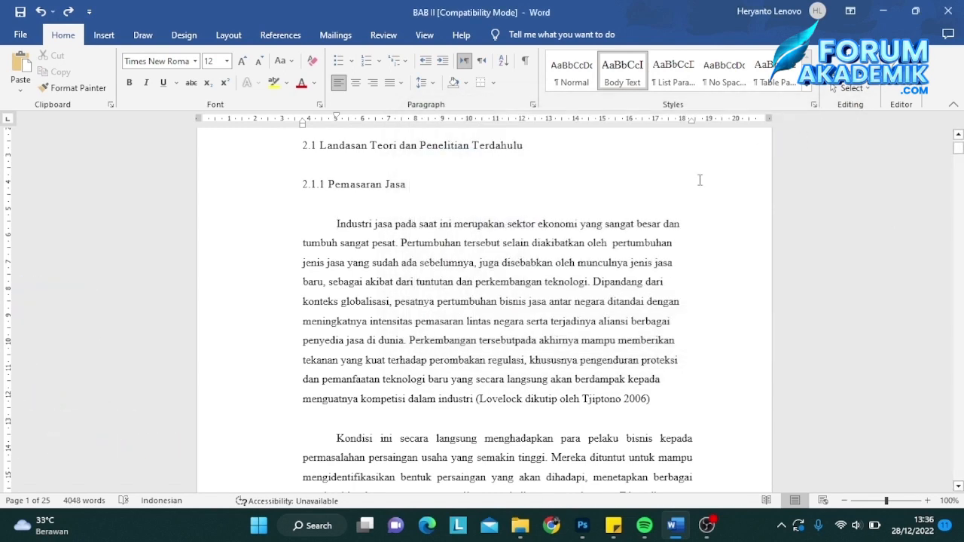
Step: Open Insert Hyperlink for the word "Industri" in the first body paragraph and look through the available link target types
{"action": "left_click_drag", "start_coordinate": [336, 223], "coordinate": [373, 224]}
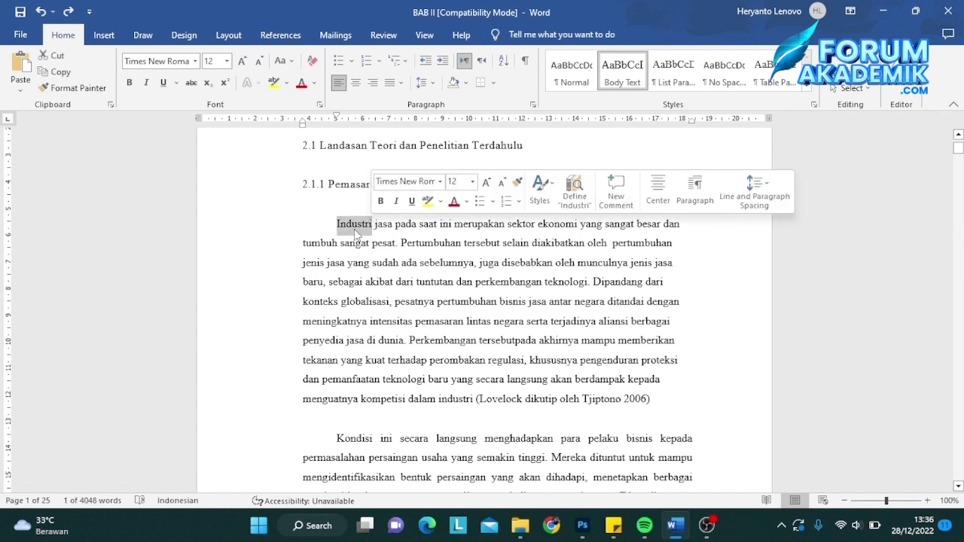
{"action": "key", "text": "ctrl+k"}
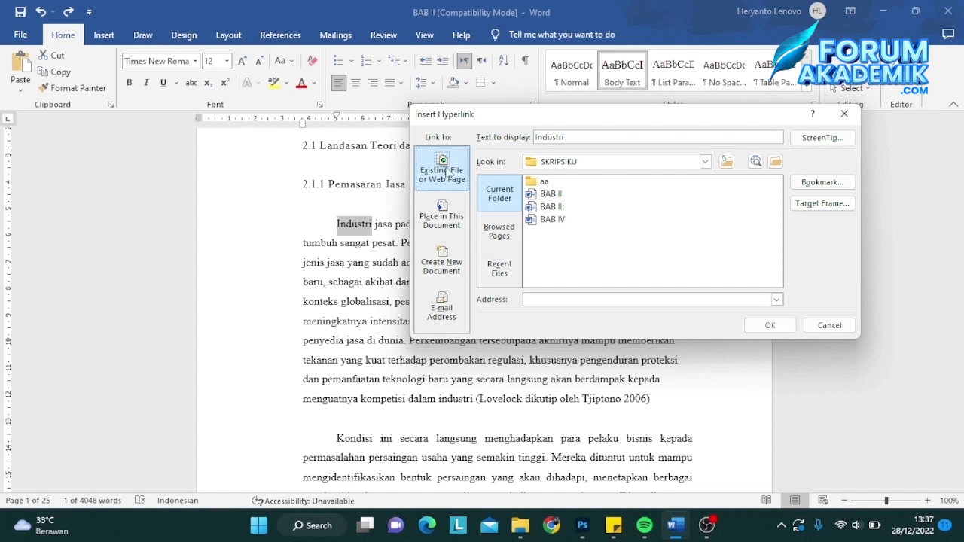
{"action": "left_click", "coordinate": [442, 215]}
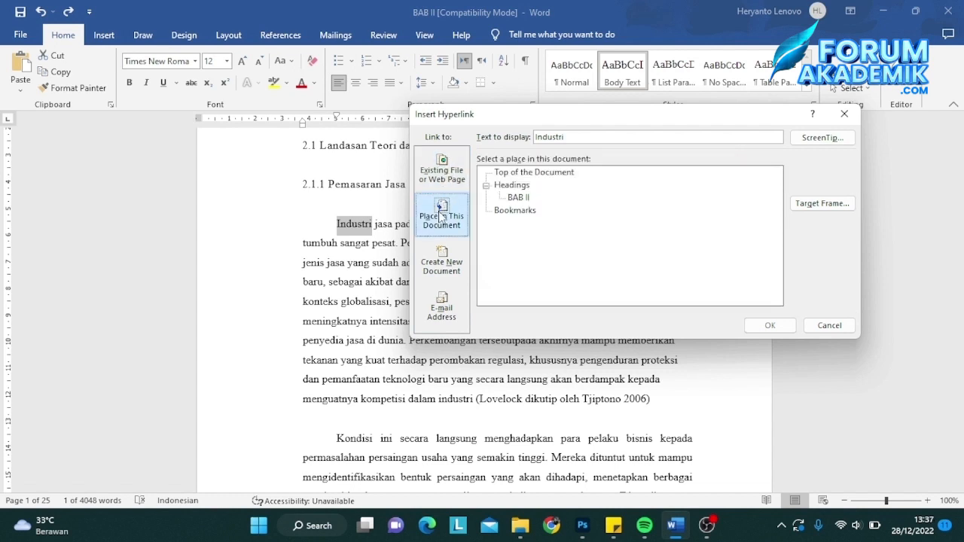
{"action": "left_click", "coordinate": [437, 260]}
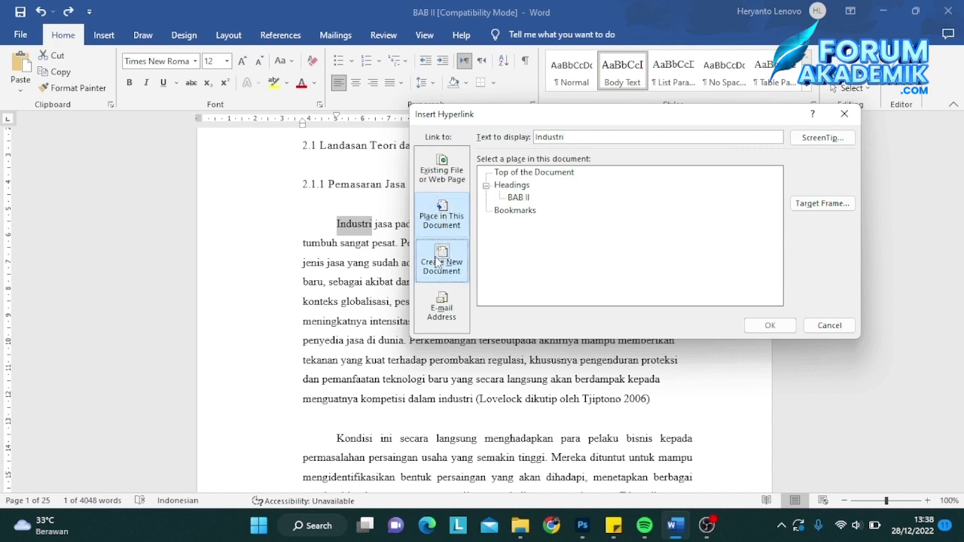
{"action": "left_click", "coordinate": [442, 300]}
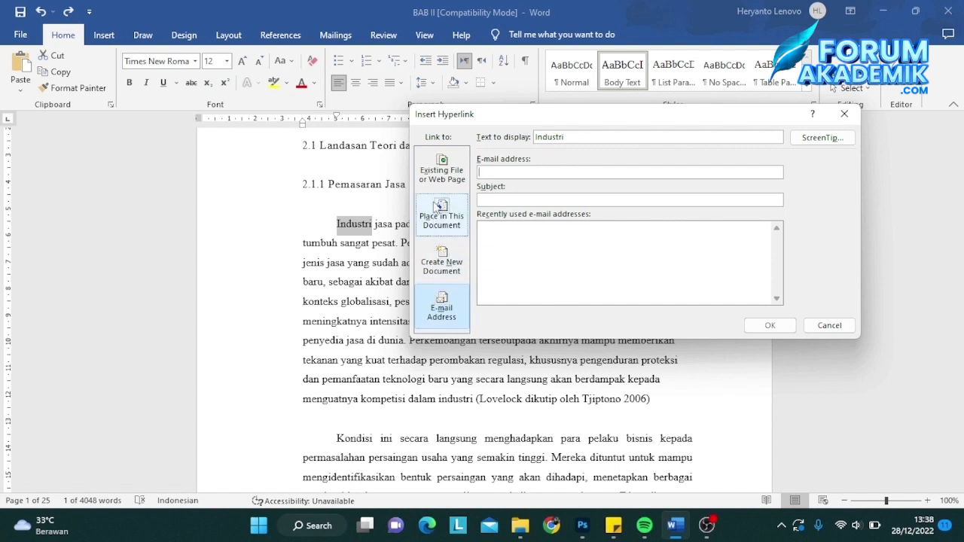
{"action": "left_click", "coordinate": [442, 170]}
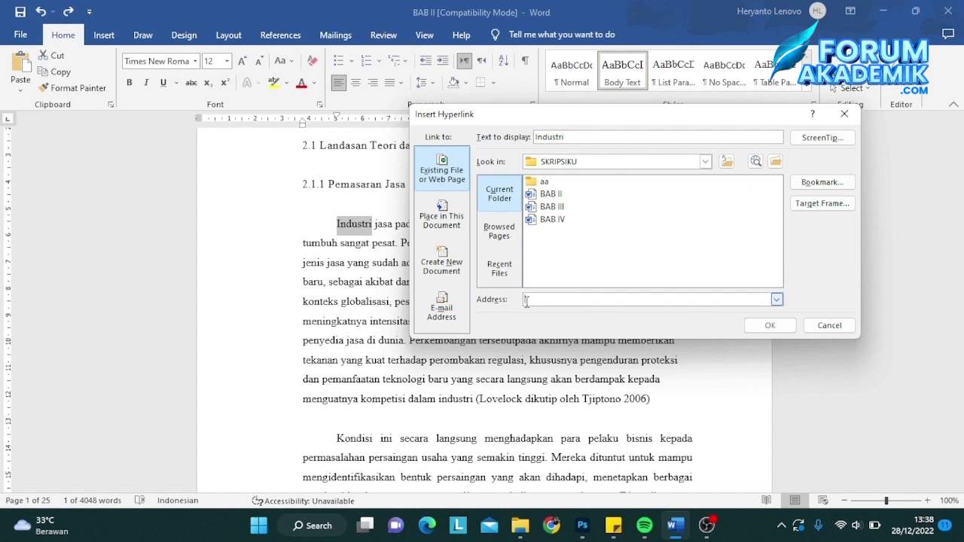
{"action": "type", "text": "www.g"}
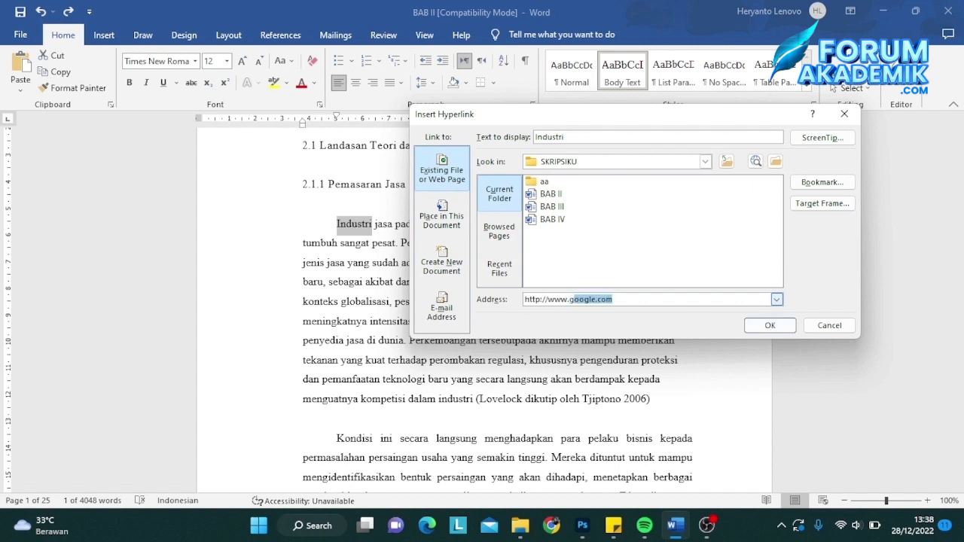
{"action": "key", "text": "shift+Right"}
{"action": "key", "text": "shift+Right"}
{"action": "key", "text": "shift+Right"}
{"action": "key", "text": "shift+Right"}
{"action": "key", "text": "shift+Right"}
{"action": "key", "text": "shift+Right"}
{"action": "key", "text": "shift+Right"}
{"action": "key", "text": "shift+Right"}
{"action": "key", "text": "shift+Right"}
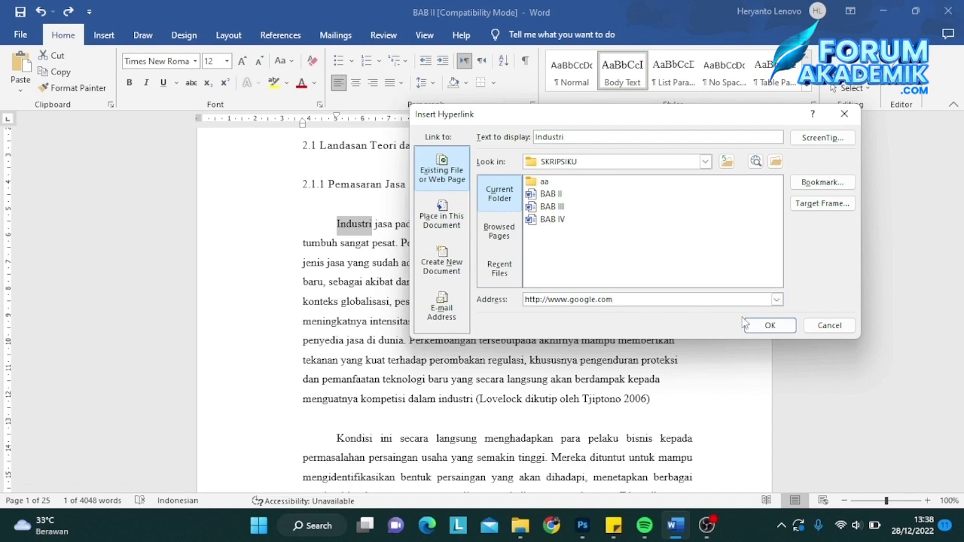
{"action": "left_click", "coordinate": [776, 326]}
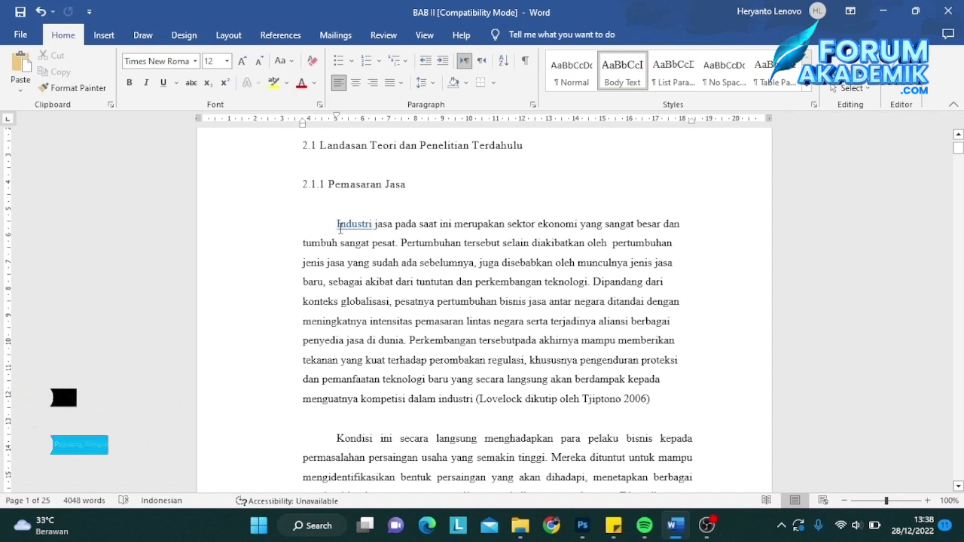
Step: Follow the "Industri" link to test it, close the opened browser window and undo the hyperlink
{"action": "mouse_move", "coordinate": [350, 227]}
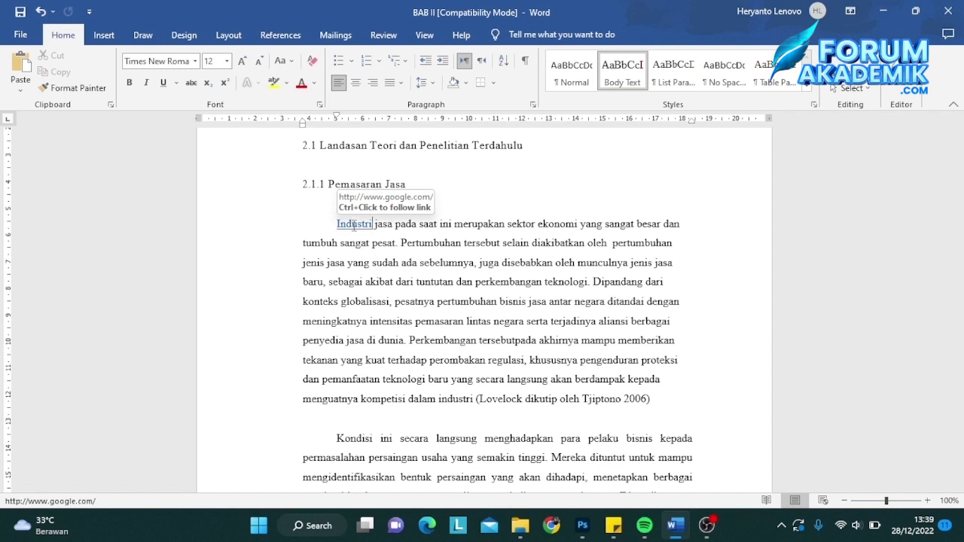
{"action": "left_click", "coordinate": [348, 225], "text": "ctrl"}
{"action": "left_click", "coordinate": [357, 225], "text": "ctrl"}
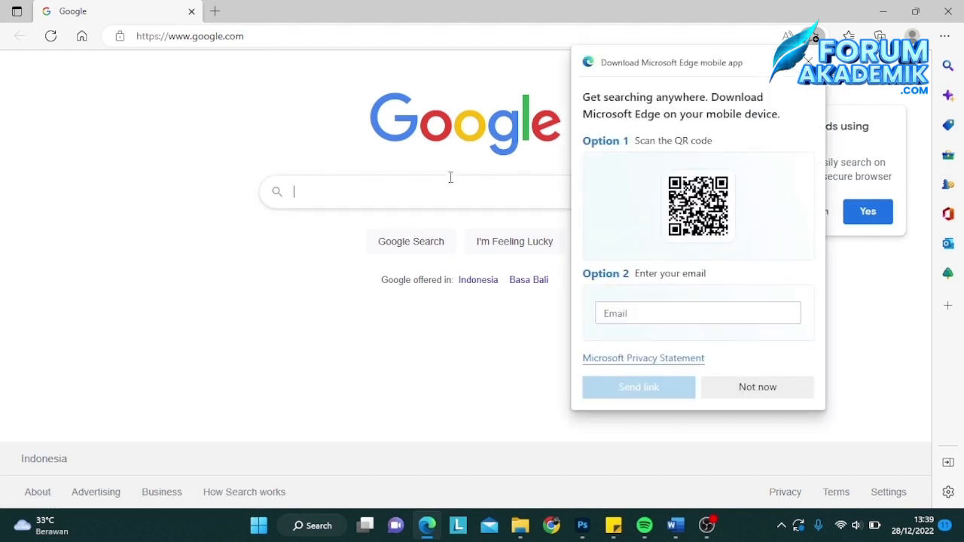
{"action": "left_click", "coordinate": [947, 11]}
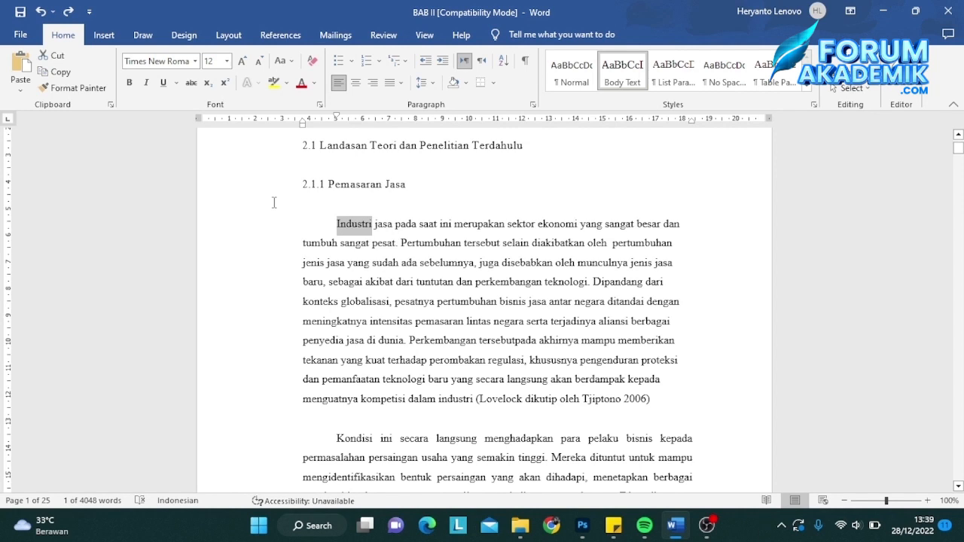
{"action": "left_click", "coordinate": [487, 293]}
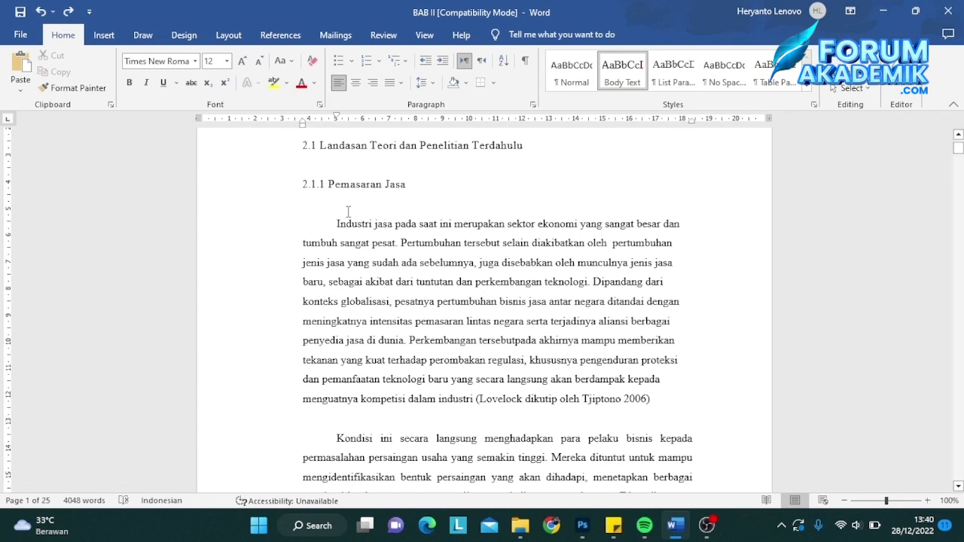
Step: Justify the first body paragraph under heading 2.1.1 and return it to left alignment
{"action": "left_click_drag", "start_coordinate": [336, 224], "coordinate": [657, 396]}
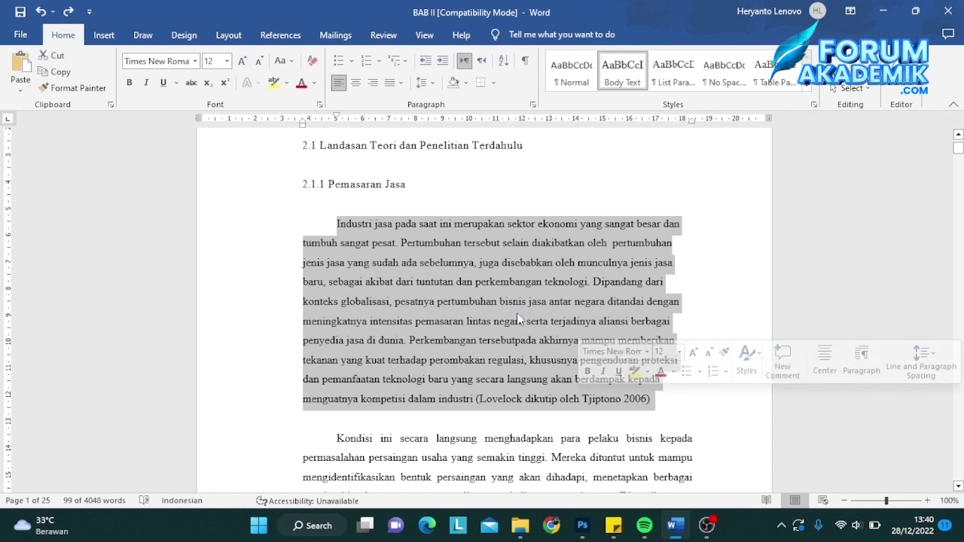
{"action": "key", "text": "ctrl+j"}
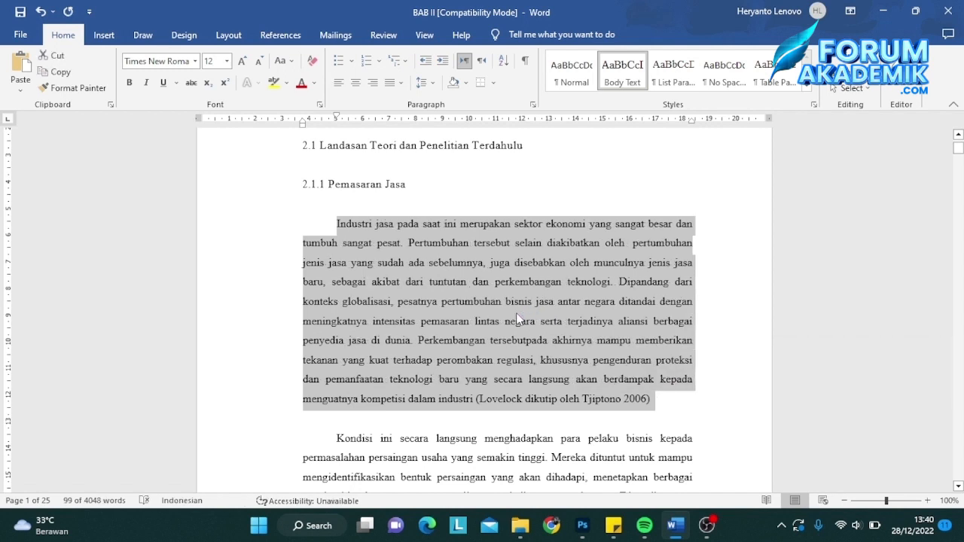
{"action": "key", "text": "ctrl+l"}
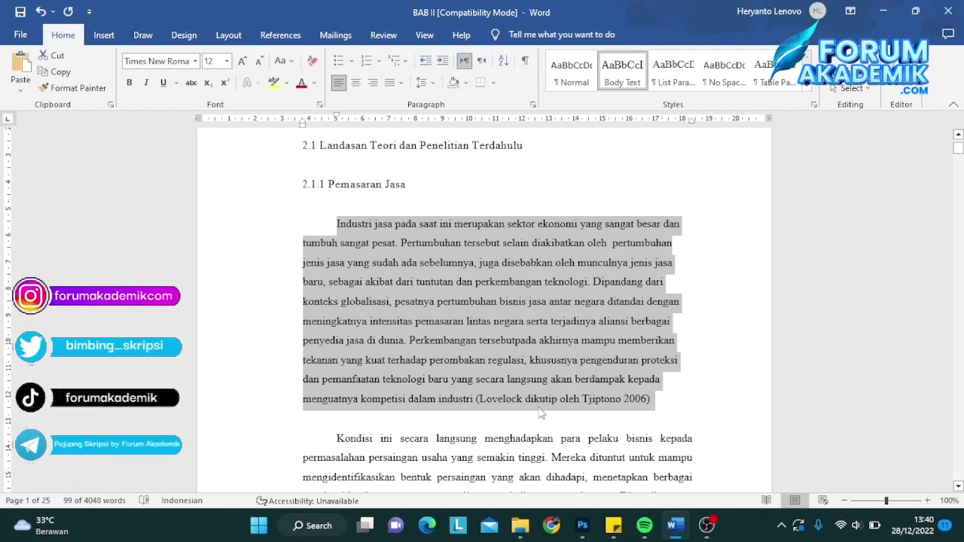
{"action": "left_click", "coordinate": [403, 278]}
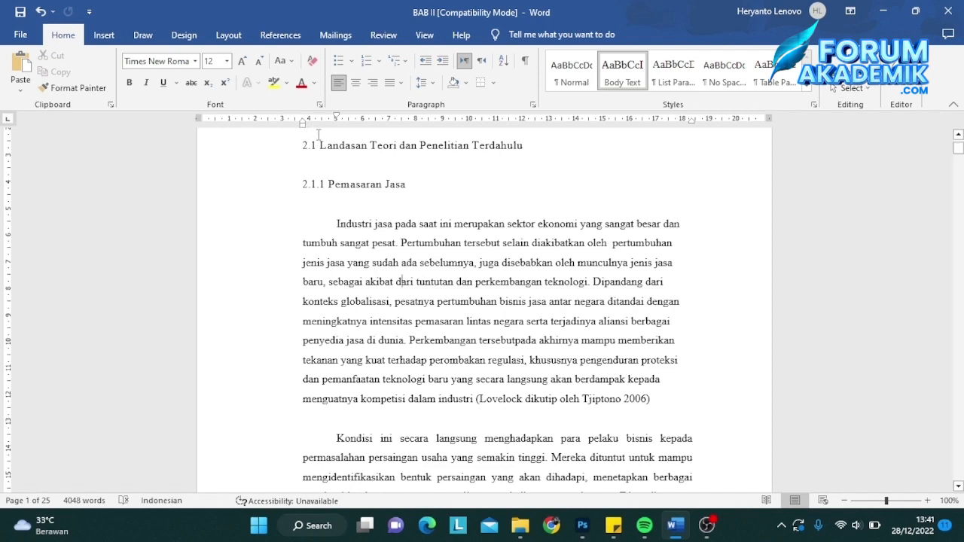
Step: Increase the left indent of the paragraph beginning "Selain itu terlihat" on page 2 by three levels
{"action": "scroll", "coordinate": [347, 239], "scroll_direction": "down", "scroll_amount": 2}
{"action": "scroll", "coordinate": [346, 240], "scroll_direction": "down", "scroll_amount": 10}
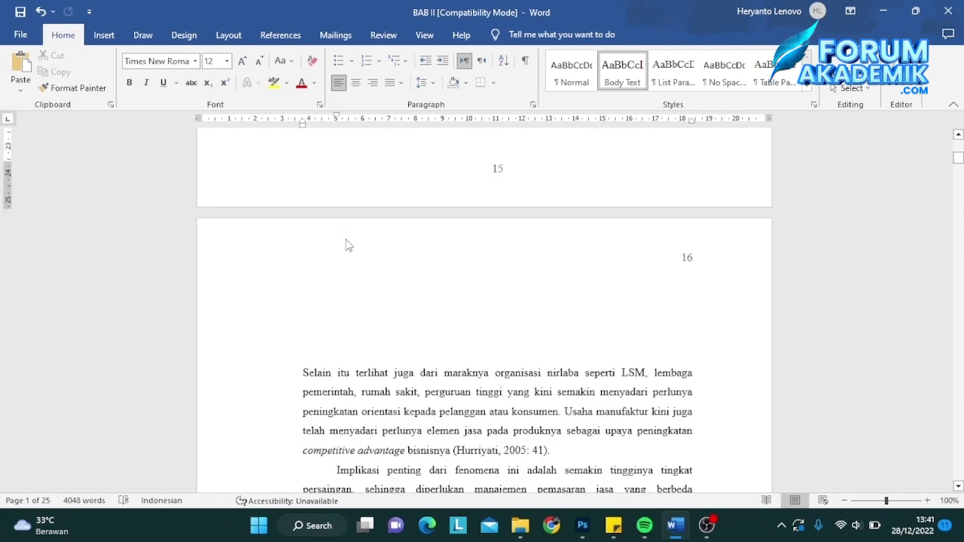
{"action": "left_click", "coordinate": [305, 202]}
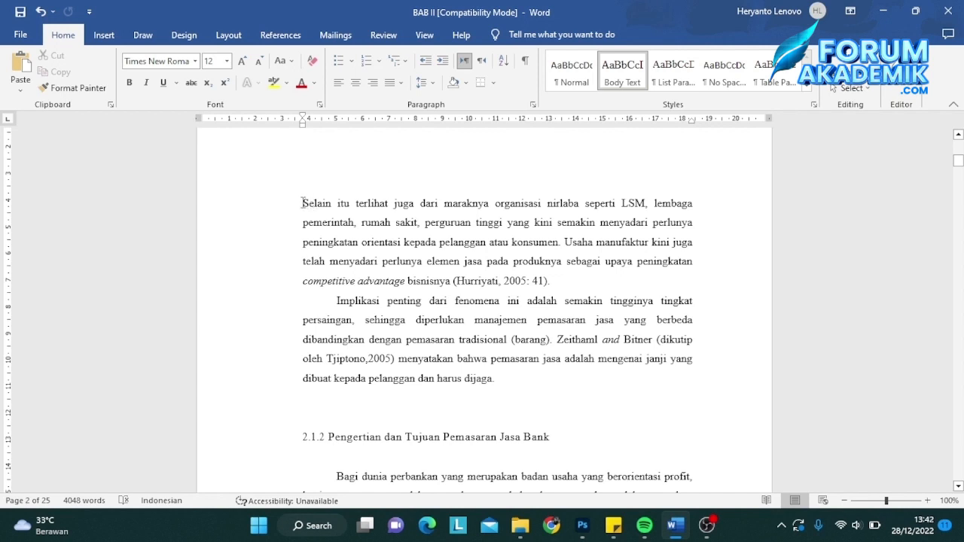
{"action": "left_click_drag", "start_coordinate": [302, 202], "coordinate": [568, 280]}
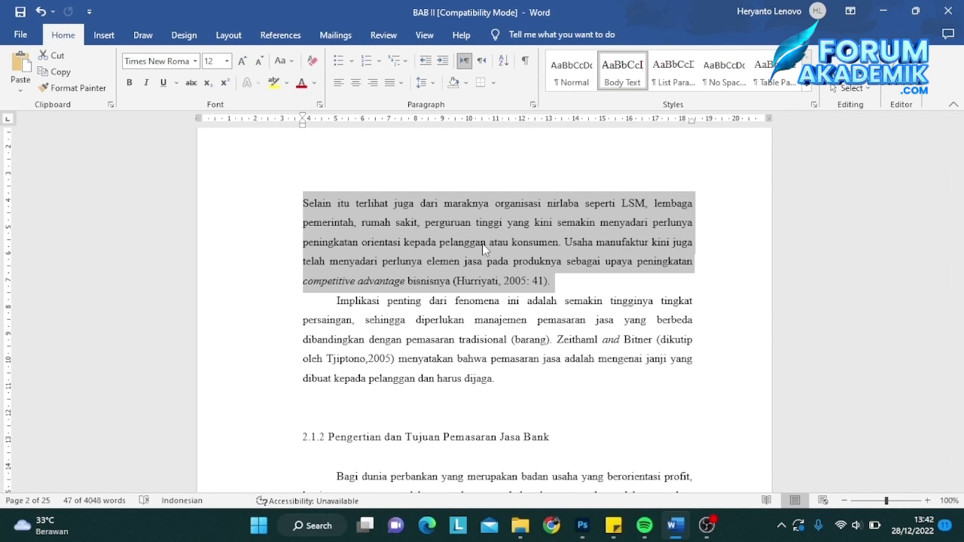
{"action": "key", "text": "ctrl+m"}
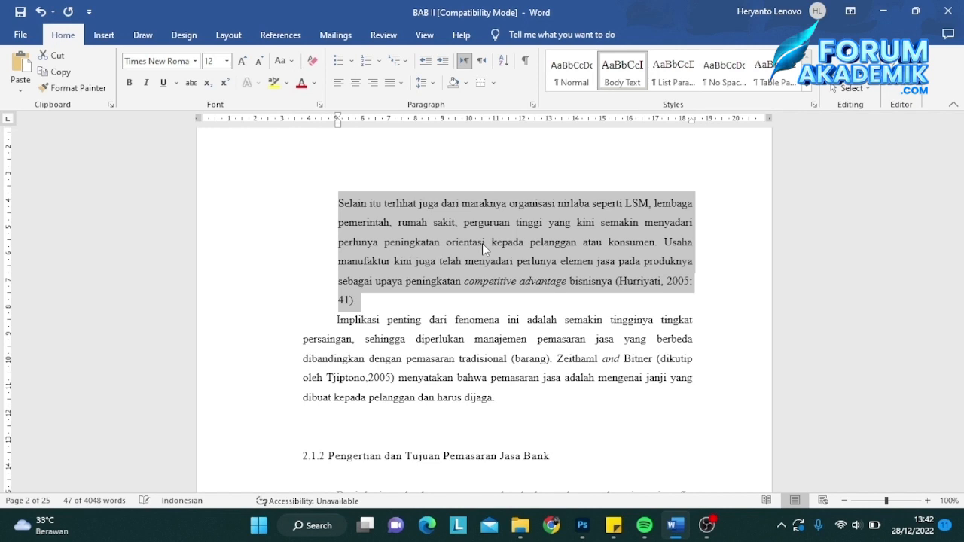
{"action": "key", "text": "ctrl+m"}
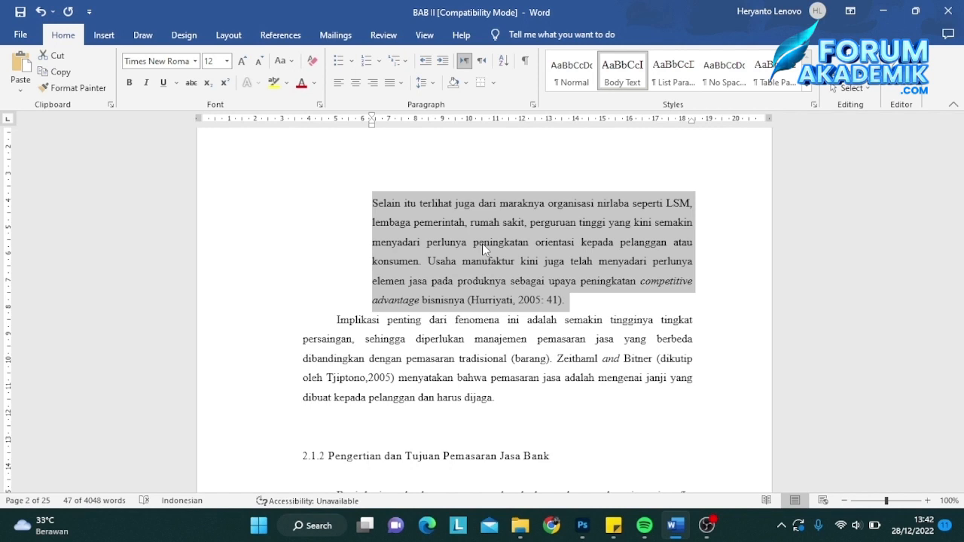
{"action": "key", "text": "ctrl+m"}
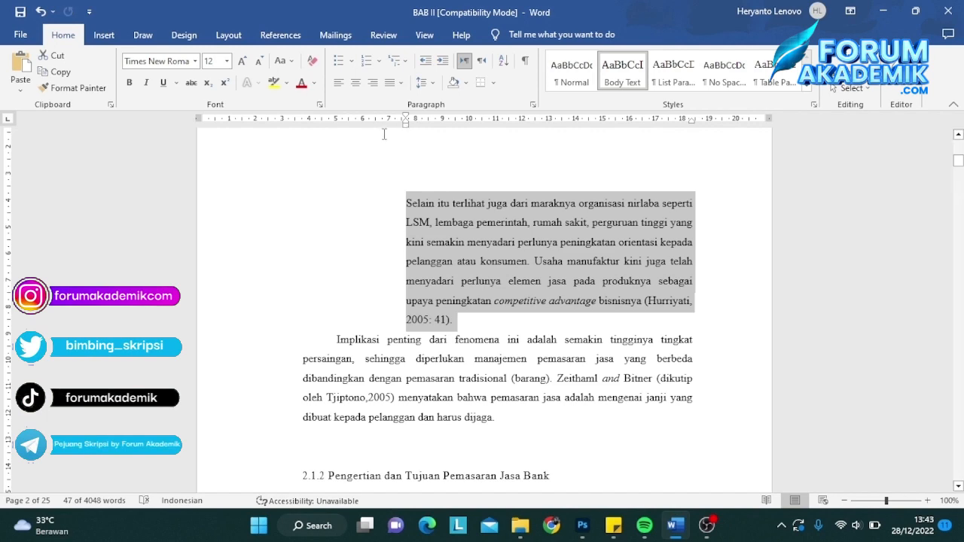
Step: Move the left indent of the "Selain itu terlihat" paragraph back to the left margin on the ruler
{"action": "scroll", "coordinate": [407, 173], "scroll_direction": "up", "scroll_amount": 3}
{"action": "scroll", "coordinate": [410, 172], "scroll_direction": "down", "scroll_amount": 3}
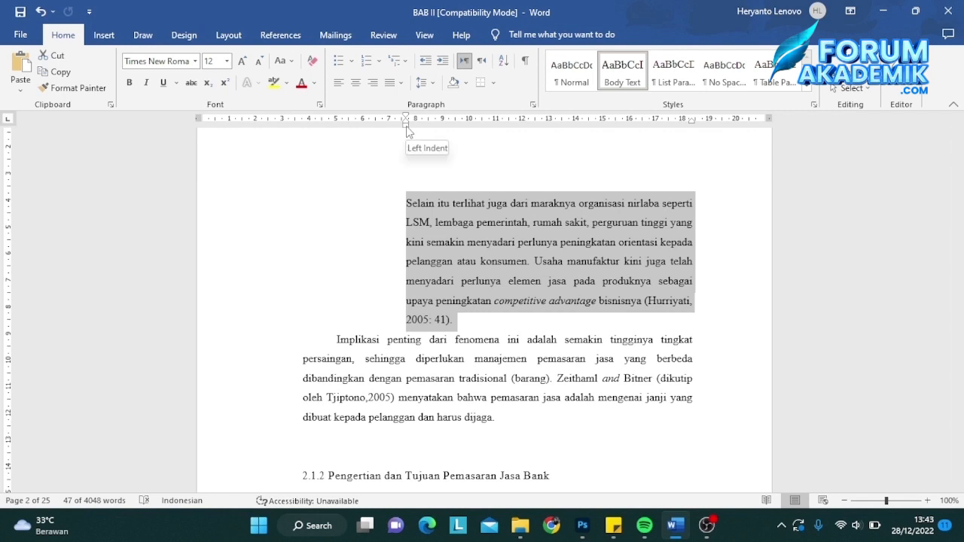
{"action": "left_click_drag", "start_coordinate": [408, 132], "coordinate": [306, 128]}
{"action": "left_click", "coordinate": [404, 242]}
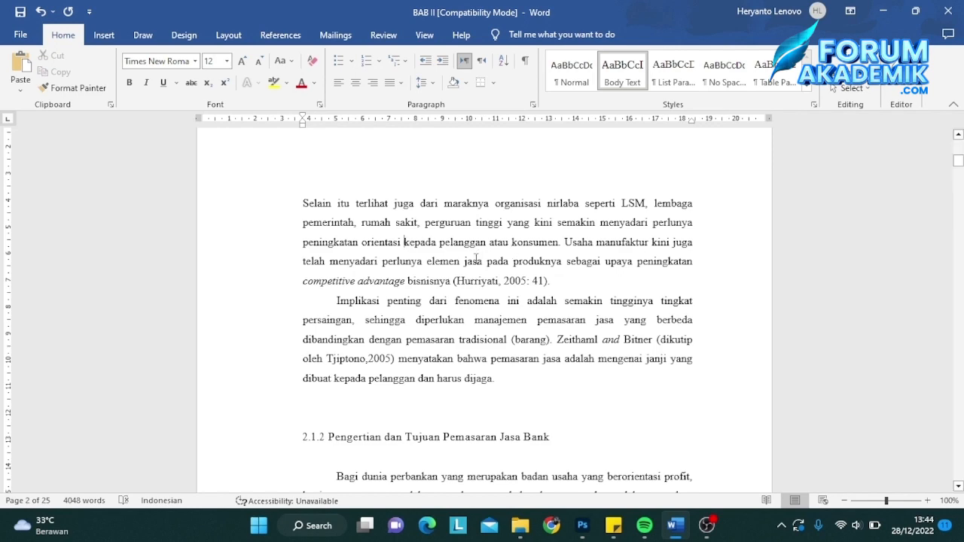
Step: Return to section 2.1.1 on page 1, create a new blank document and close it
{"action": "scroll", "coordinate": [520, 256], "scroll_direction": "up", "scroll_amount": 10}
{"action": "scroll", "coordinate": [609, 258], "scroll_direction": "up", "scroll_amount": 5}
{"action": "scroll", "coordinate": [550, 258], "scroll_direction": "down", "scroll_amount": 3}
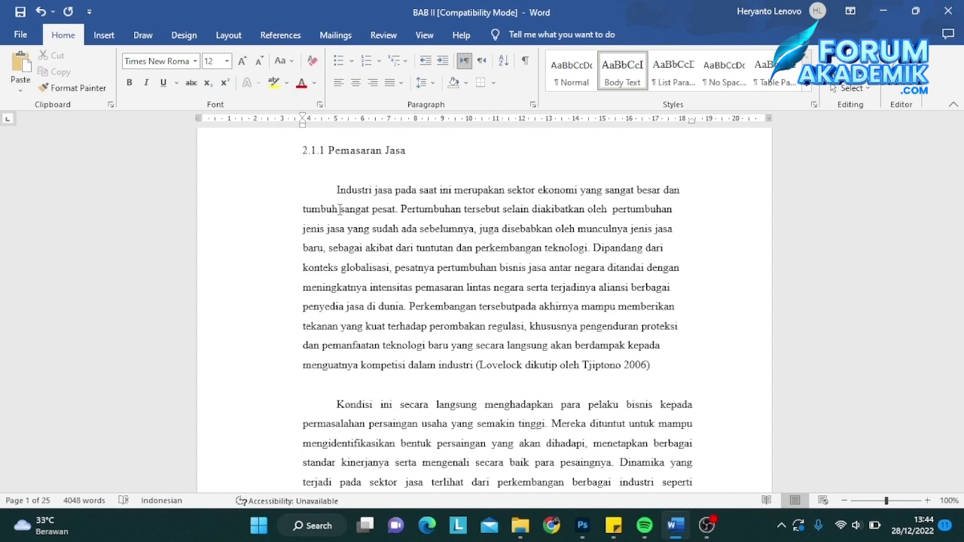
{"action": "key", "text": "ctrl+s"}
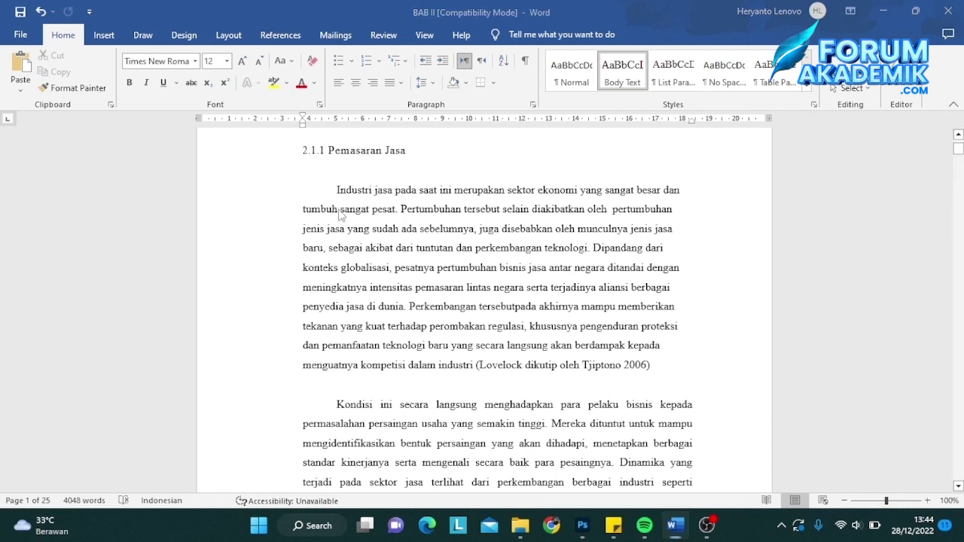
{"action": "key", "text": "ctrl+n"}
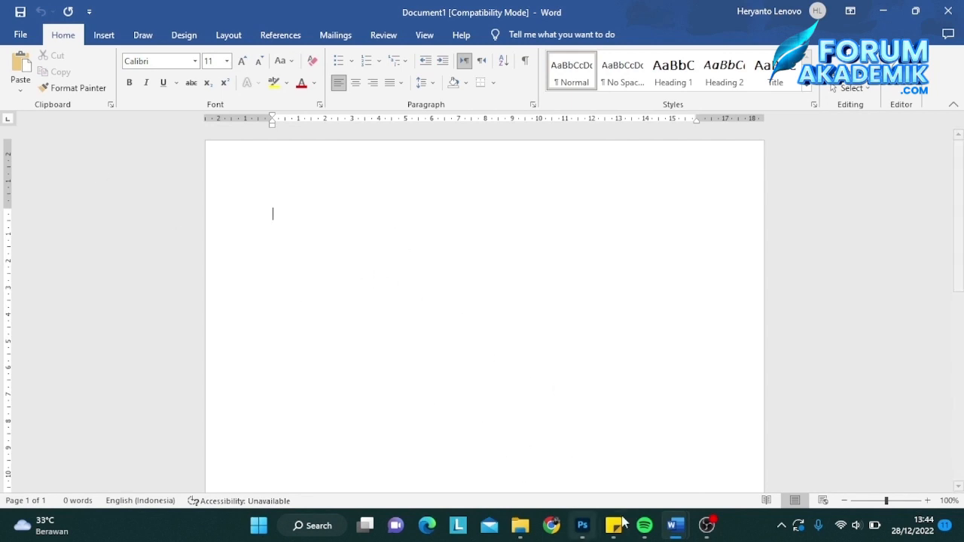
{"action": "left_click", "coordinate": [948, 11]}
Step: Create a document from the Blank document template and close it, and repeat with one more new blank document
{"action": "left_click", "coordinate": [21, 35]}
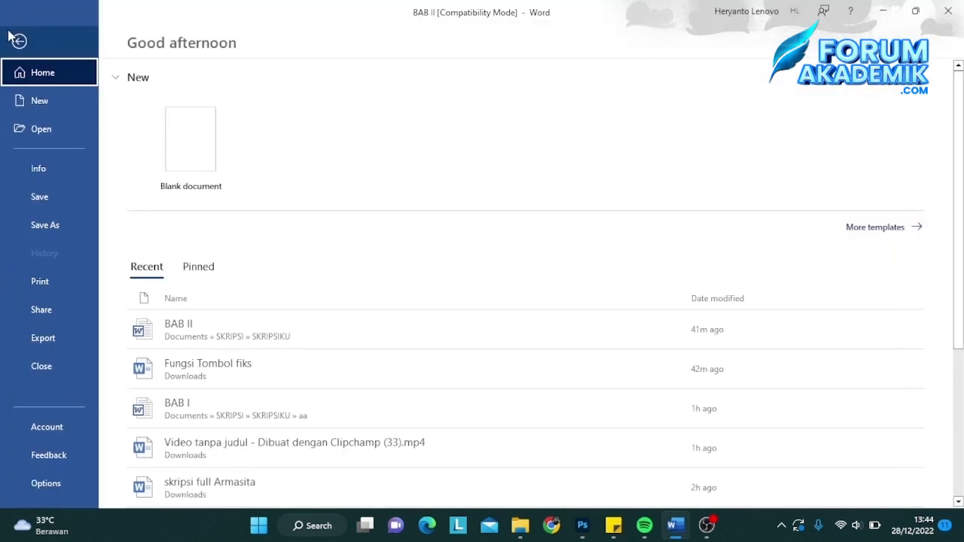
{"action": "left_click", "coordinate": [45, 103]}
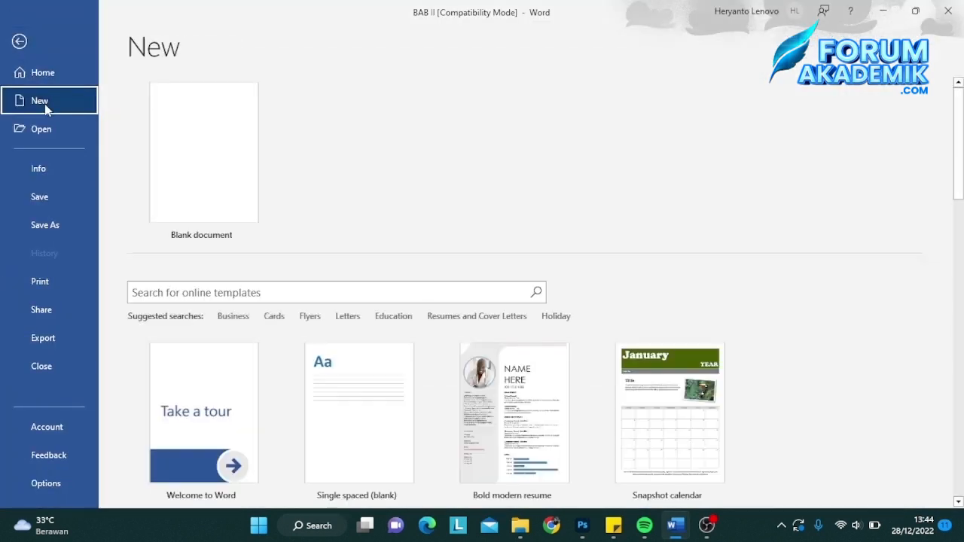
{"action": "left_click", "coordinate": [186, 184]}
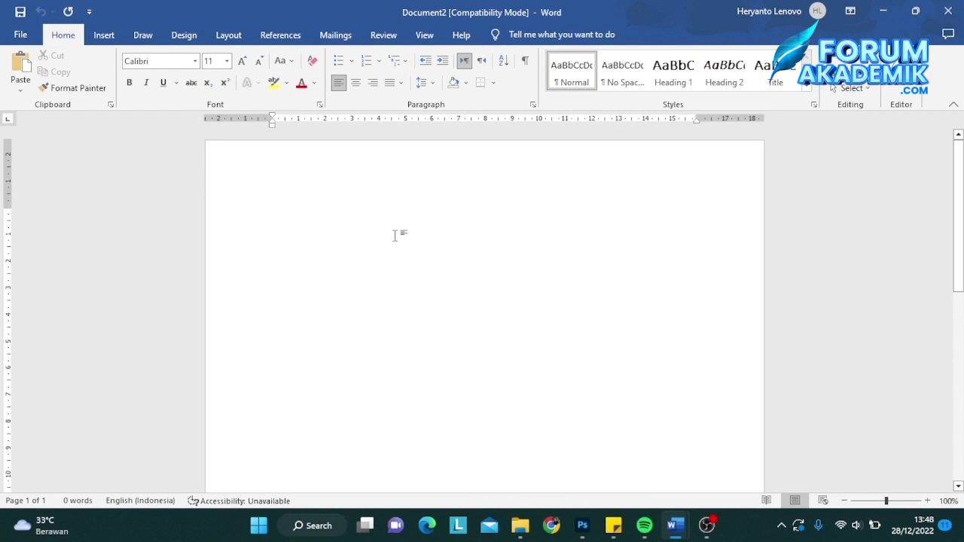
{"action": "left_click", "coordinate": [949, 11]}
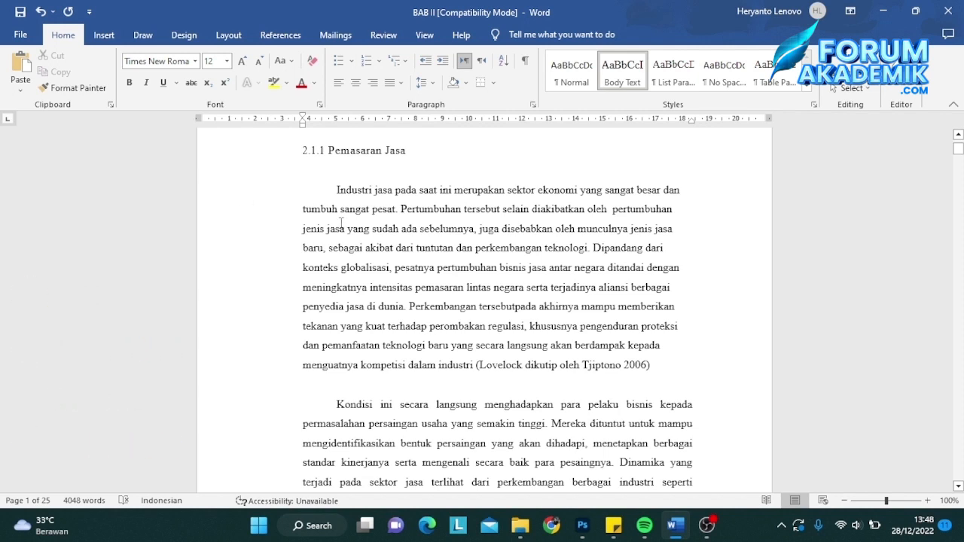
{"action": "key", "text": "ctrl+n"}
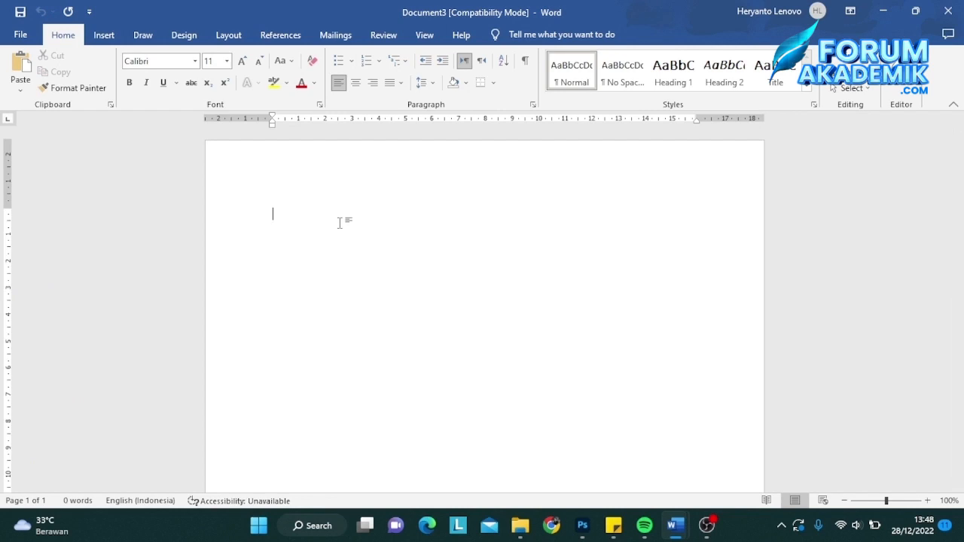
{"action": "left_click", "coordinate": [933, 11]}
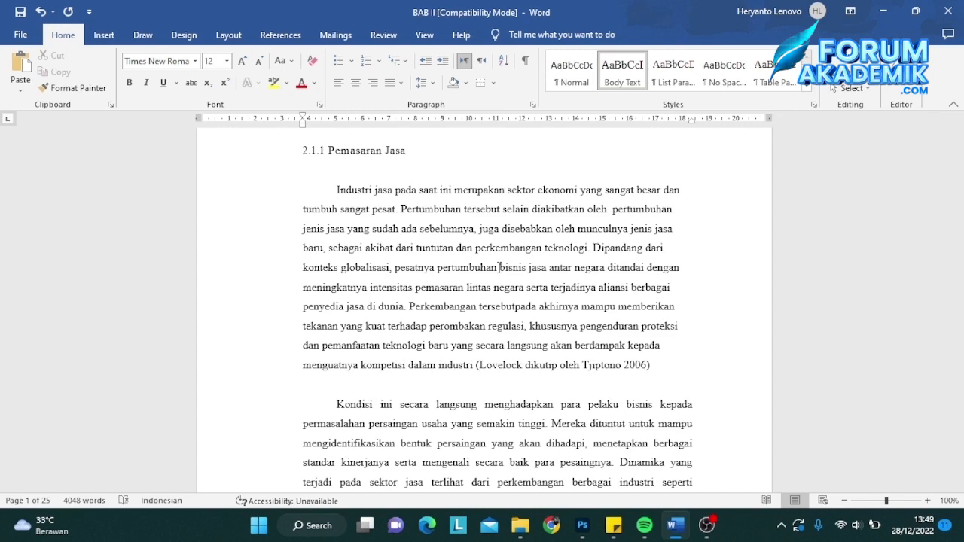
Step: Browse for a file to open in the SKRIPSIKU folder, cancel the selection and return to the chapter
{"action": "scroll", "coordinate": [499, 267], "scroll_direction": "up", "scroll_amount": 3}
{"action": "scroll", "coordinate": [462, 312], "scroll_direction": "down", "scroll_amount": 2}
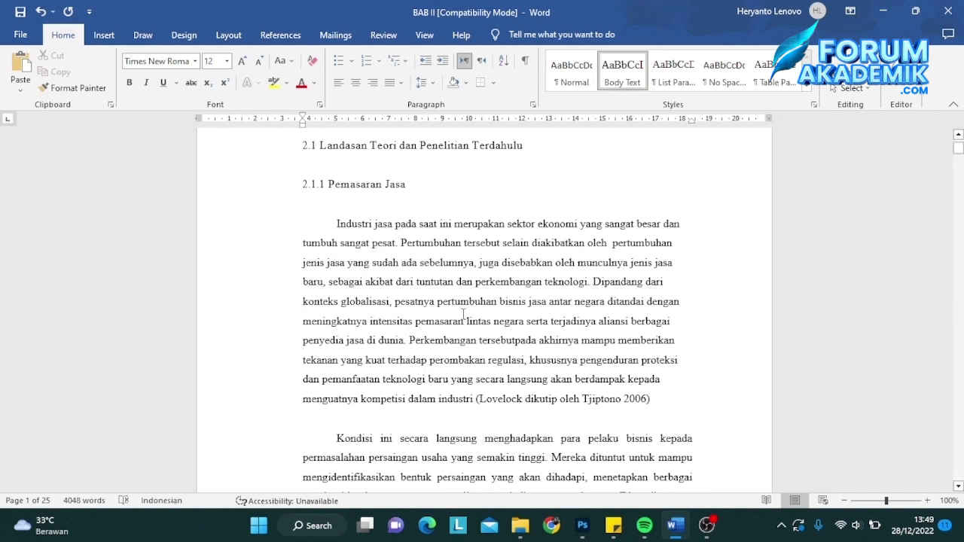
{"action": "left_click", "coordinate": [331, 222]}
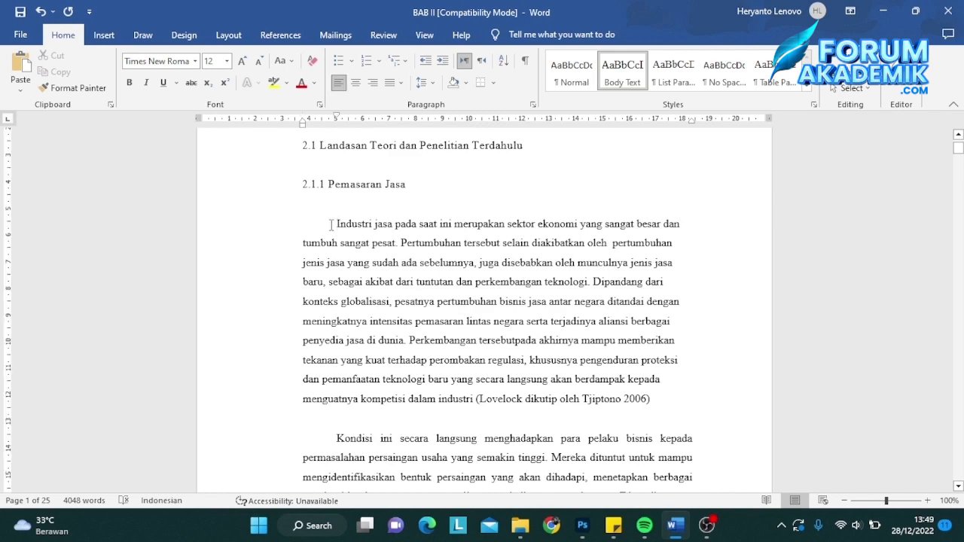
{"action": "key", "text": "ctrl+o"}
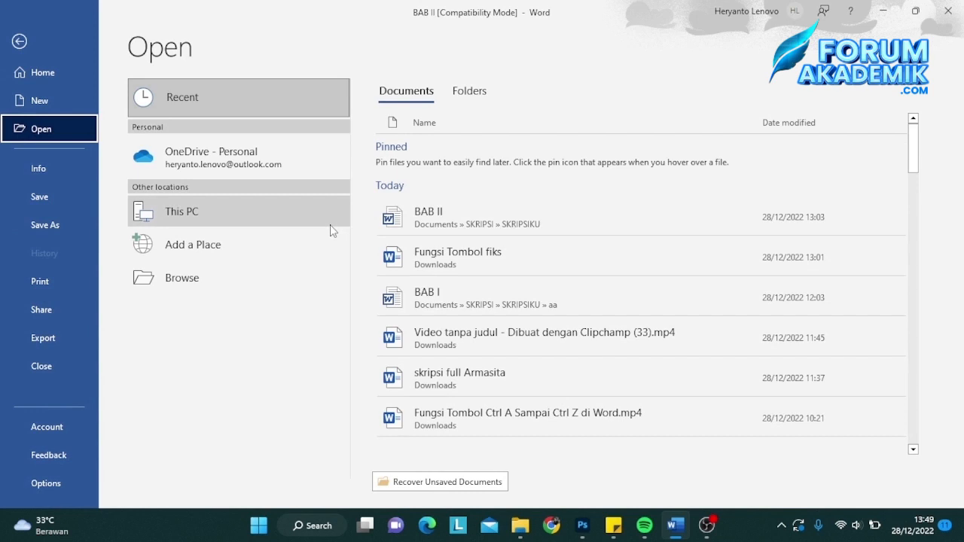
{"action": "left_click", "coordinate": [190, 278]}
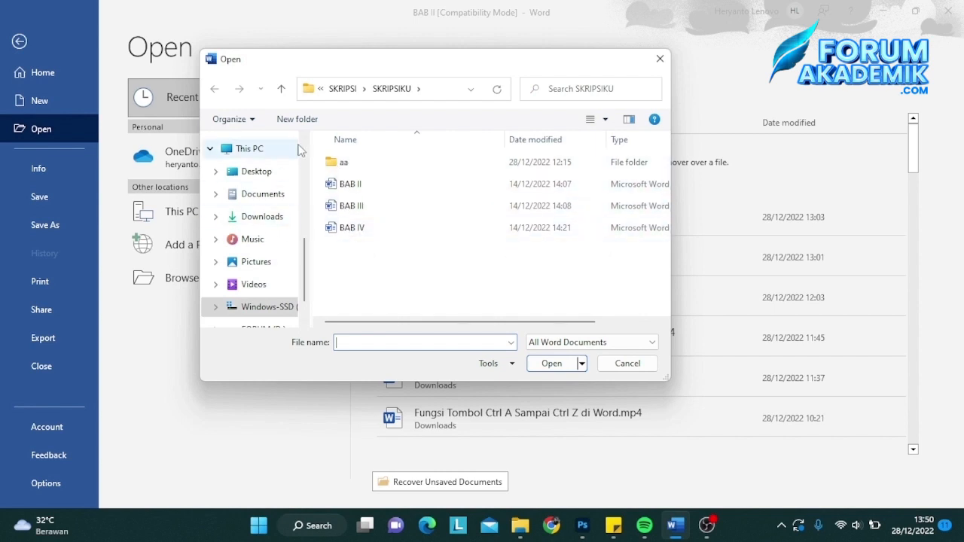
{"action": "left_click", "coordinate": [659, 58]}
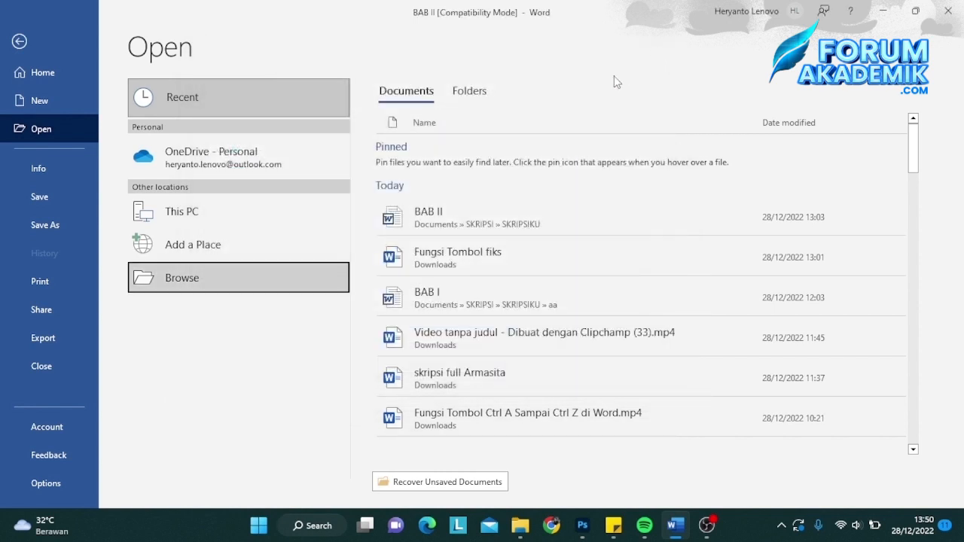
{"action": "left_click", "coordinate": [20, 42]}
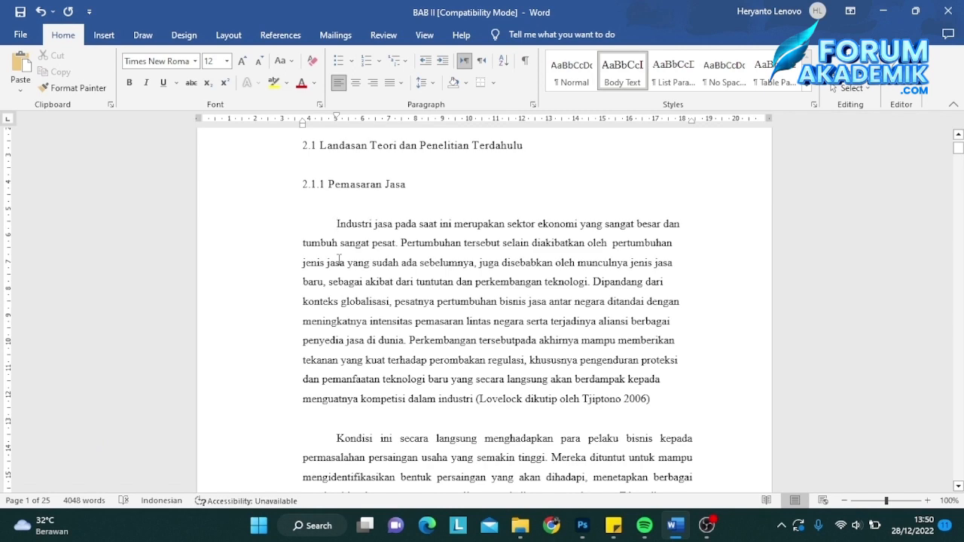
Step: View the print settings and preview for the chapter and return to the document without printing
{"action": "key", "text": "ctrl+p"}
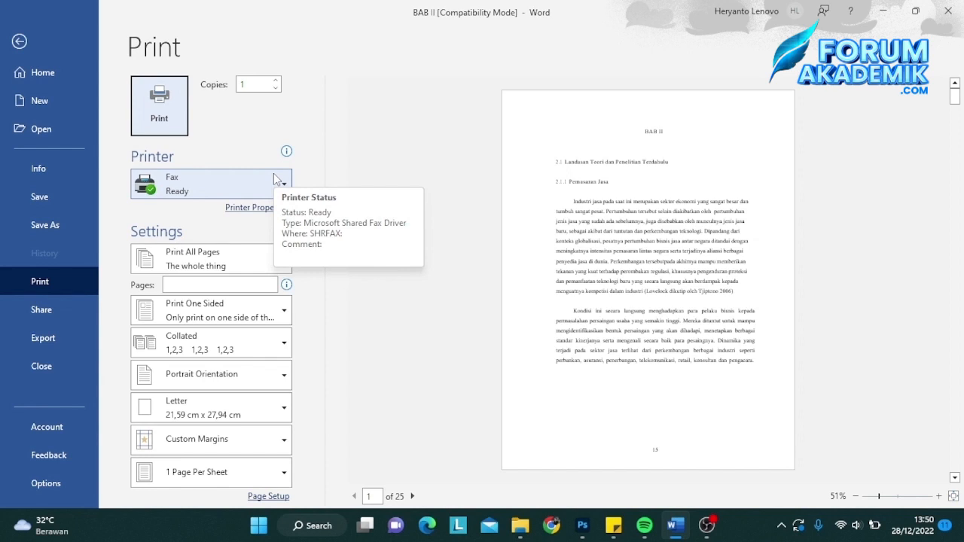
{"action": "left_click", "coordinate": [20, 42]}
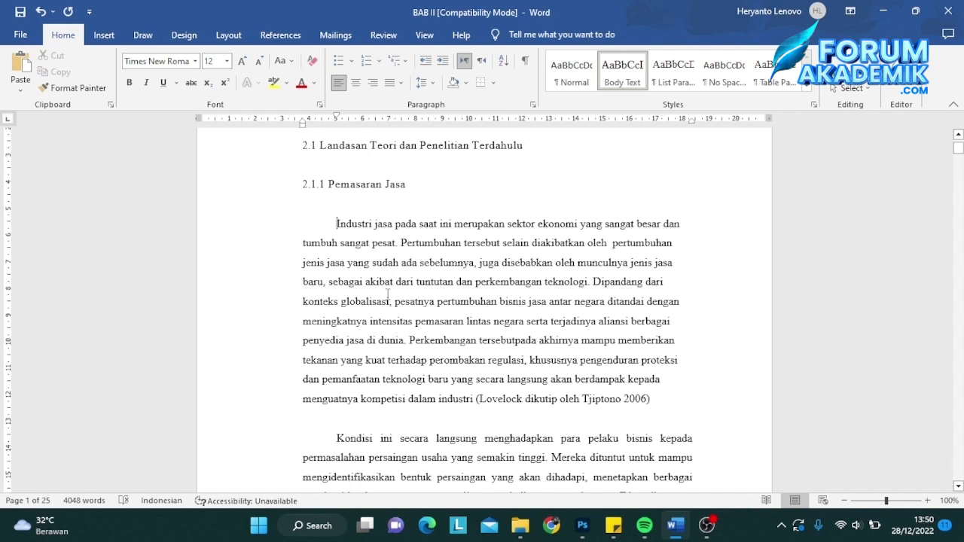
Step: Add empty lines after the H2 hypothesis at the end of the document, down to the foot of page 39
{"action": "scroll", "coordinate": [564, 333], "scroll_direction": "down", "scroll_amount": 10}
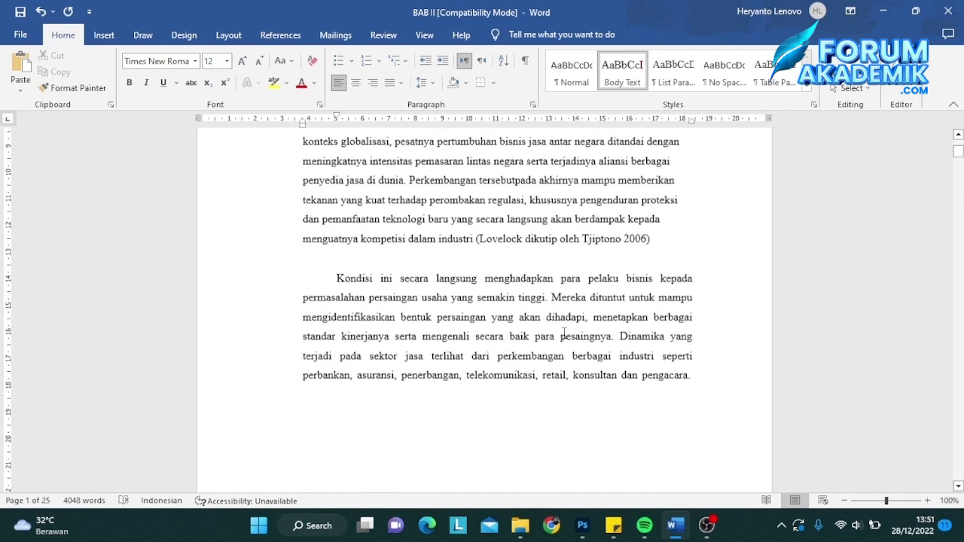
{"action": "scroll", "coordinate": [564, 333], "scroll_direction": "down", "scroll_amount": 10}
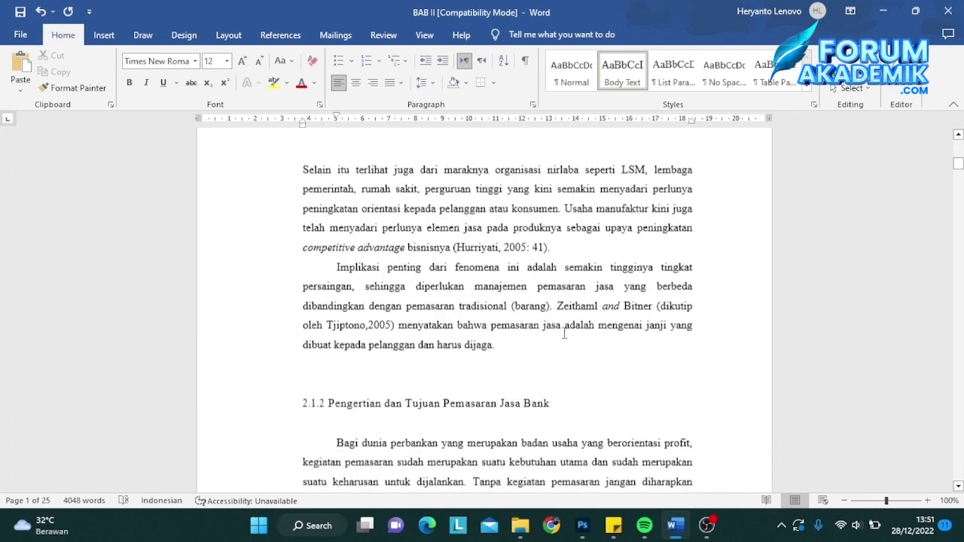
{"action": "scroll", "coordinate": [595, 329], "scroll_direction": "down", "scroll_amount": 4}
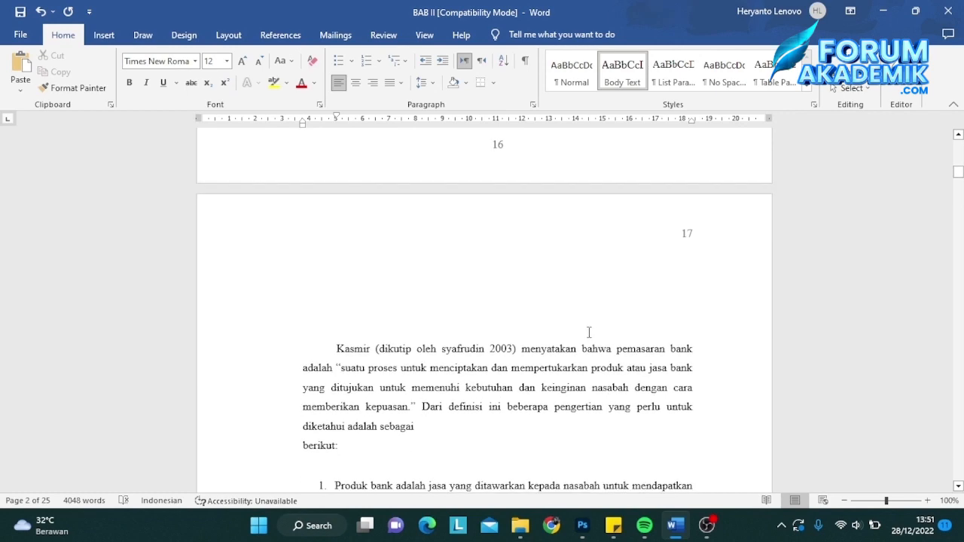
{"action": "left_click_drag", "start_coordinate": [958, 172], "coordinate": [958, 477]}
{"action": "scroll", "coordinate": [357, 297], "scroll_direction": "up", "scroll_amount": 4}
{"action": "left_click", "coordinate": [550, 296]}
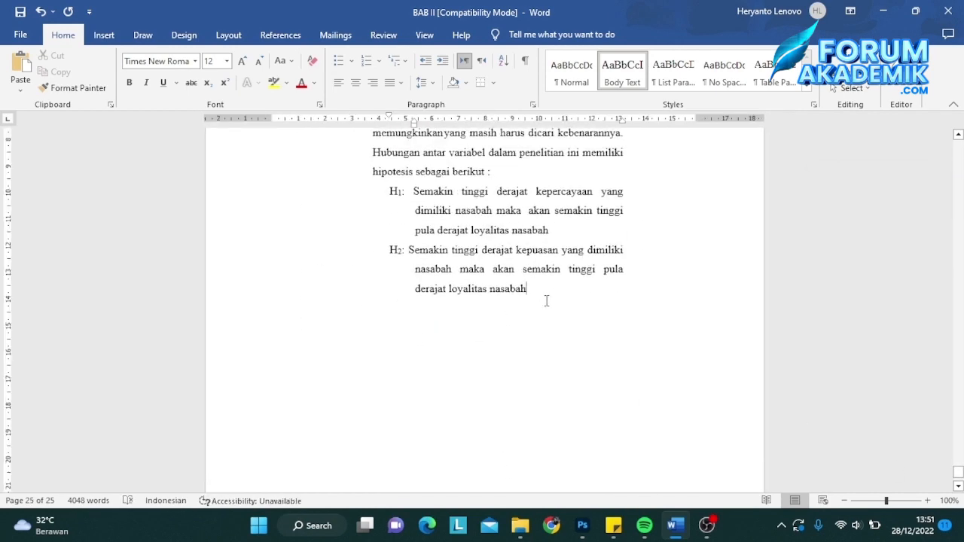
{"action": "key", "text": "Return"}
{"action": "key", "text": "Return"}
{"action": "key", "text": "Return"}
{"action": "key", "text": "Return"}
{"action": "key", "text": "Return"}
{"action": "key", "text": "Return"}
{"action": "key", "text": "Return"}
{"action": "key", "text": "Return"}
{"action": "key", "text": "Return"}
{"action": "key", "text": "Return"}
{"action": "key", "text": "Return"}
{"action": "key", "text": "Return"}
{"action": "key", "text": "Return"}
{"action": "key", "text": "Return"}
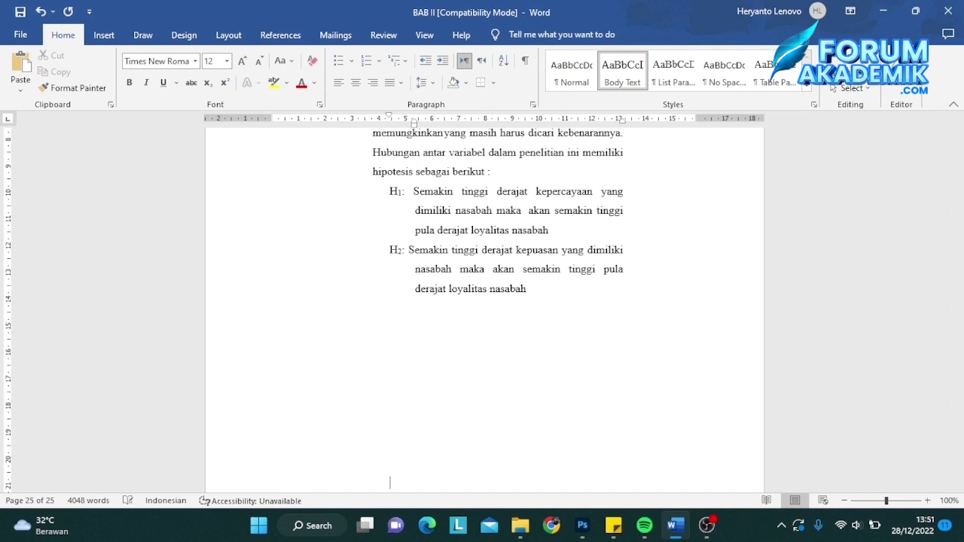
{"action": "key", "text": "BackSpace"}
{"action": "key", "text": "BackSpace"}
{"action": "key", "text": "BackSpace"}
{"action": "key", "text": "BackSpace"}
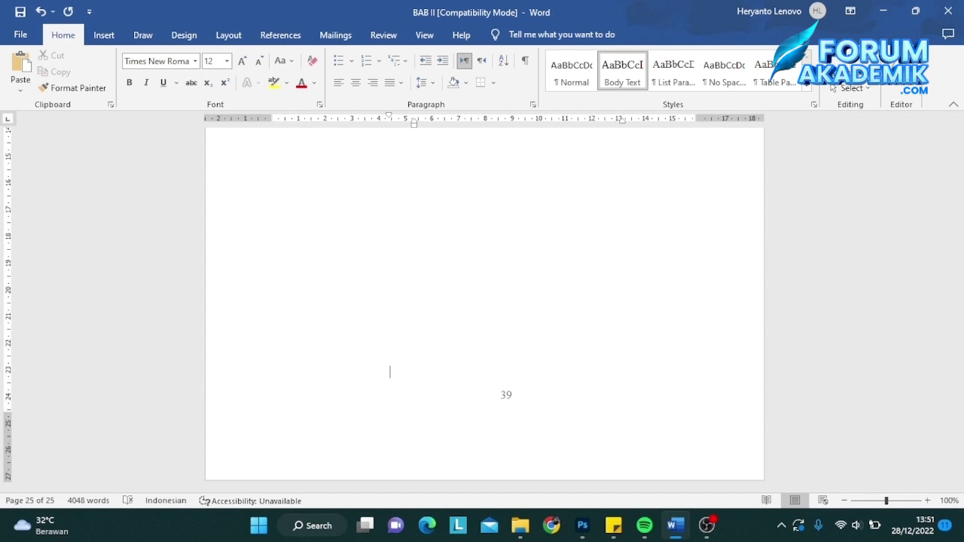
Step: Remove some of the empty lines added after the H2 hypothesis at the end of the chapter
{"action": "key", "text": "BackSpace"}
{"action": "key", "text": "BackSpace"}
{"action": "key", "text": "BackSpace"}
{"action": "key", "text": "BackSpace"}
Step: Create a new blank document and enter a five-item numbered list: Hgjkgkjbjnk, Hgkjblnl, Hghjgjhk, Ngfghcgfxgf and gfjhvikkk
{"action": "key", "text": "ctrl+n"}
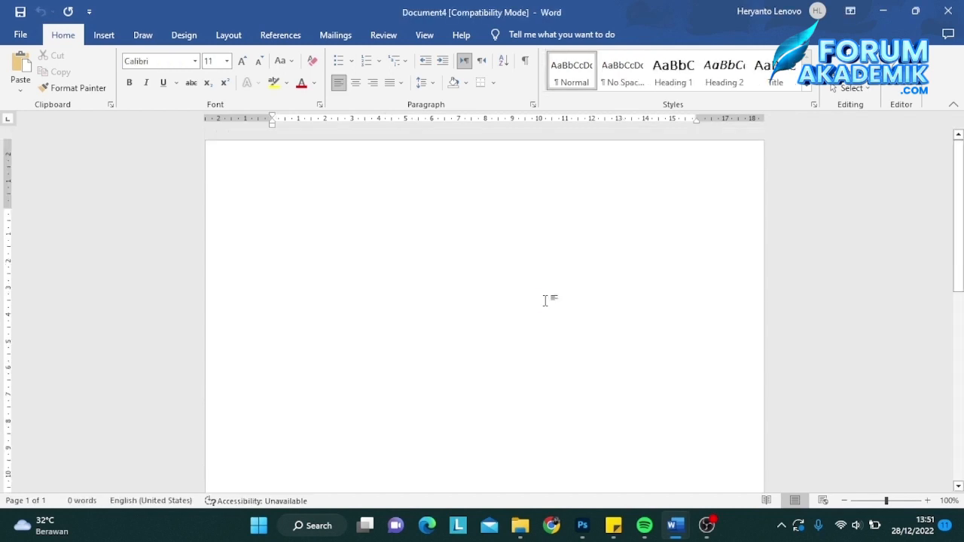
{"action": "type", "text": "1. "}
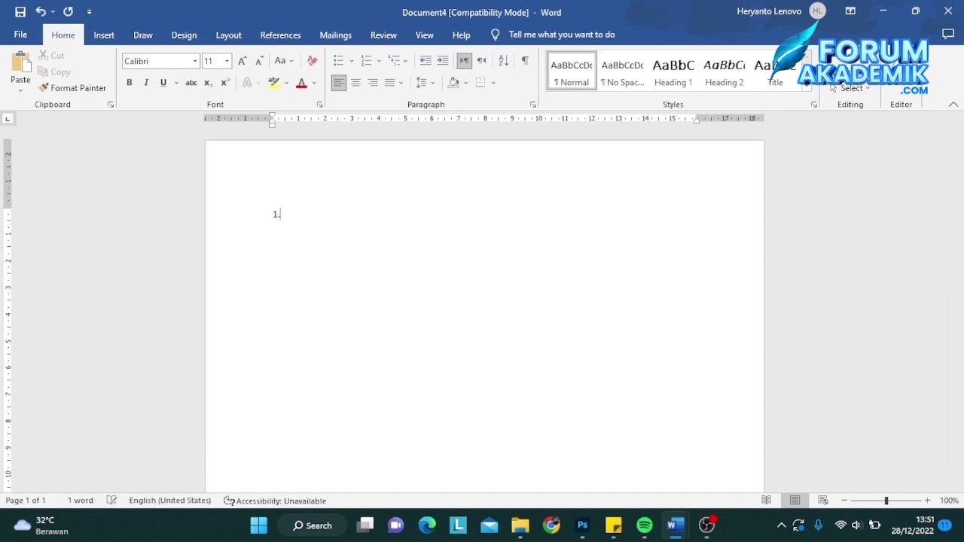
{"action": "type", "text": "hgjkgkjbjnk"}
{"action": "key", "text": "Return"}
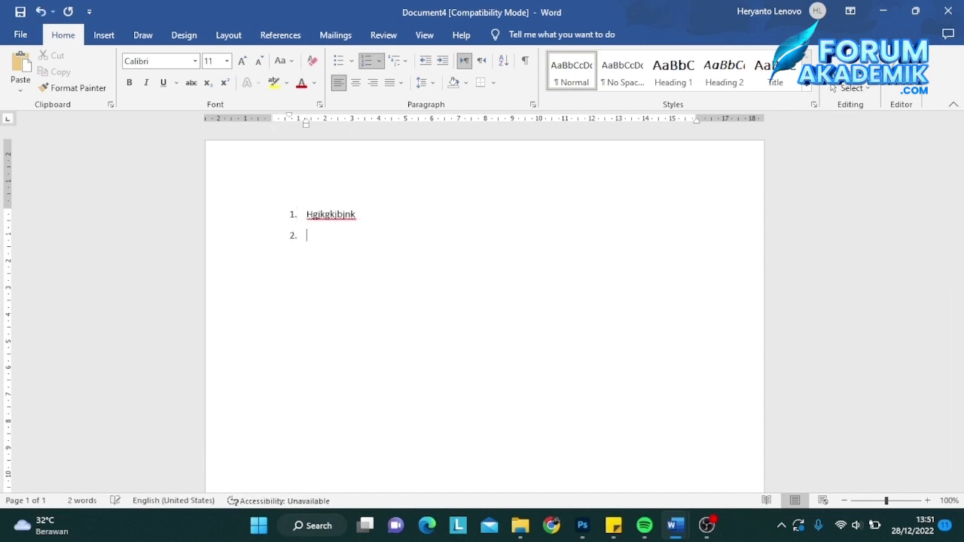
{"action": "type", "text": "hgkjblnl"}
{"action": "key", "text": "Return"}
{"action": "type", "text": "hghjgjhk"}
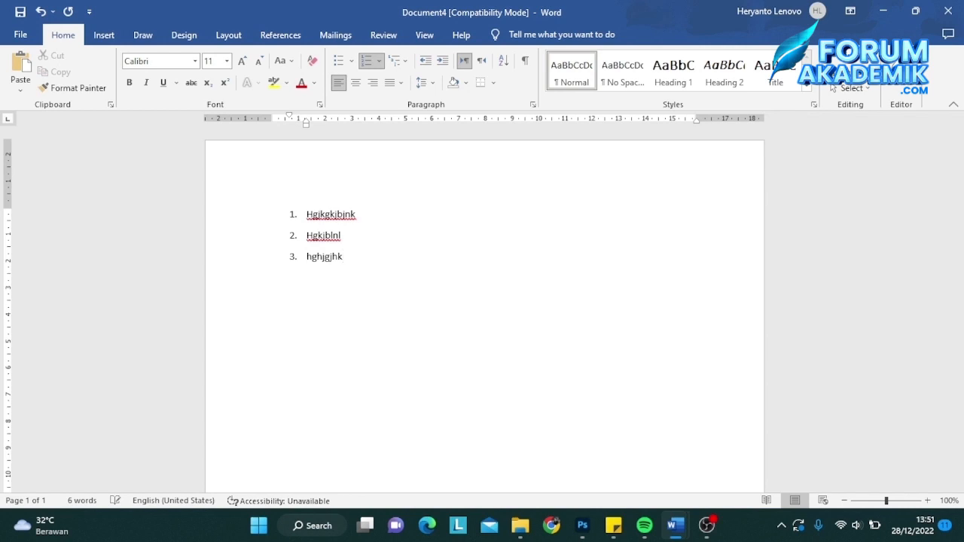
{"action": "key", "text": "Return"}
{"action": "type", "text": "ngfghcgfxgf"}
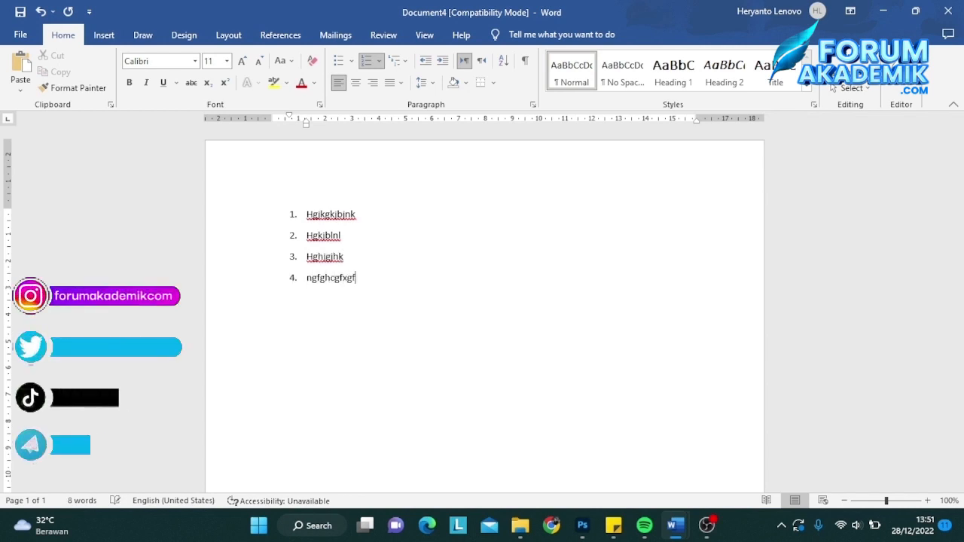
{"action": "key", "text": "Return"}
{"action": "type", "text": "gfjhvikkk"}
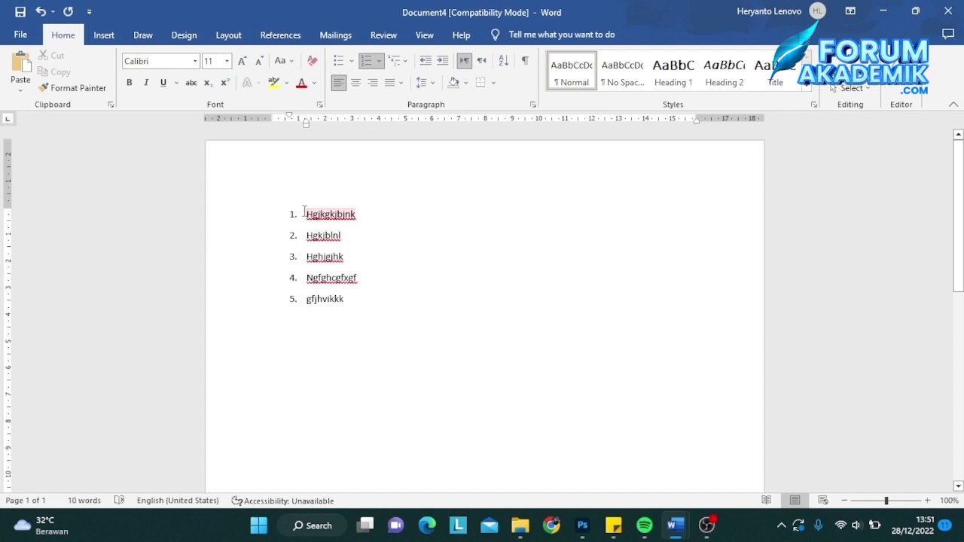
Step: Apply the Normal style to the first three list items and close the document without saving
{"action": "left_click_drag", "start_coordinate": [307, 214], "coordinate": [356, 257]}
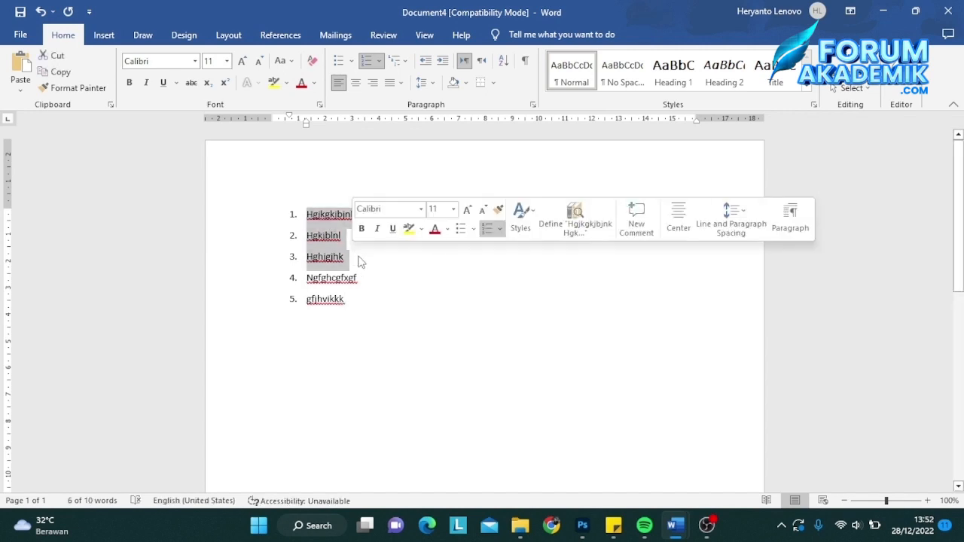
{"action": "key", "text": "ctrl+shift+n"}
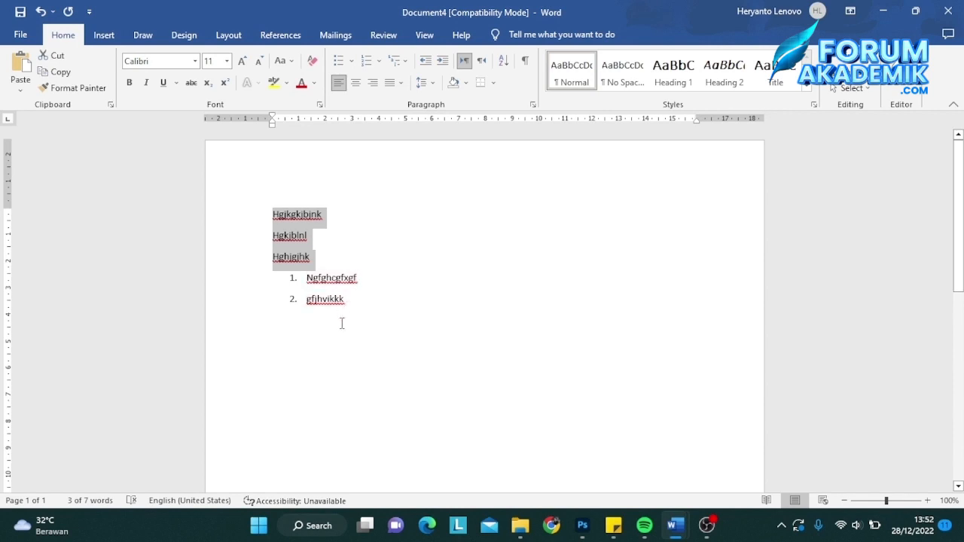
{"action": "scroll", "coordinate": [414, 332], "scroll_direction": "down", "scroll_amount": 1}
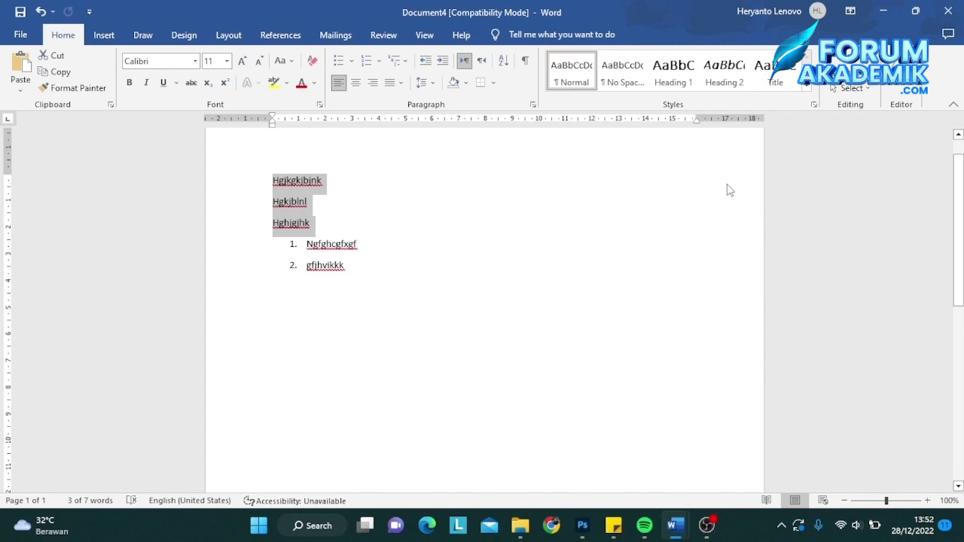
{"action": "left_click", "coordinate": [950, 13]}
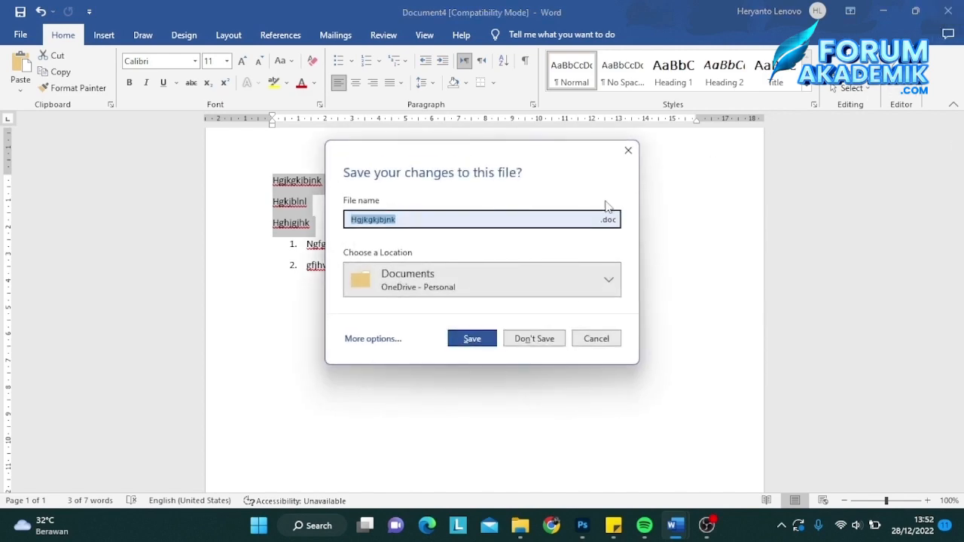
{"action": "left_click", "coordinate": [536, 338]}
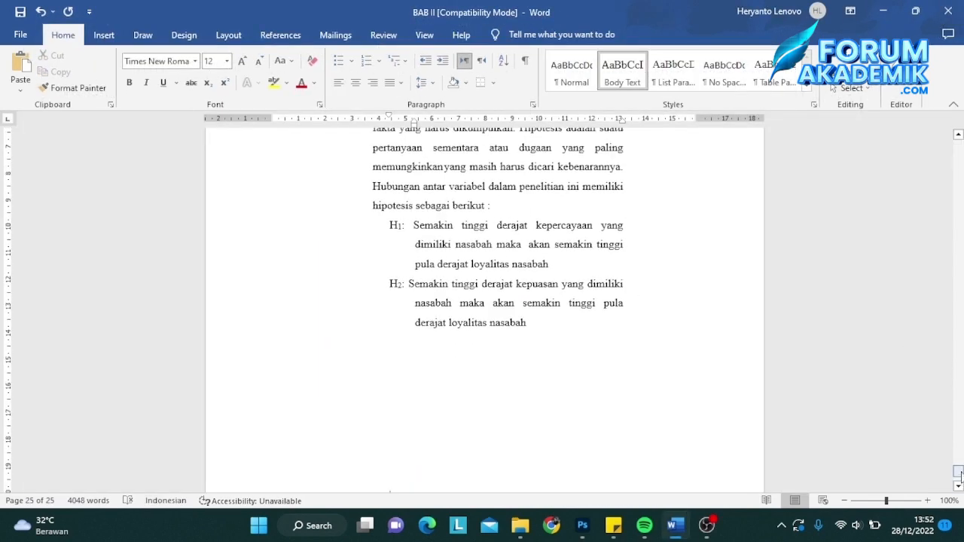
Step: Right-align the first paragraph under 2.1.1 Pemasaran Jasa in the chapter
{"action": "left_click_drag", "start_coordinate": [958, 471], "coordinate": [959, 138]}
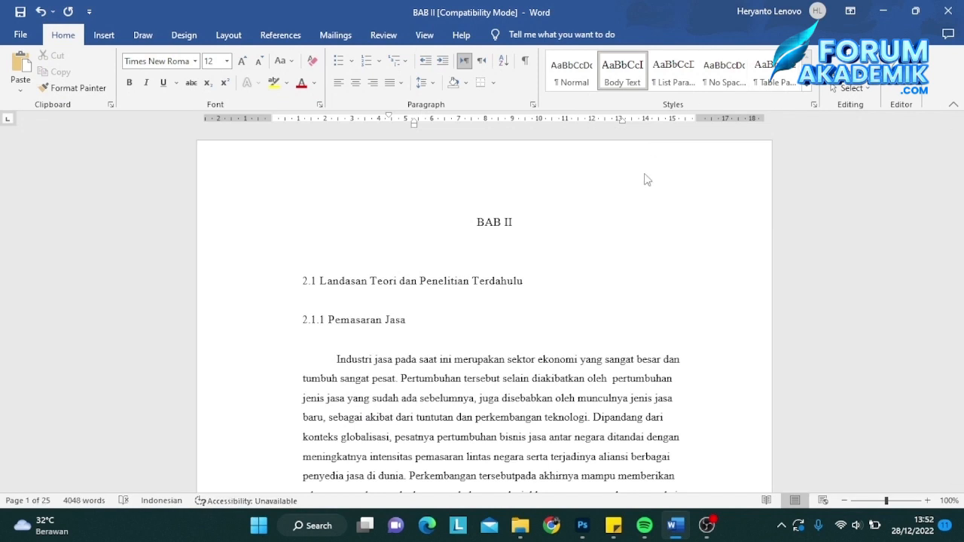
{"action": "scroll", "coordinate": [646, 178], "scroll_direction": "down", "scroll_amount": 3}
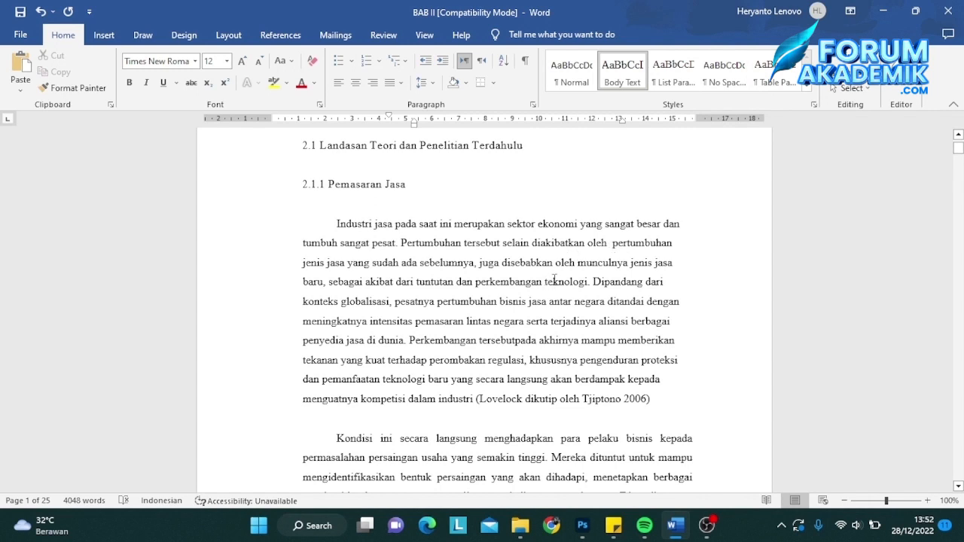
{"action": "left_click_drag", "start_coordinate": [335, 223], "coordinate": [674, 398]}
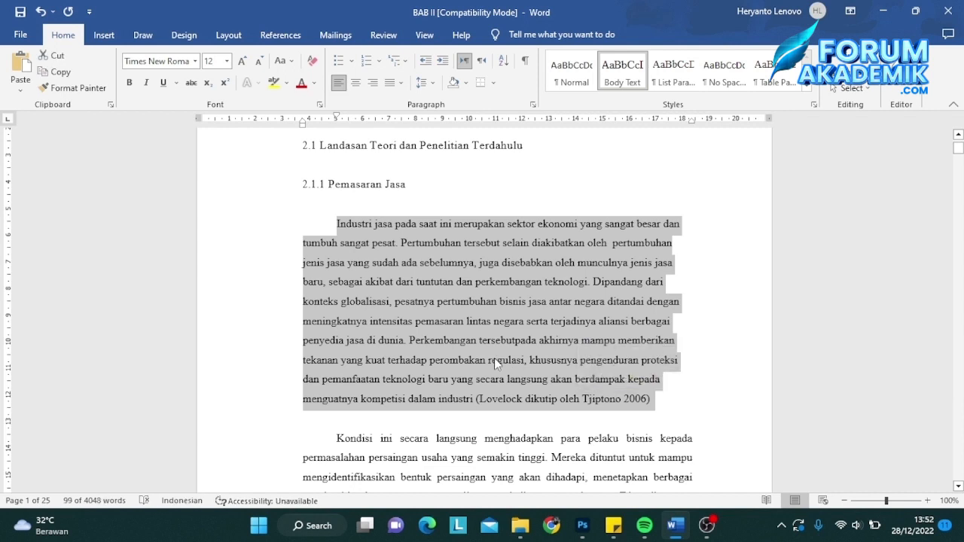
{"action": "key", "text": "ctrl+r"}
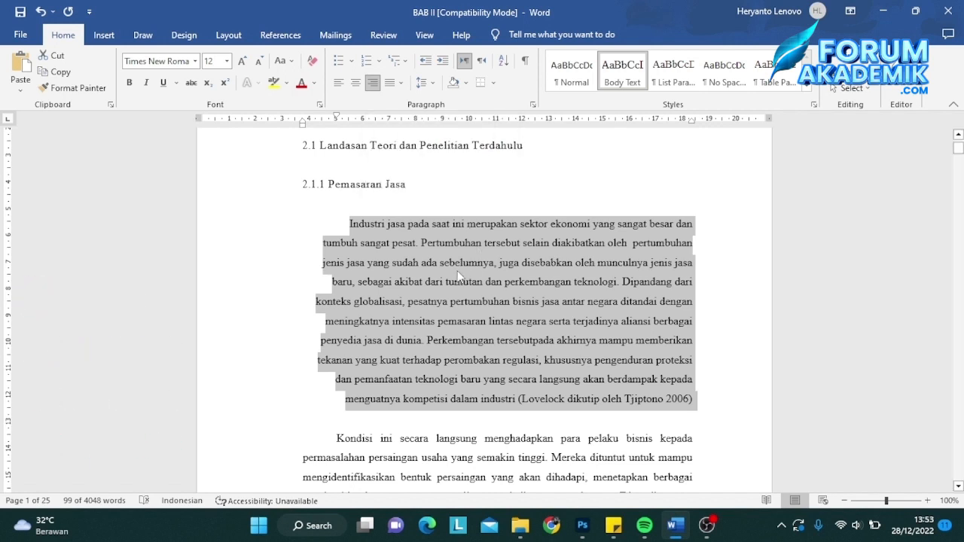
Step: Set the selected paragraph's alignment to centered, right and justified in turn, and finish with left alignment
{"action": "left_click", "coordinate": [357, 83]}
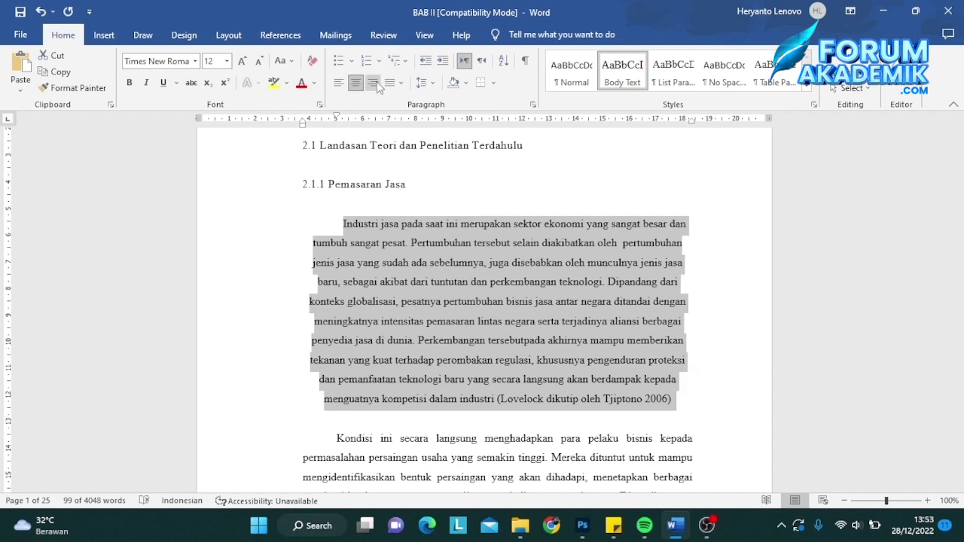
{"action": "left_click", "coordinate": [375, 83]}
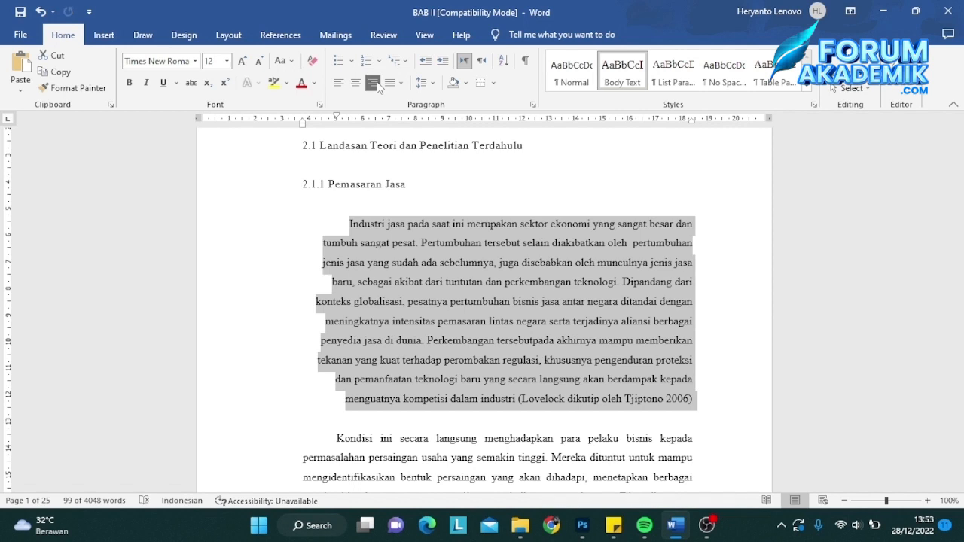
{"action": "left_click", "coordinate": [389, 86]}
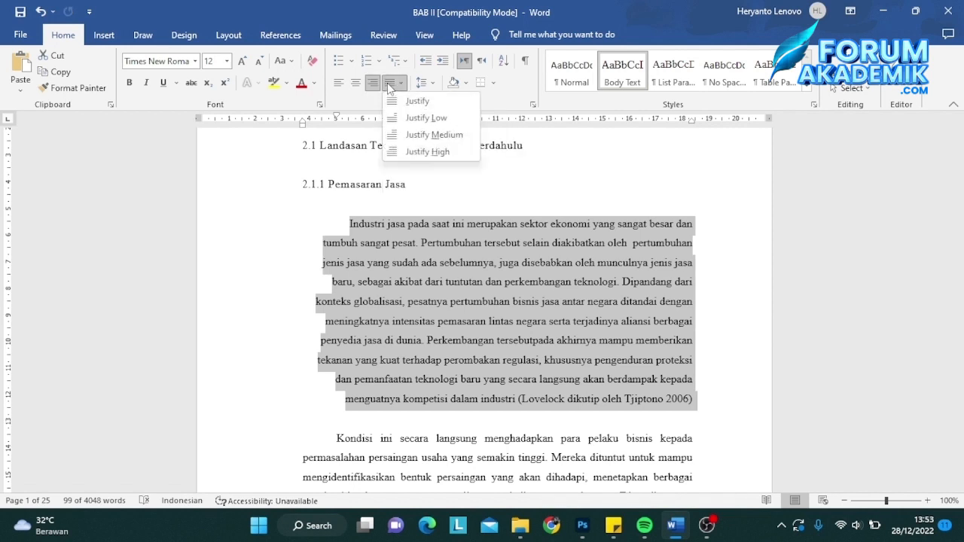
{"action": "left_click", "coordinate": [392, 96]}
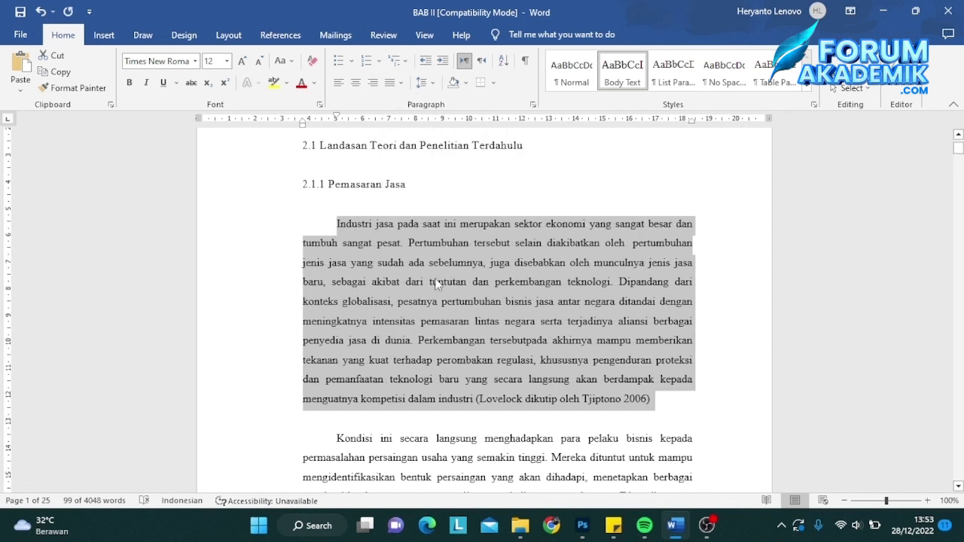
{"action": "left_click", "coordinate": [339, 82]}
{"action": "left_click", "coordinate": [444, 321]}
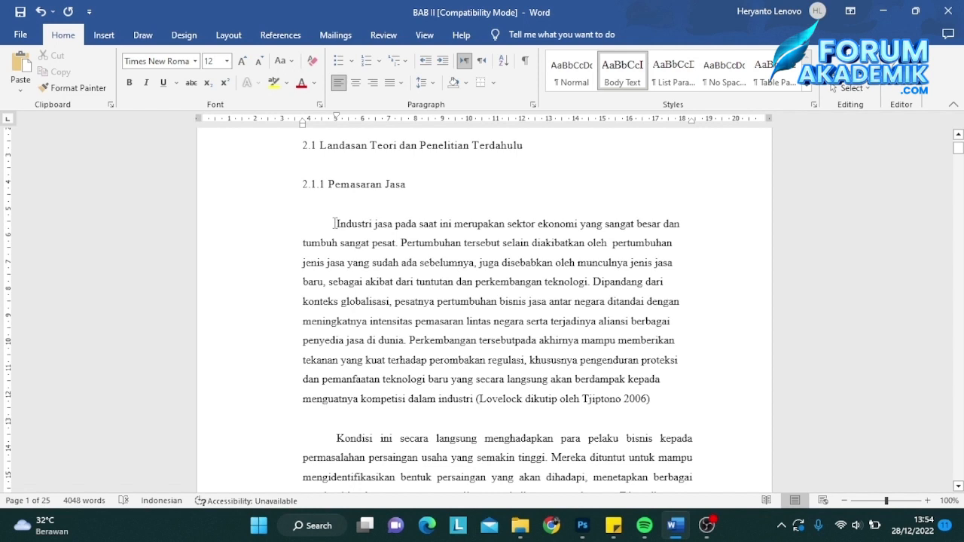
Step: Create a new blank document with one line of random letters and save it in the computer's Documents folder
{"action": "key", "text": "ctrl+n"}
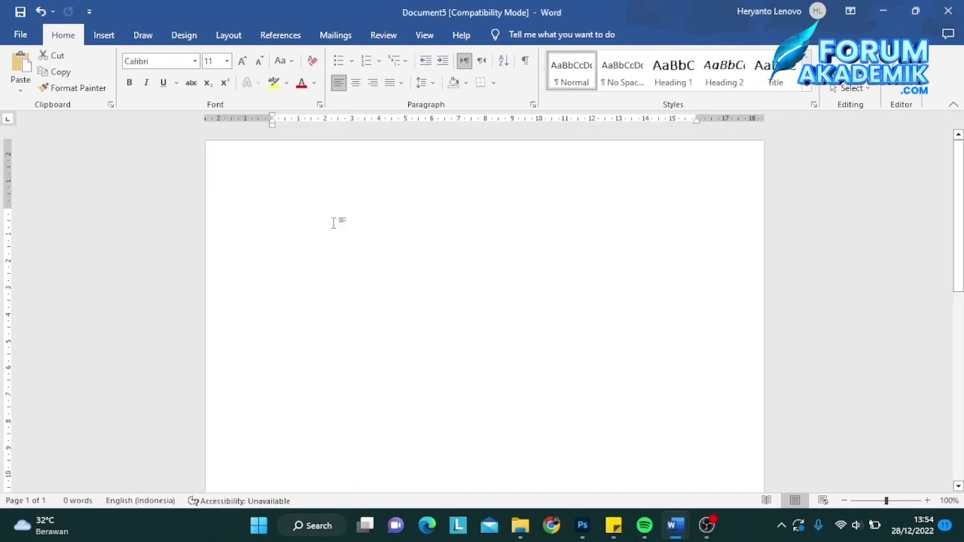
{"action": "type", "text": "g"}
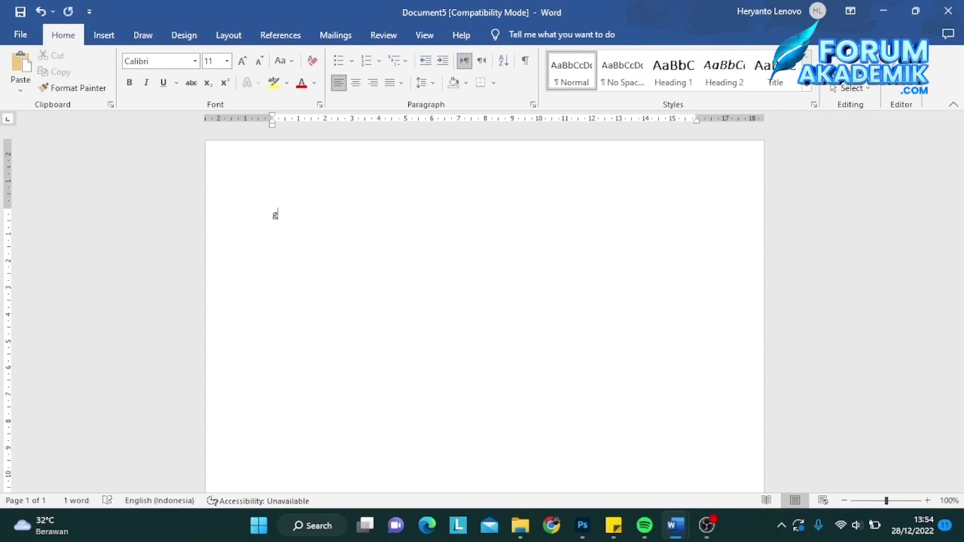
{"action": "type", "text": "hjfjhfkjghjghjgjgjkbjkbjkb"}
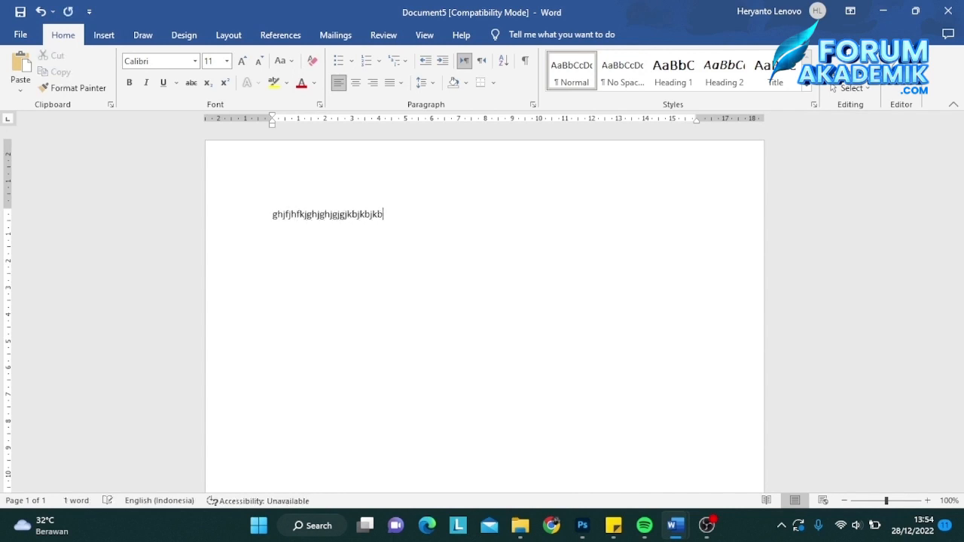
{"action": "type", "text": "jkbjkbjkbjbjbjbjbjb"}
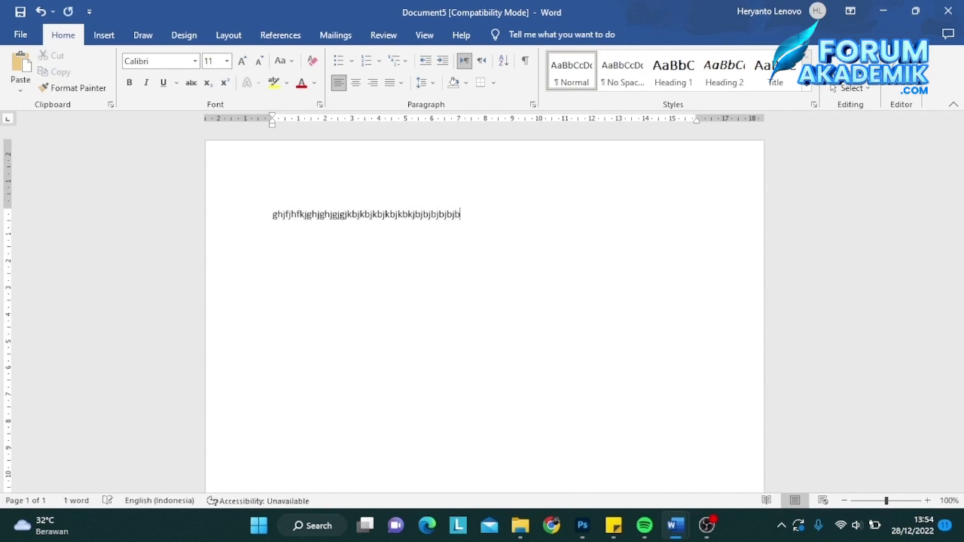
{"action": "type", "text": "j"}
{"action": "key", "text": "ctrl+s"}
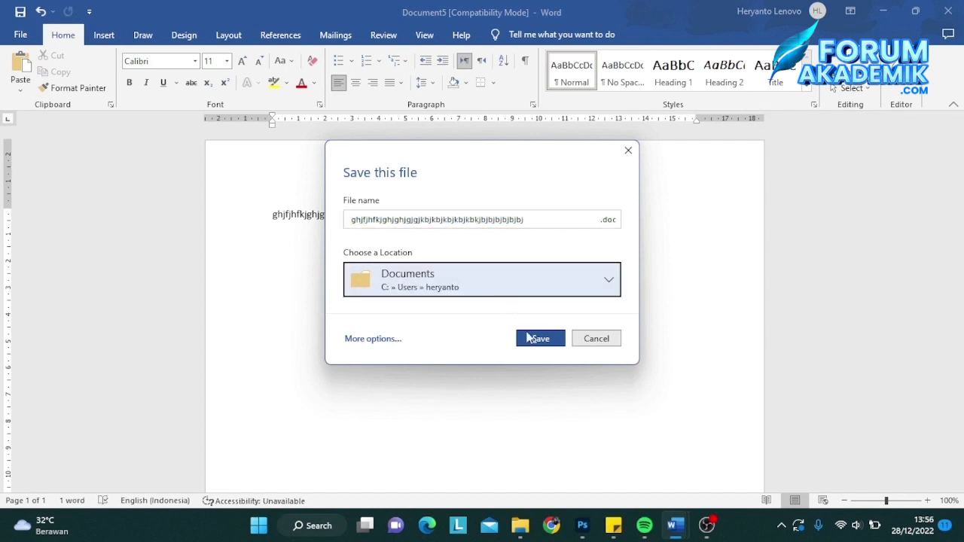
{"action": "left_click", "coordinate": [529, 338]}
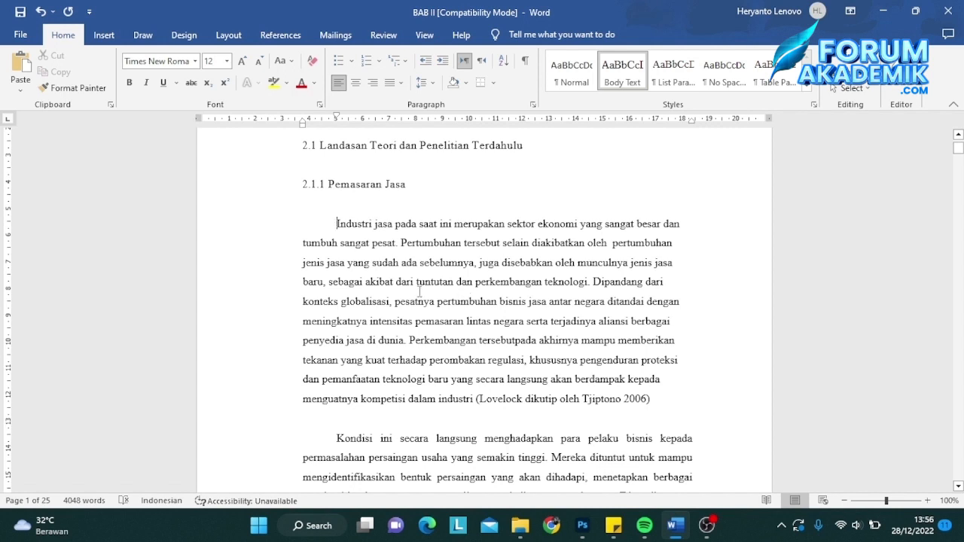
Step: Apply a hanging indent to the first paragraph under 2.1.1 and increase it repeatedly to about the 10 mark on the ruler
{"action": "left_click_drag", "start_coordinate": [333, 223], "coordinate": [656, 394]}
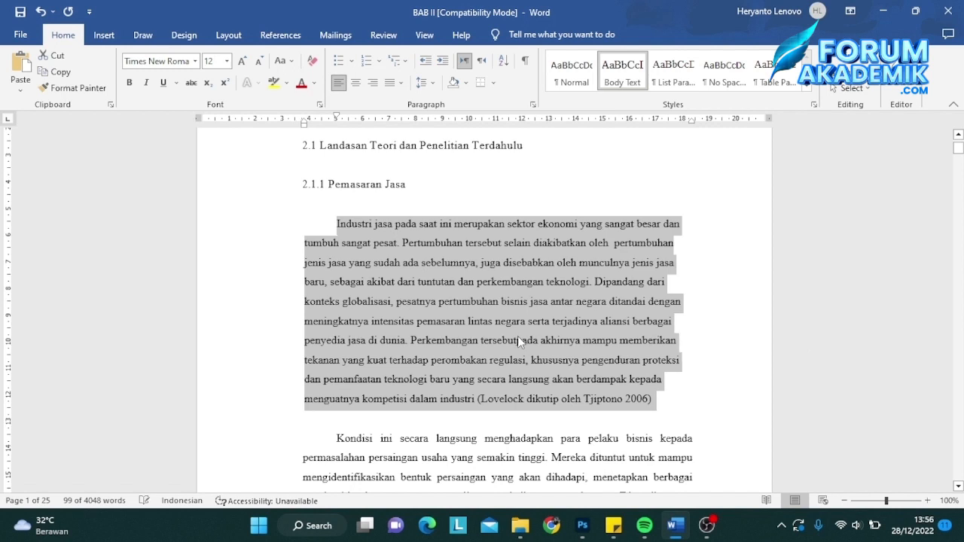
{"action": "key", "text": "ctrl+t"}
{"action": "key", "text": "ctrl+t"}
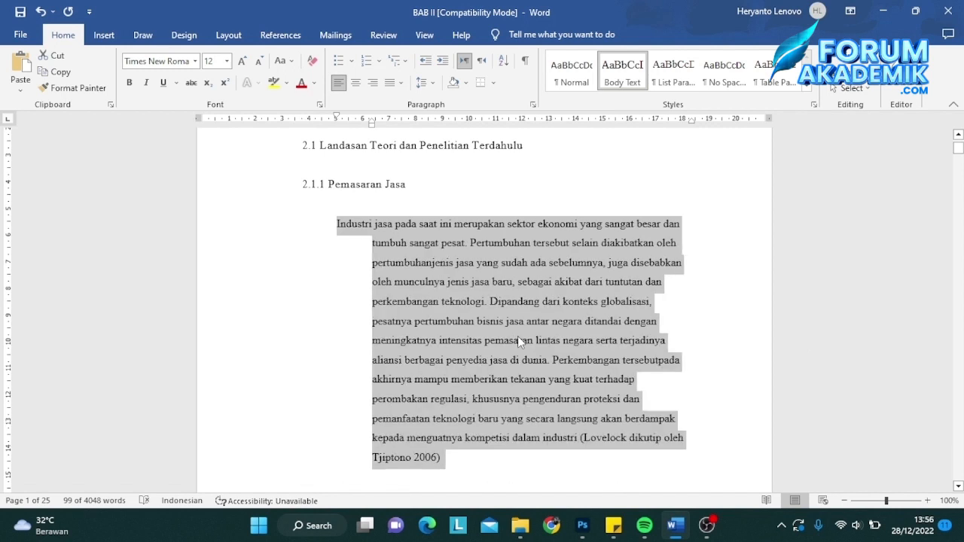
{"action": "key", "text": "ctrl+t"}
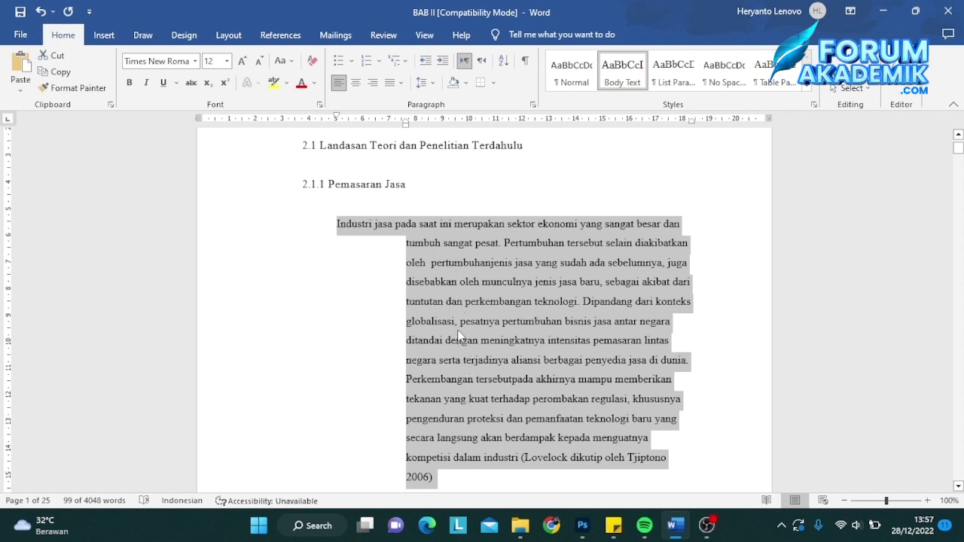
{"action": "key", "text": "ctrl+t"}
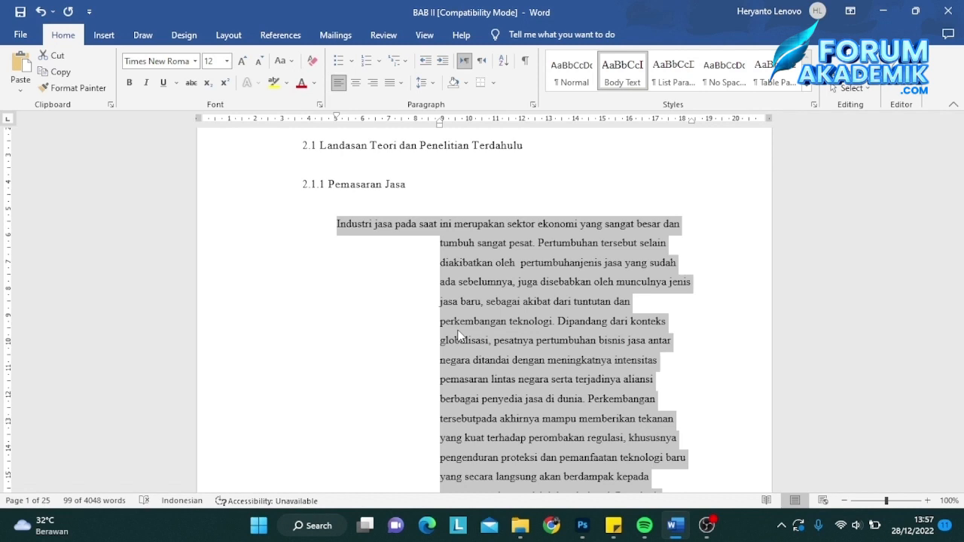
{"action": "key", "text": "ctrl+t"}
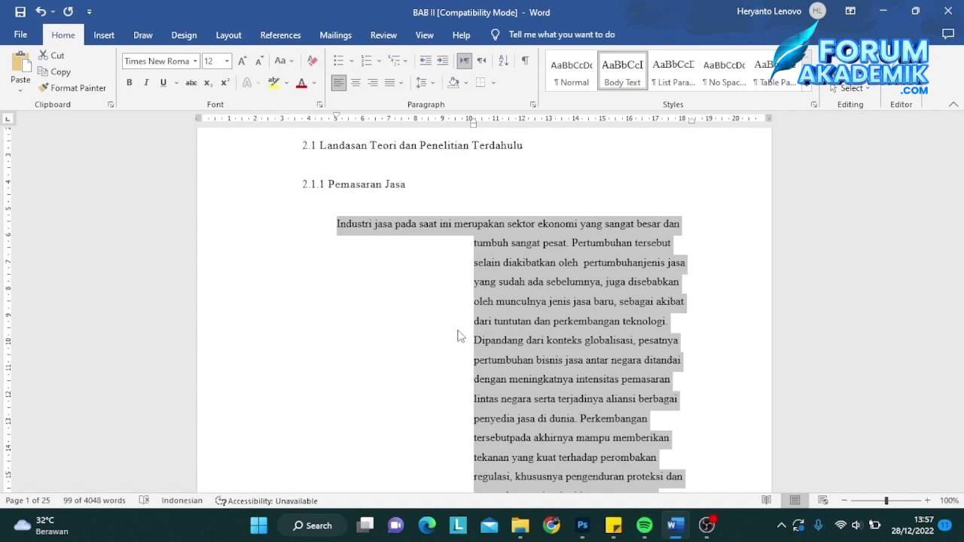
Step: Undo the last five hanging indent increases on the paragraph and deselect it
{"action": "left_click", "coordinate": [36, 16]}
{"action": "left_click", "coordinate": [37, 15]}
{"action": "left_click", "coordinate": [36, 15]}
{"action": "left_click", "coordinate": [37, 15]}
{"action": "left_click", "coordinate": [36, 15]}
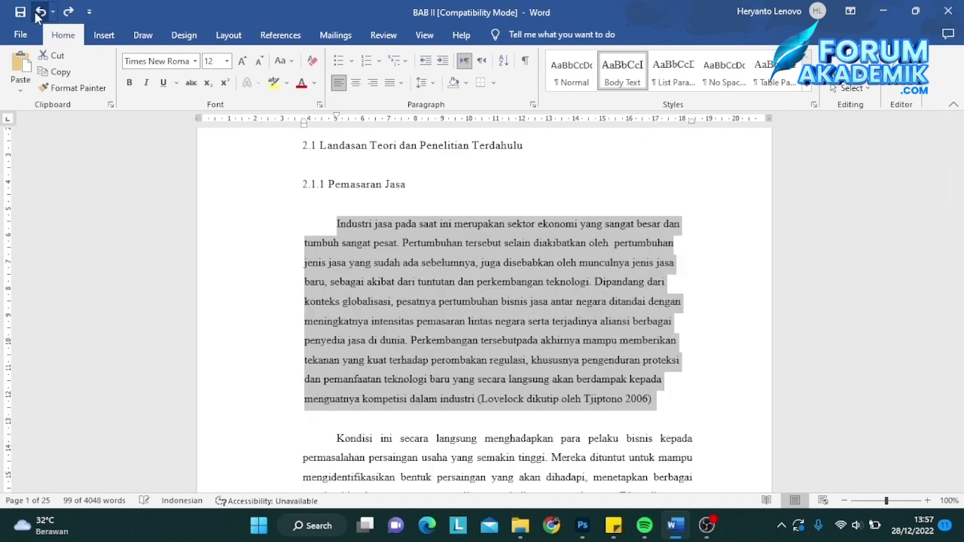
{"action": "left_click", "coordinate": [347, 259]}
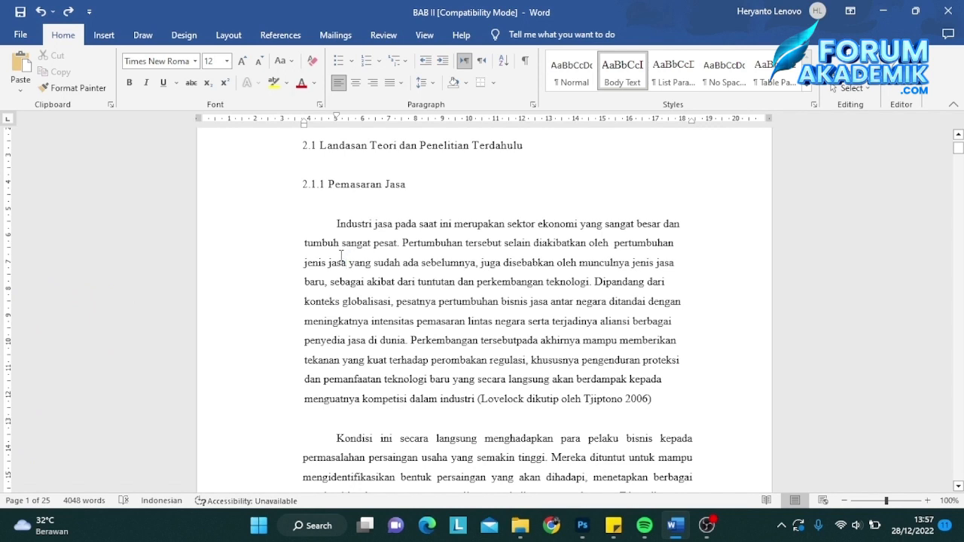
Step: Underline the paragraph's first sentence, from "Industri jasa" to "tumbuh sangat pesat."
{"action": "left_click_drag", "start_coordinate": [330, 223], "coordinate": [399, 238]}
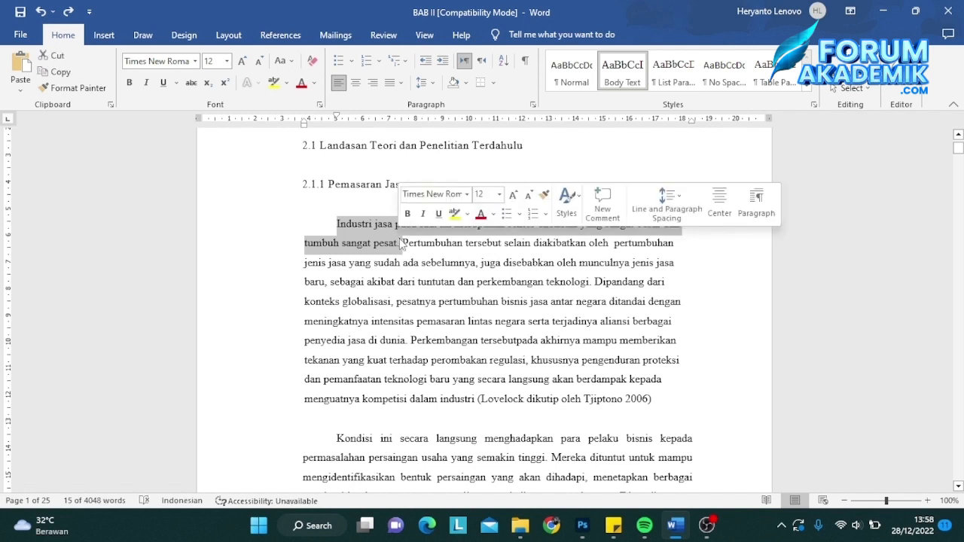
{"action": "key", "text": "ctrl+u"}
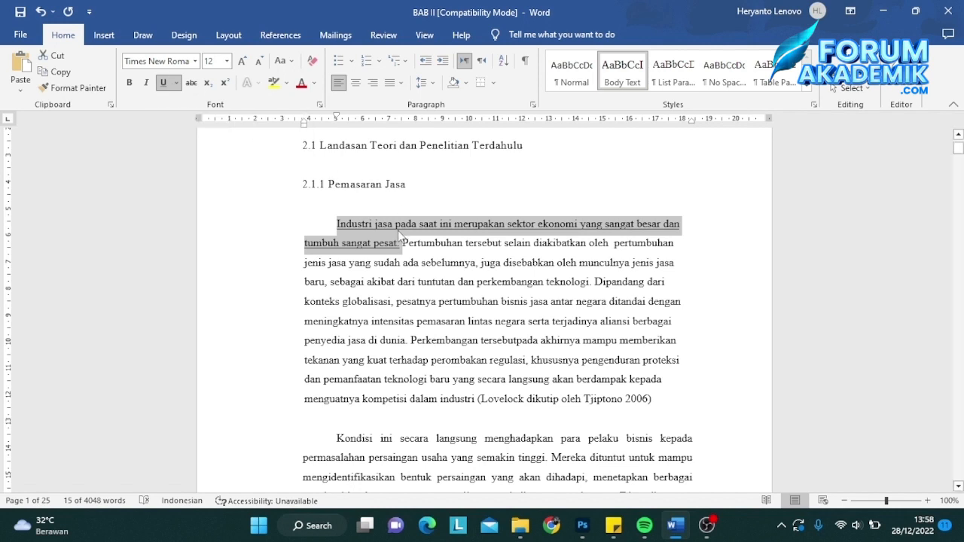
Step: Remove the underline from the paragraph's first sentence and deselect it
{"action": "key", "text": "ctrl+u"}
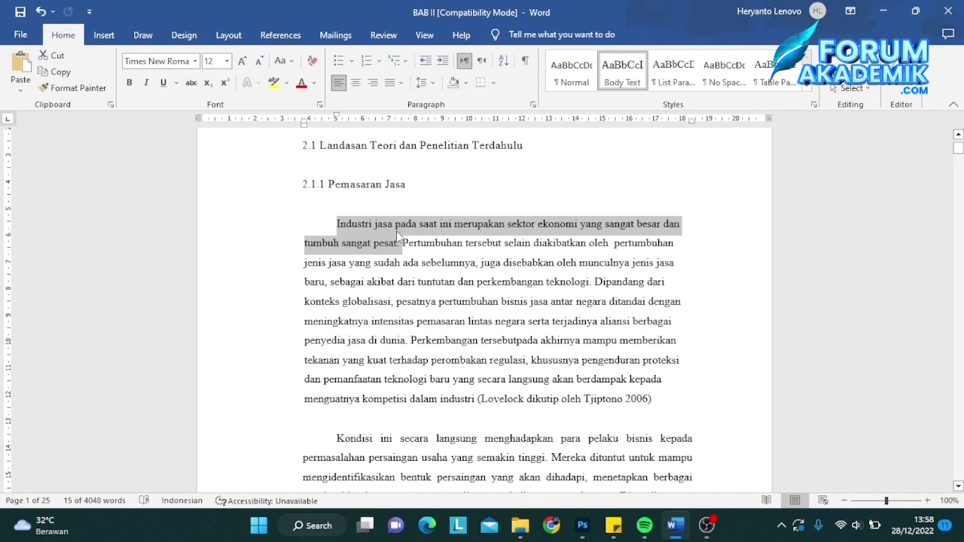
{"action": "left_click", "coordinate": [345, 277]}
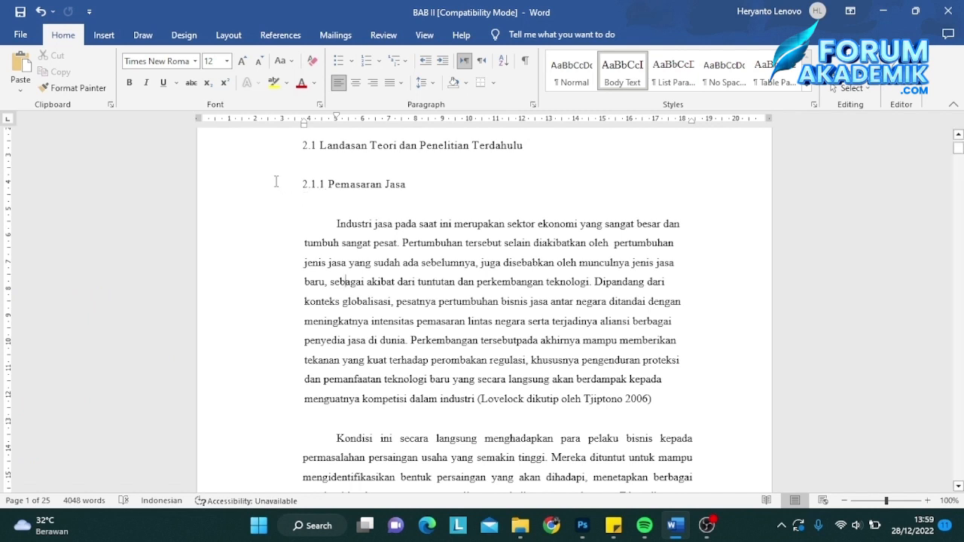
Step: Copy the first paragraph under 2.1.1 Pemasaran Jasa and paste a duplicate below it, separated by a blank line
{"action": "left_click_drag", "start_coordinate": [354, 228], "coordinate": [677, 395]}
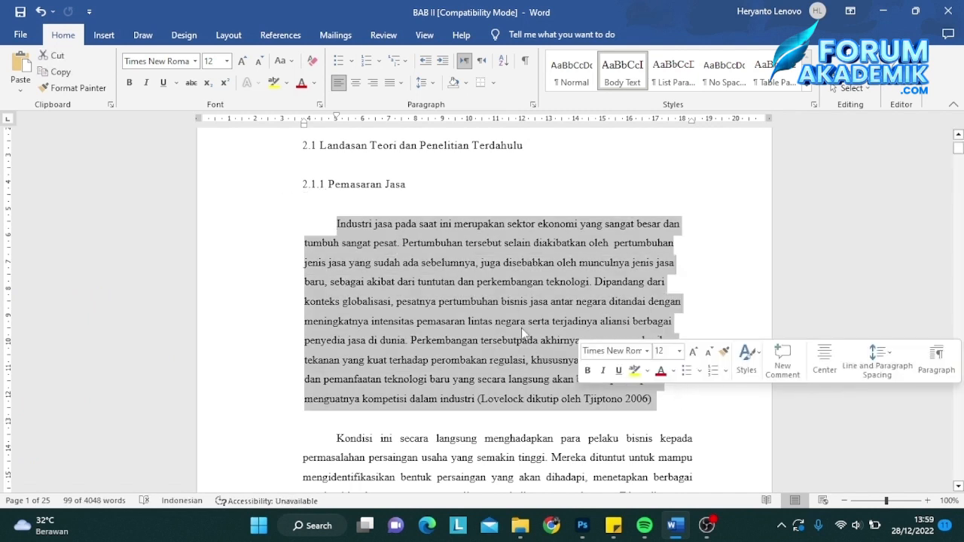
{"action": "key", "text": "ctrl+c"}
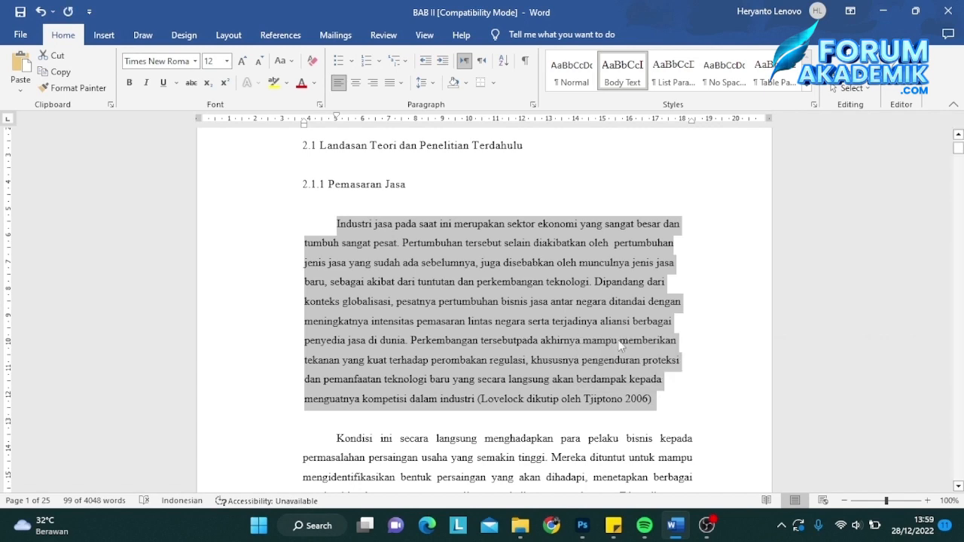
{"action": "left_click", "coordinate": [652, 402]}
{"action": "key", "text": "Return"}
{"action": "key", "text": "Return"}
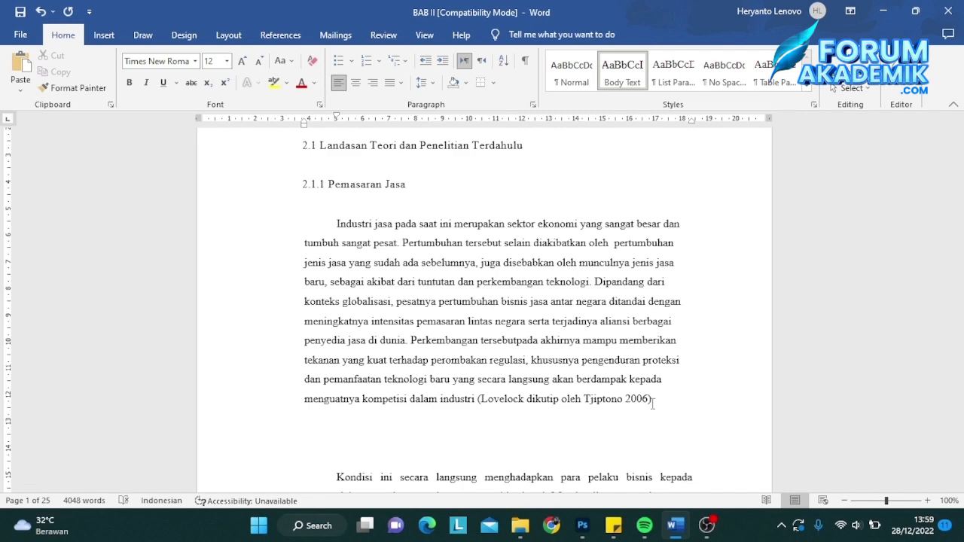
{"action": "key", "text": "ctrl+v"}
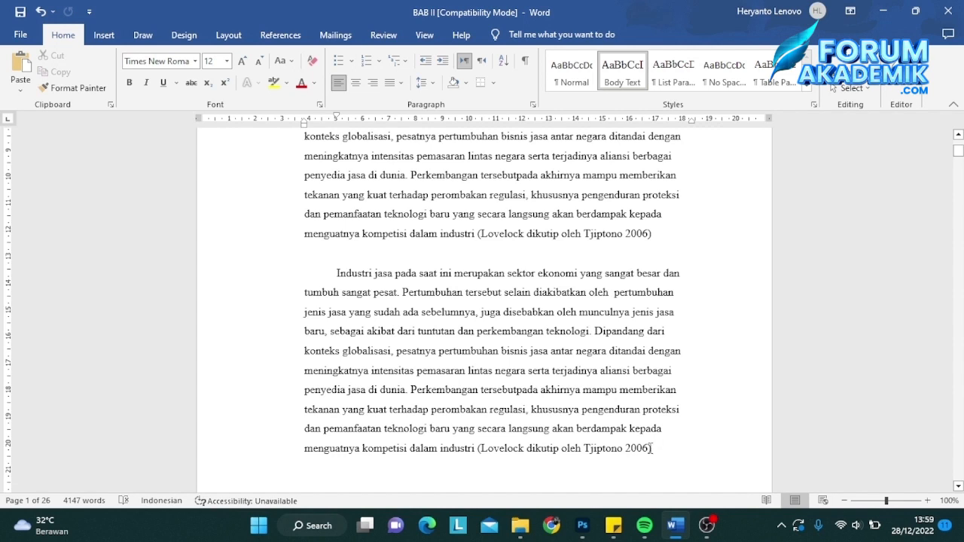
Step: Undo the paste of the duplicate paragraph and the blank lines added before it
{"action": "left_click", "coordinate": [41, 11]}
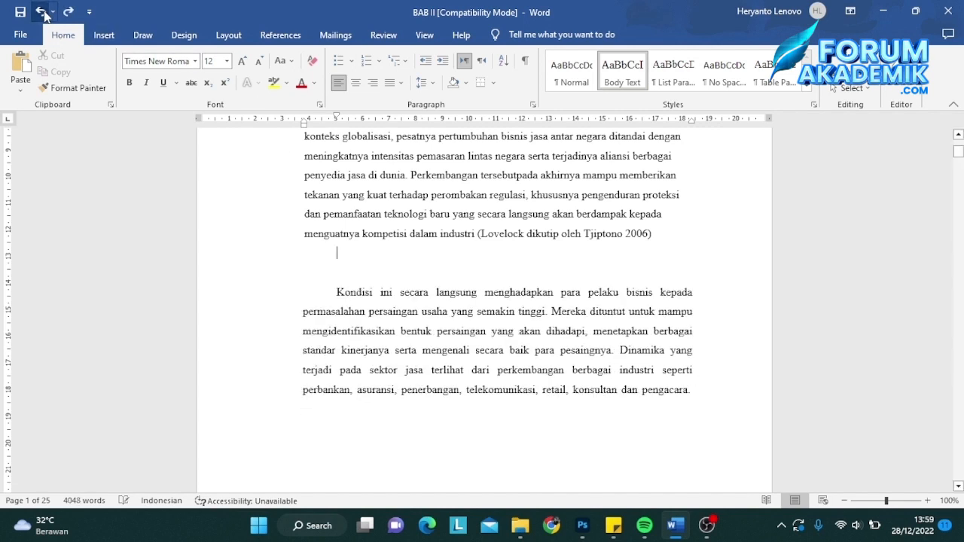
{"action": "left_click", "coordinate": [41, 11]}
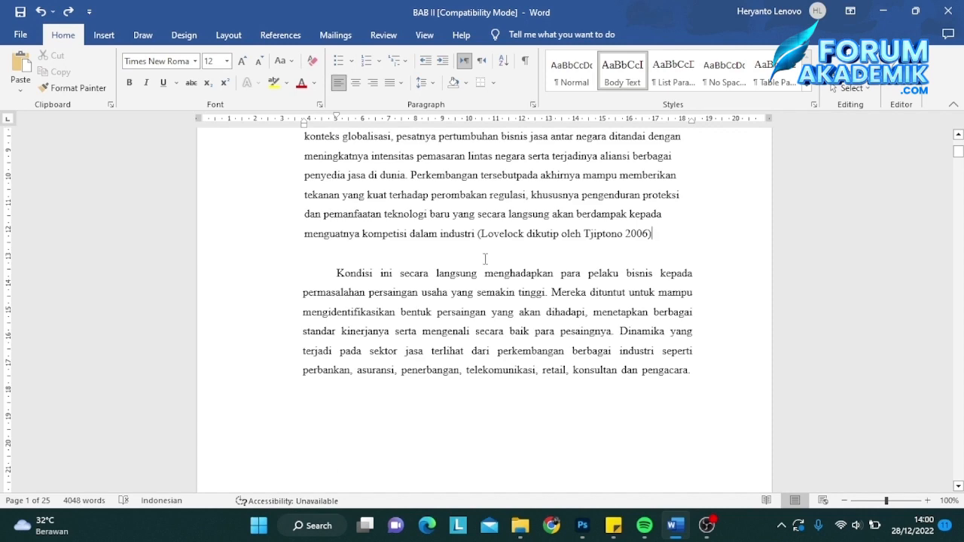
{"action": "scroll", "coordinate": [512, 294], "scroll_direction": "up", "scroll_amount": 3}
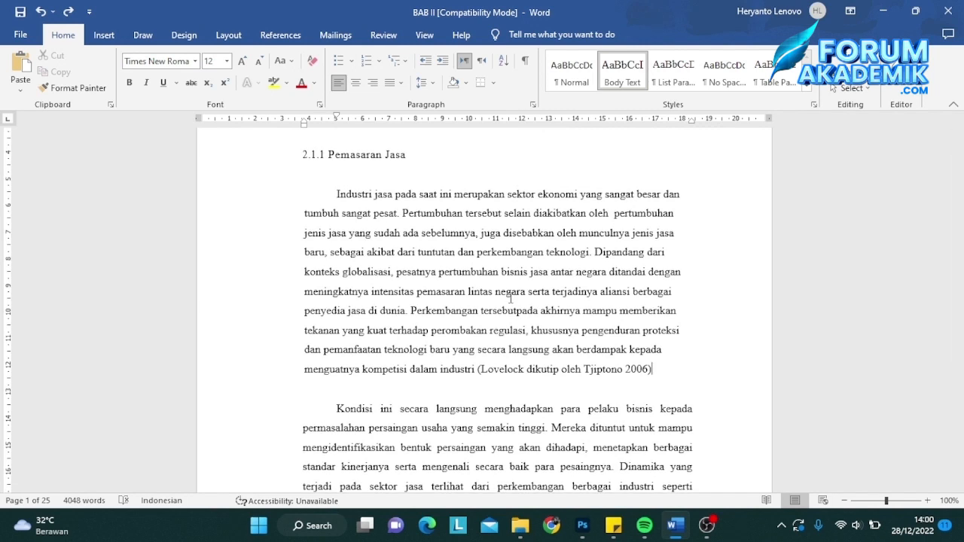
Step: Create a new blank document and enter the line of random letters "hkgkhgulkbjhjkhjkhjkhjkhkjhjkghghghg"
{"action": "key", "text": "ctrl+n"}
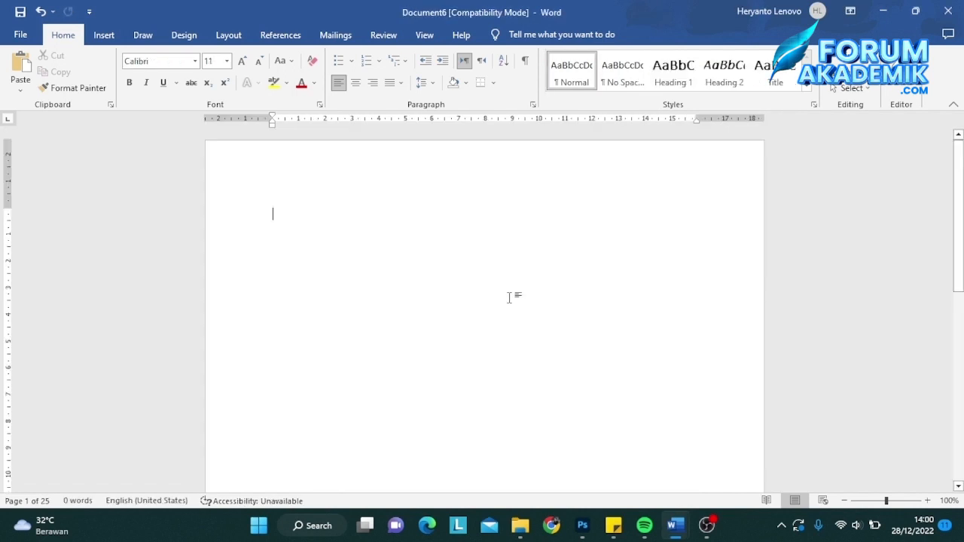
{"action": "type", "text": "hkgkhgulkbjhjkhjk"}
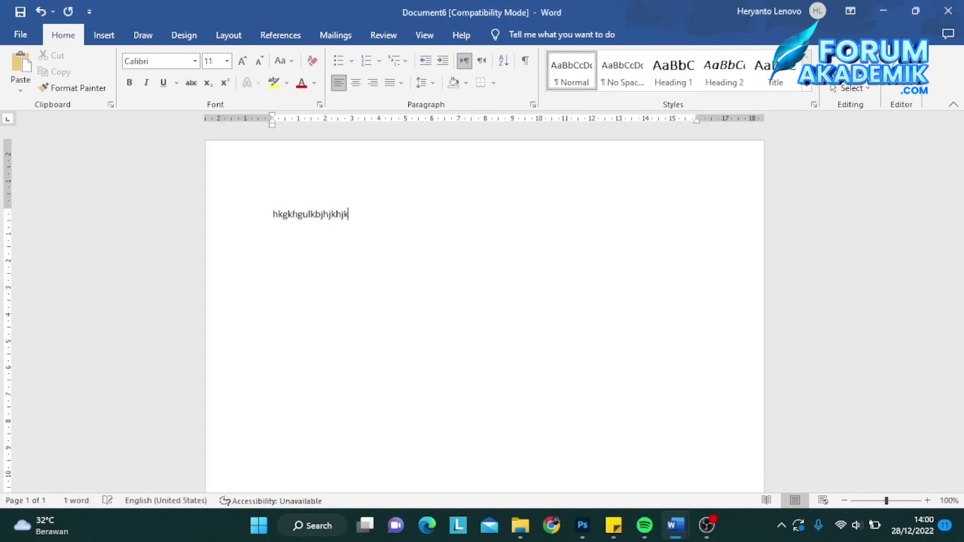
{"action": "type", "text": "hjkhjkhkjhjkghghghg"}
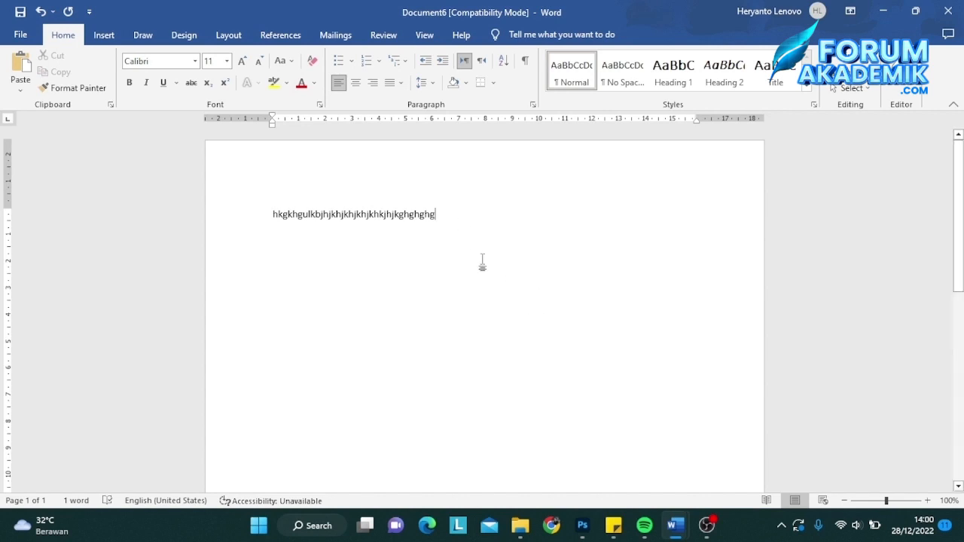
Step: Preview the open BAB II document, return to the new document and close it without saving
{"action": "mouse_move", "coordinate": [666, 515]}
{"action": "left_click", "coordinate": [599, 451]}
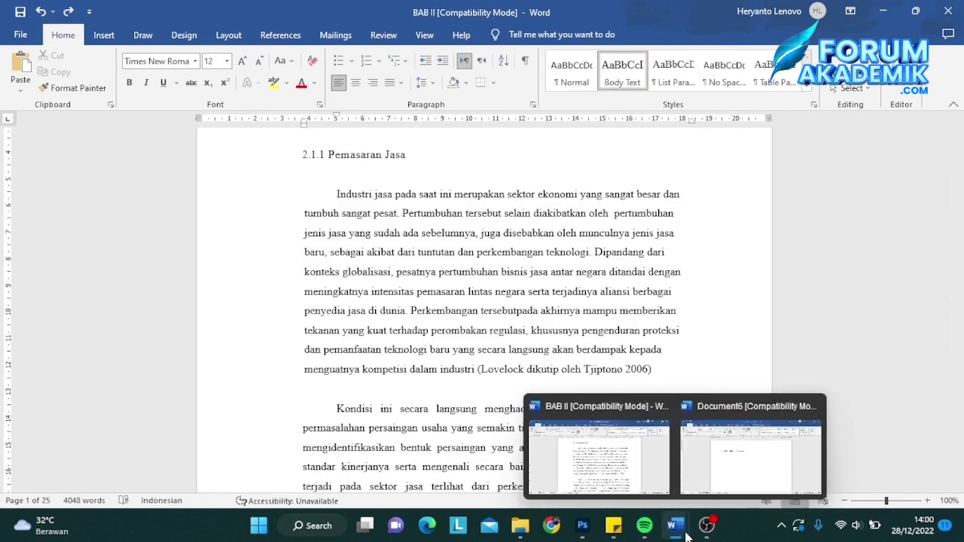
{"action": "left_click", "coordinate": [829, 422]}
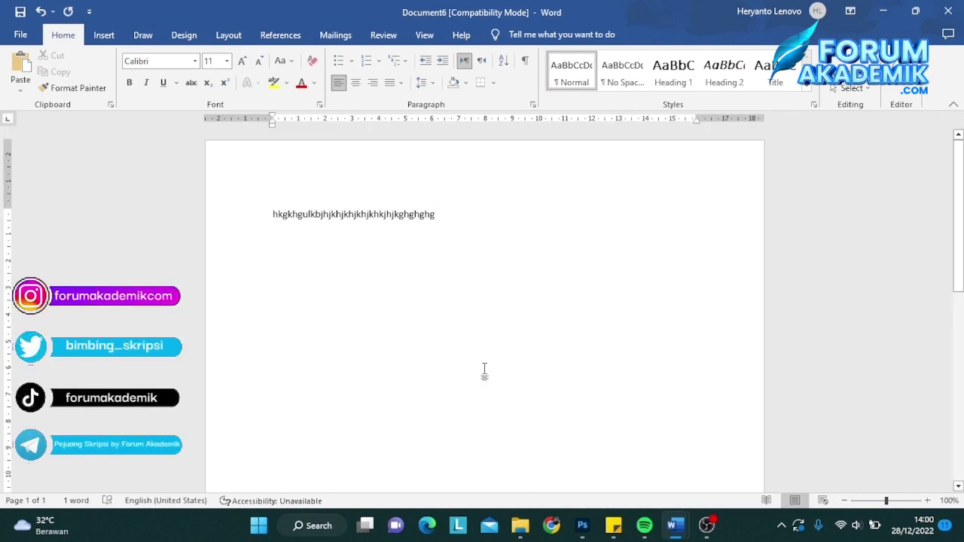
{"action": "key", "text": "alt+F4"}
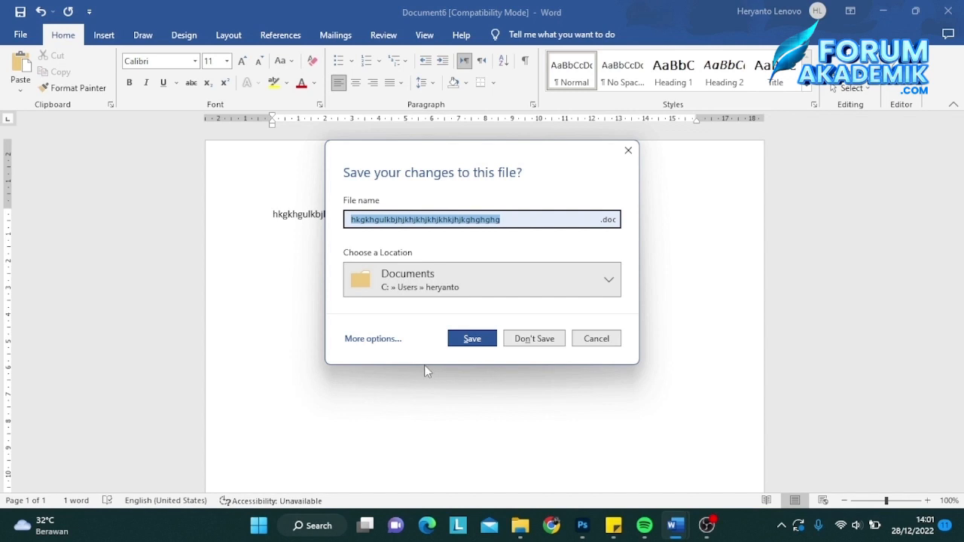
{"action": "left_click", "coordinate": [534, 341]}
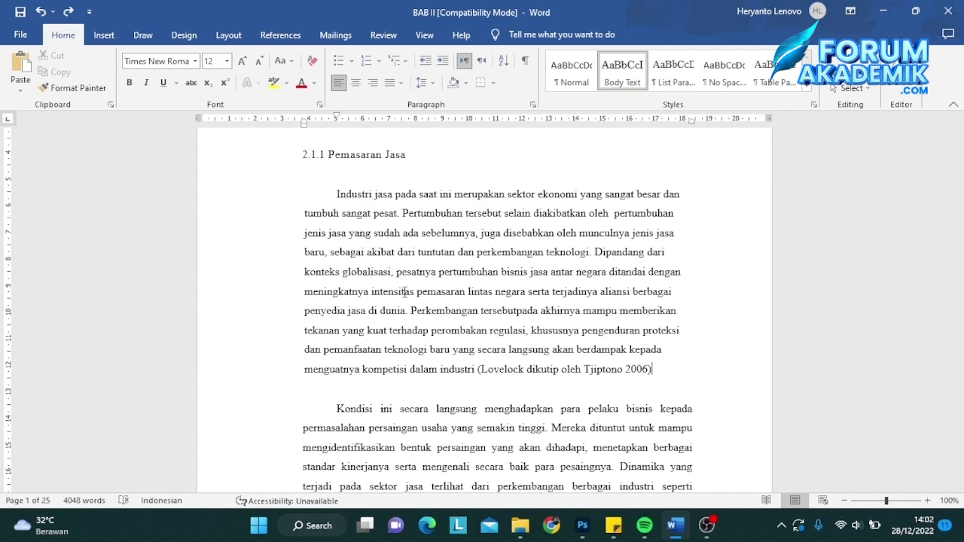
Step: Save the BAB II document
{"action": "key", "text": "ctrl+s"}
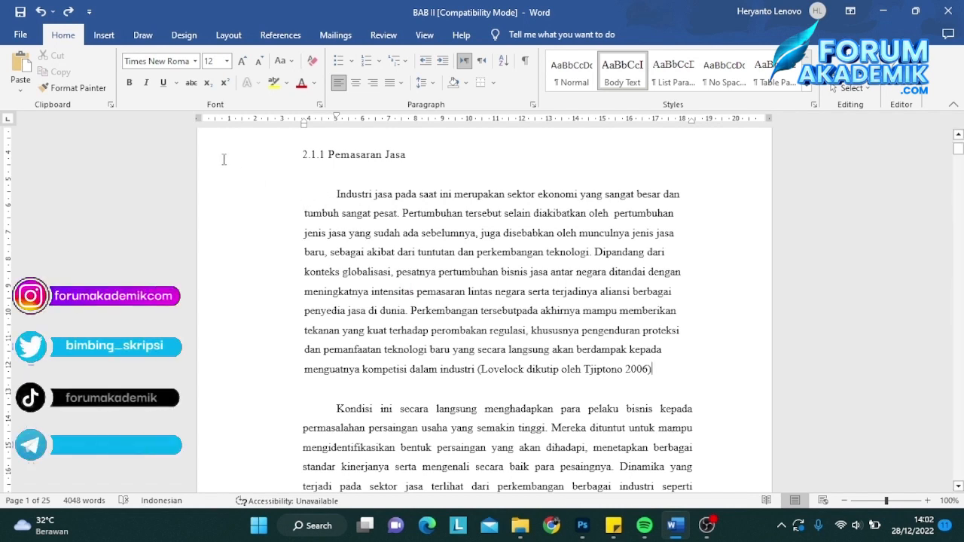
Step: Copy the first paragraph under 2.1.1 Pemasaran Jasa and delete it from its place
{"action": "left_click_drag", "start_coordinate": [334, 190], "coordinate": [669, 367]}
{"action": "key", "text": "ctrl+c"}
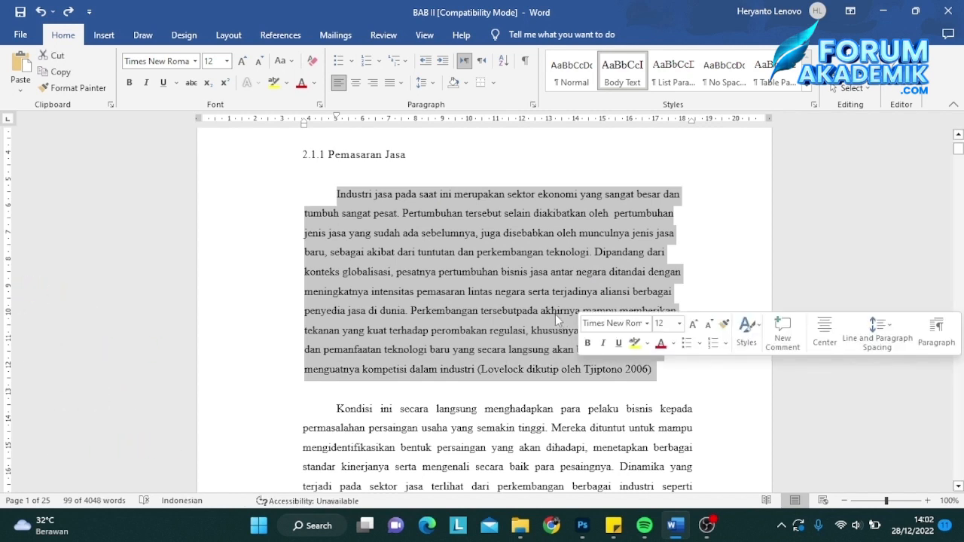
{"action": "key", "text": "Delete"}
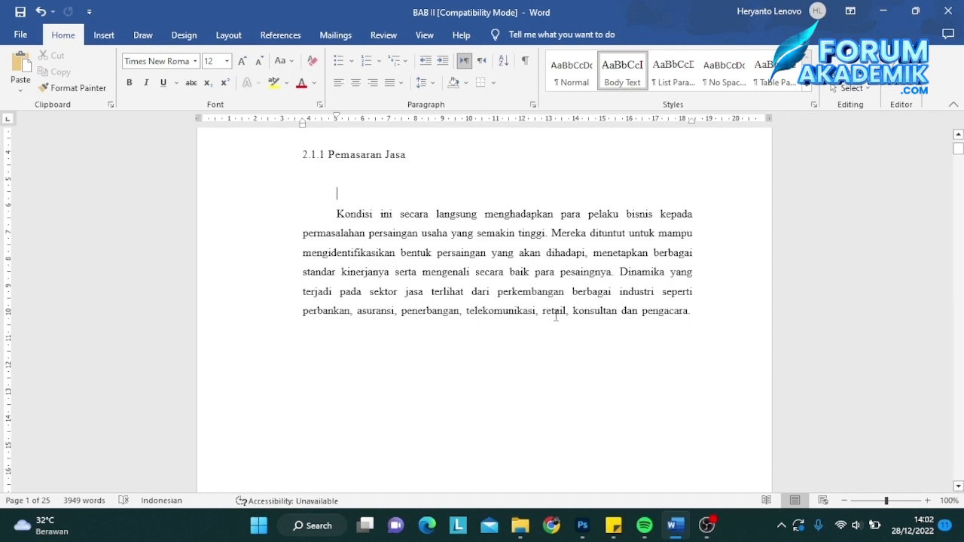
Step: Paste the removed paragraph after "harus dijaga." just before heading 2.1.2, leaving a blank line above it, and save the document
{"action": "scroll", "coordinate": [556, 317], "scroll_direction": "down", "scroll_amount": 10}
{"action": "scroll", "coordinate": [537, 282], "scroll_direction": "up", "scroll_amount": 3}
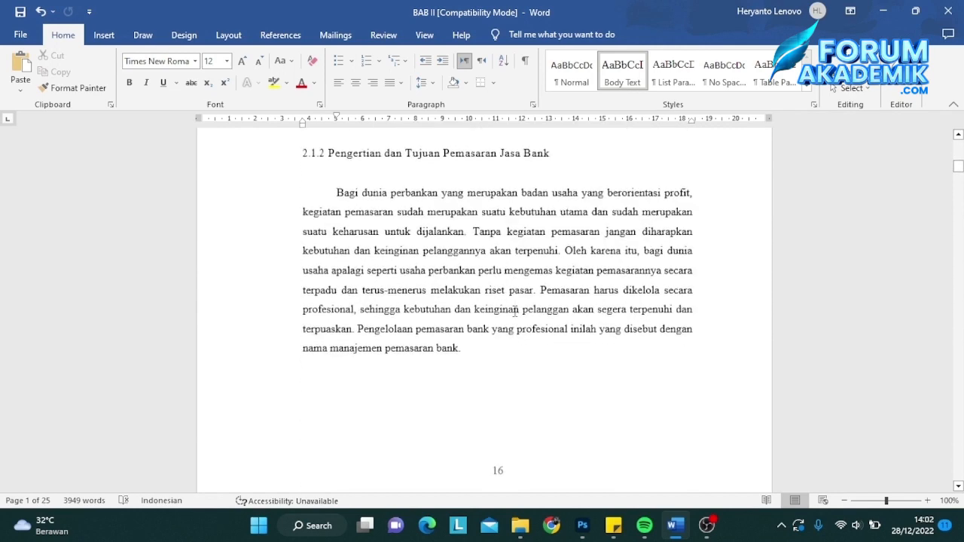
{"action": "left_click", "coordinate": [505, 285]}
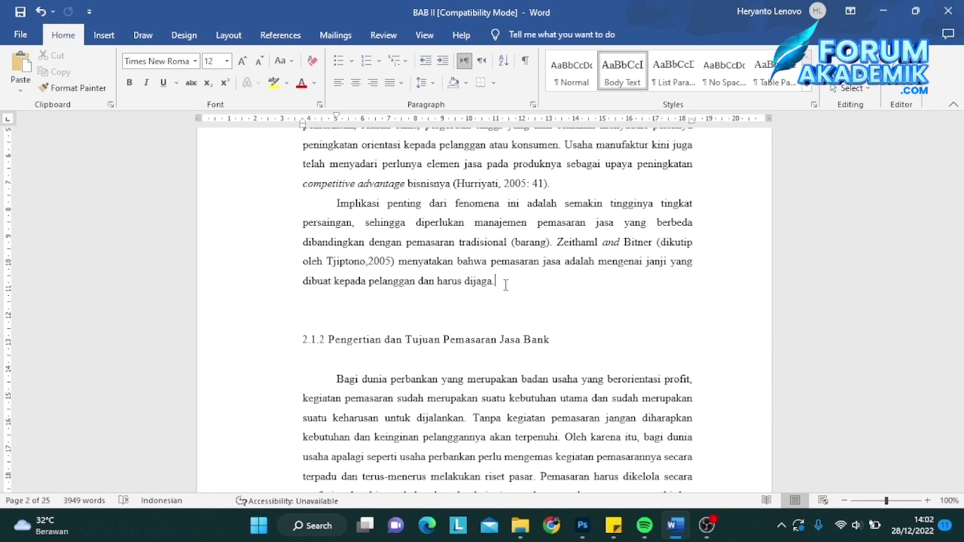
{"action": "key", "text": "Return"}
{"action": "key", "text": "Return"}
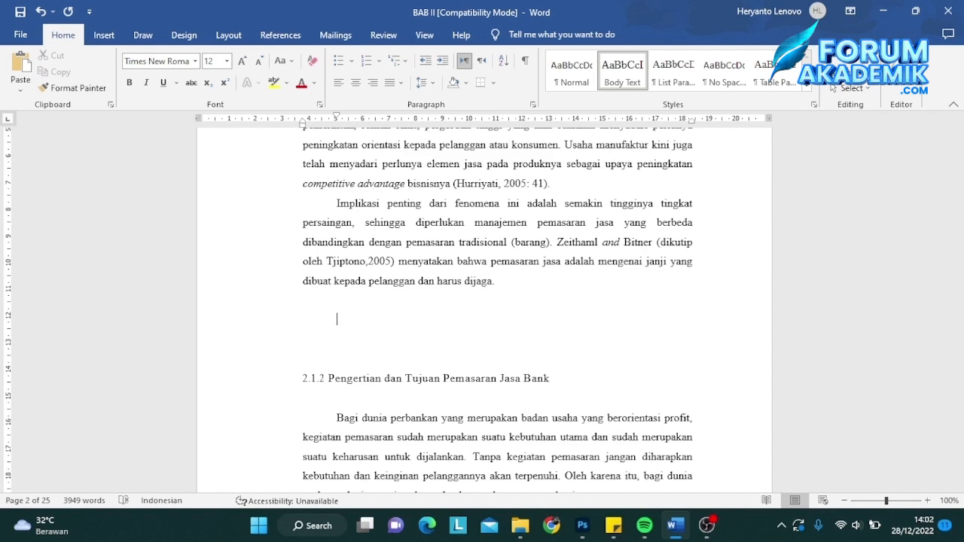
{"action": "key", "text": "ctrl+v"}
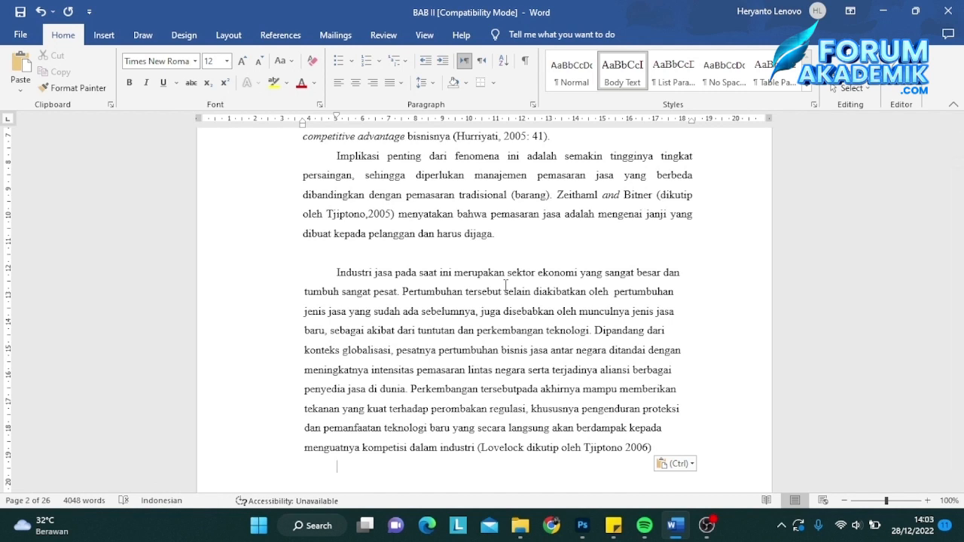
{"action": "key", "text": "ctrl+s"}
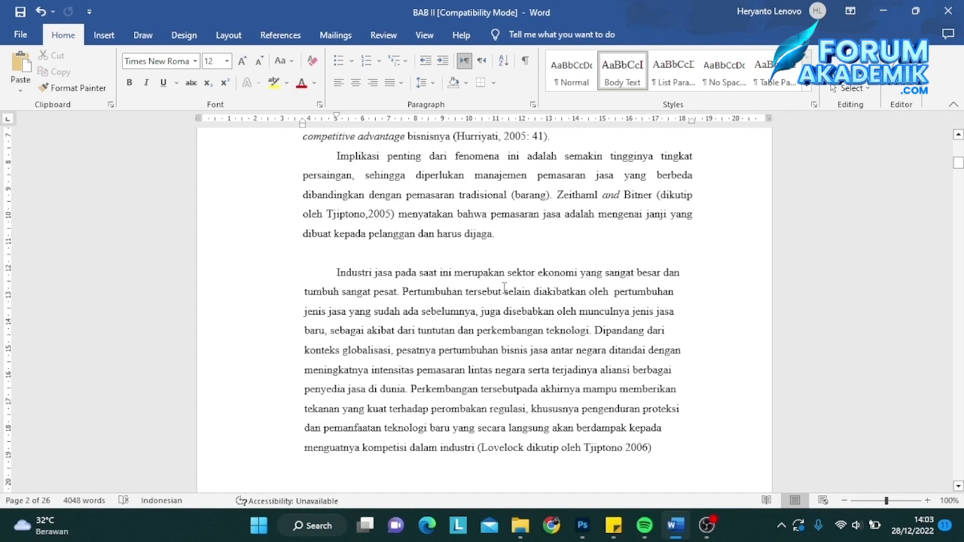
Step: Undo the paste, the added blank lines and the paragraph's deletion under 2.1.1, and deselect the paragraph
{"action": "left_click", "coordinate": [41, 12]}
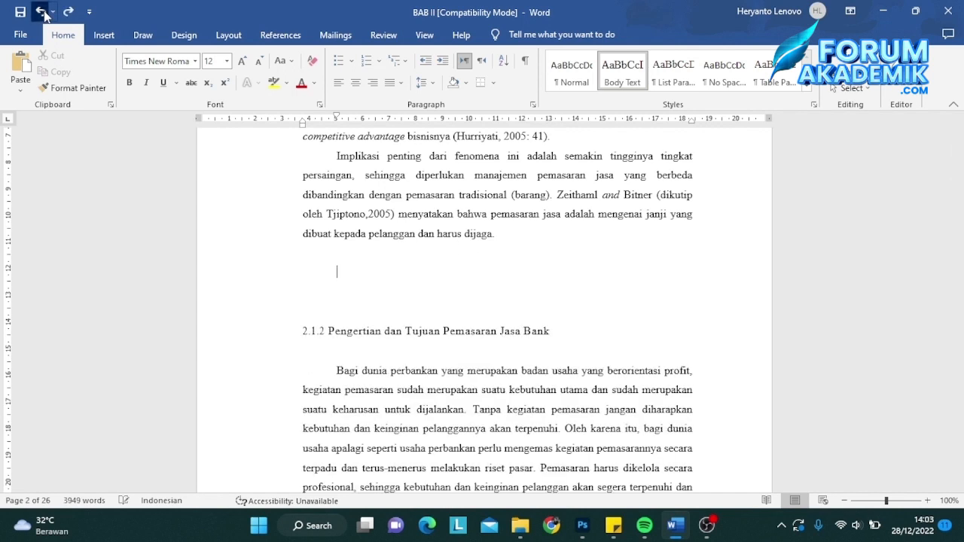
{"action": "left_click", "coordinate": [41, 12]}
{"action": "left_click", "coordinate": [41, 12]}
{"action": "scroll", "coordinate": [444, 389], "scroll_direction": "up", "scroll_amount": 5}
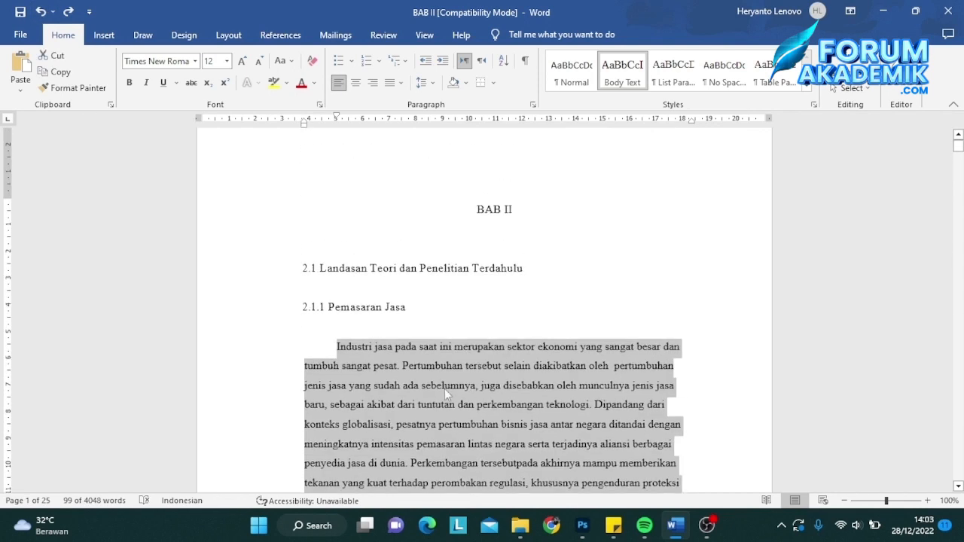
{"action": "left_click", "coordinate": [400, 365]}
{"action": "scroll", "coordinate": [354, 364], "scroll_direction": "down", "scroll_amount": 5}
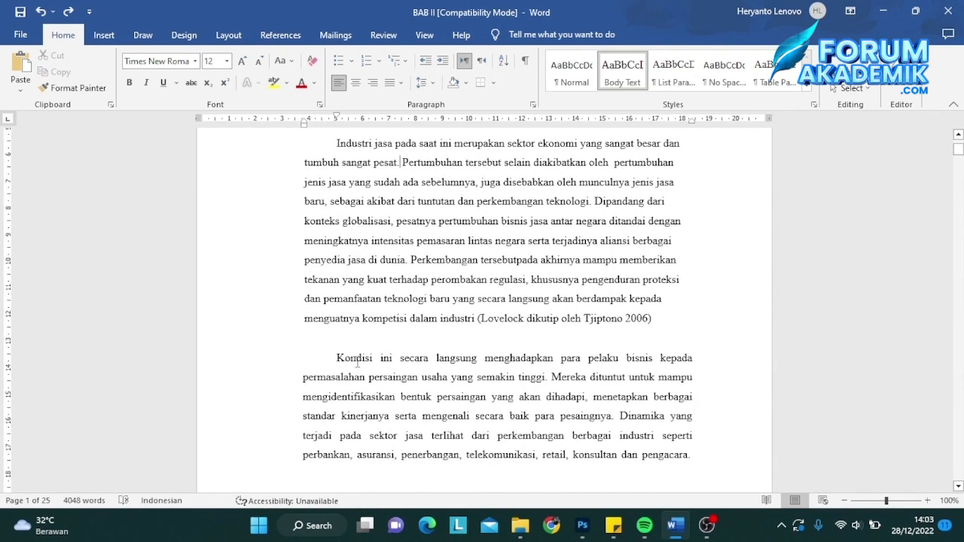